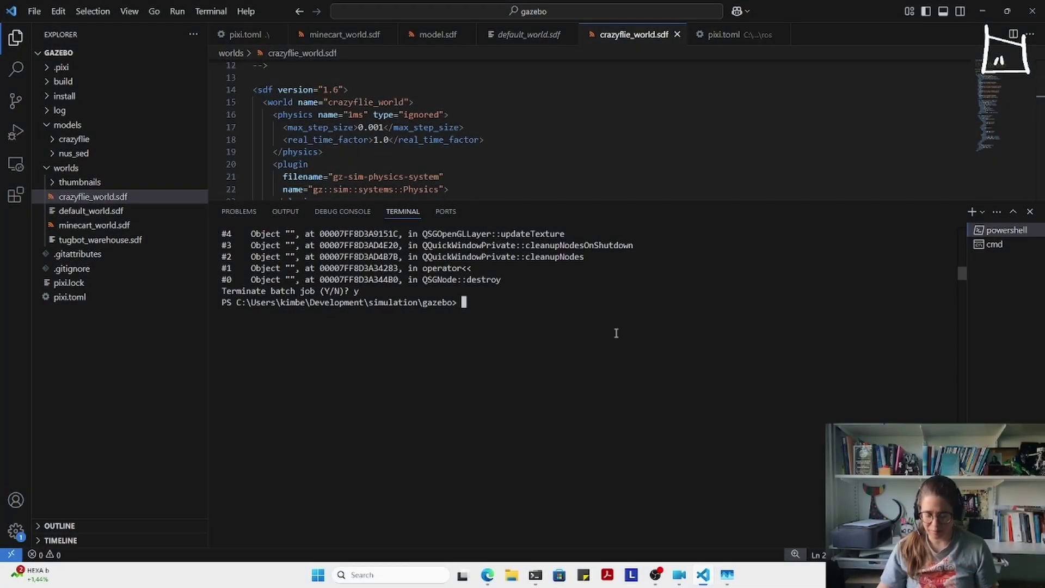
- Run 'pixi run gz sim -g' in PowerShell and rerun the crazyflie_world.sdf server command in cmd
type("pixi run gz sim -g")
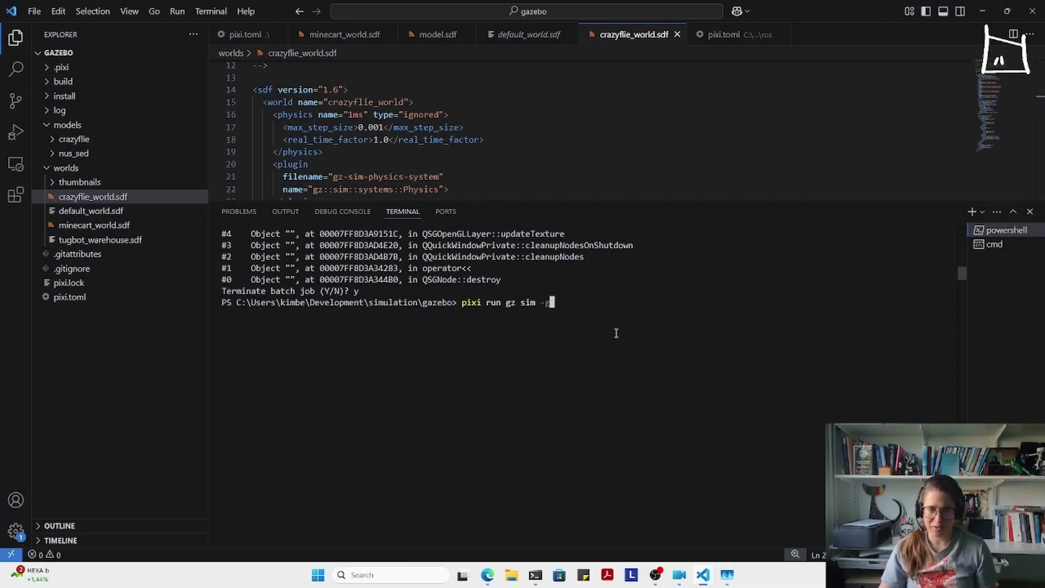
key("Return")
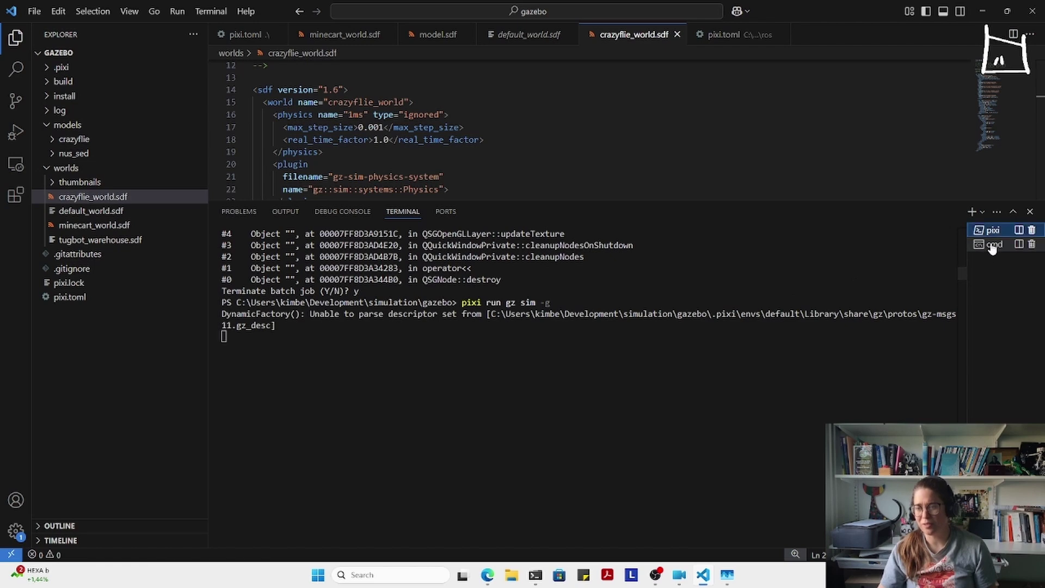
left_click(992, 246)
key("Up")
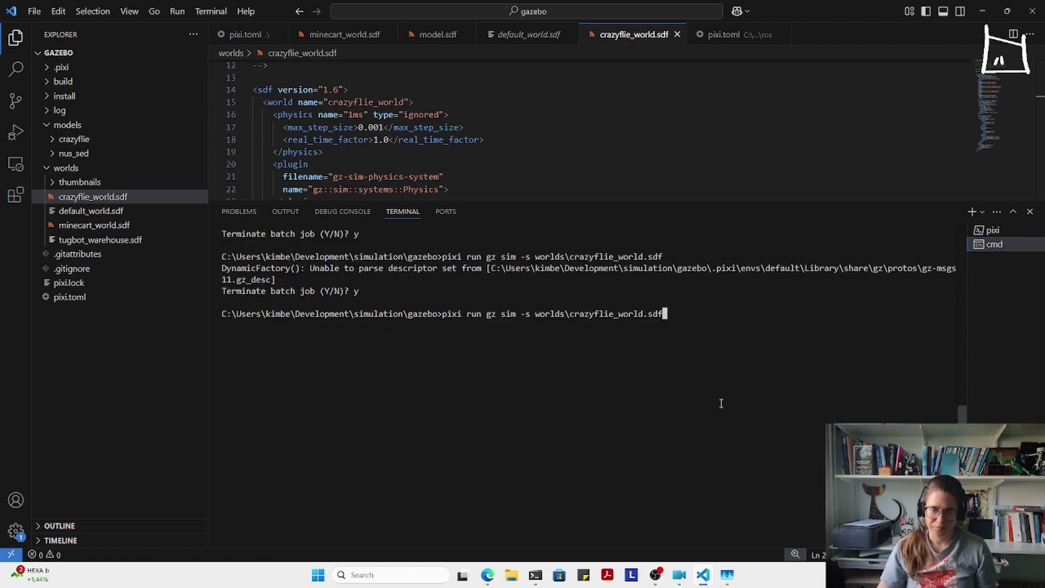
key("Return")
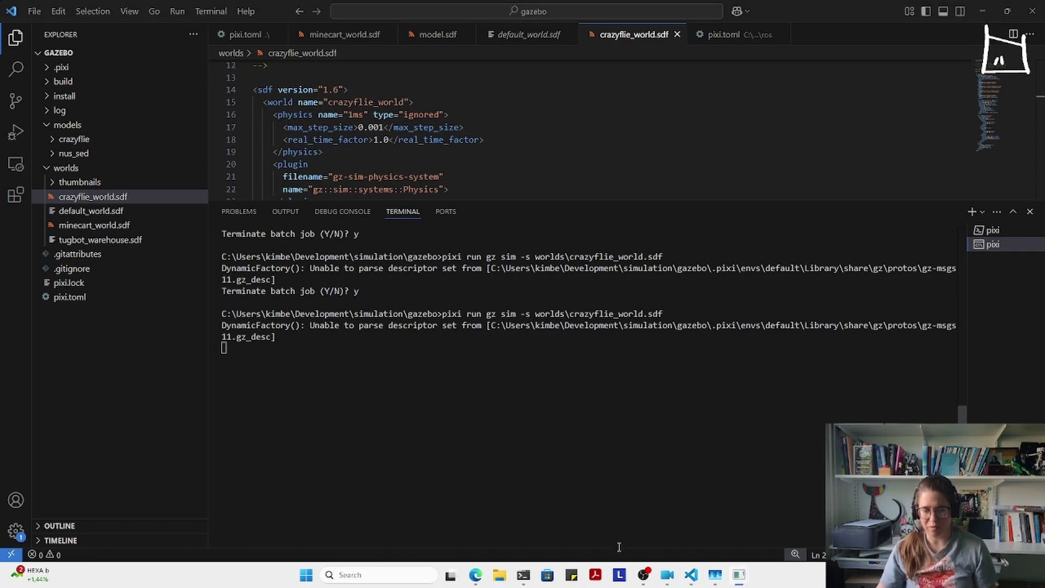
mouse_move(520, 582)
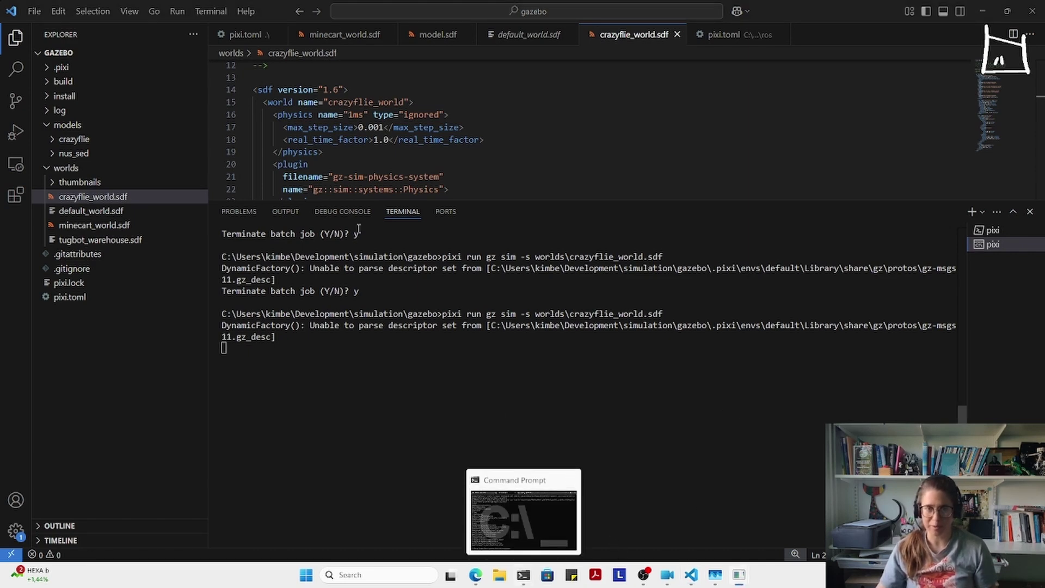
- In the Ubuntu WSL tab of Windows Terminal, change into ~/dev and list its workspaces
left_click(523, 575)
left_click(437, 150)
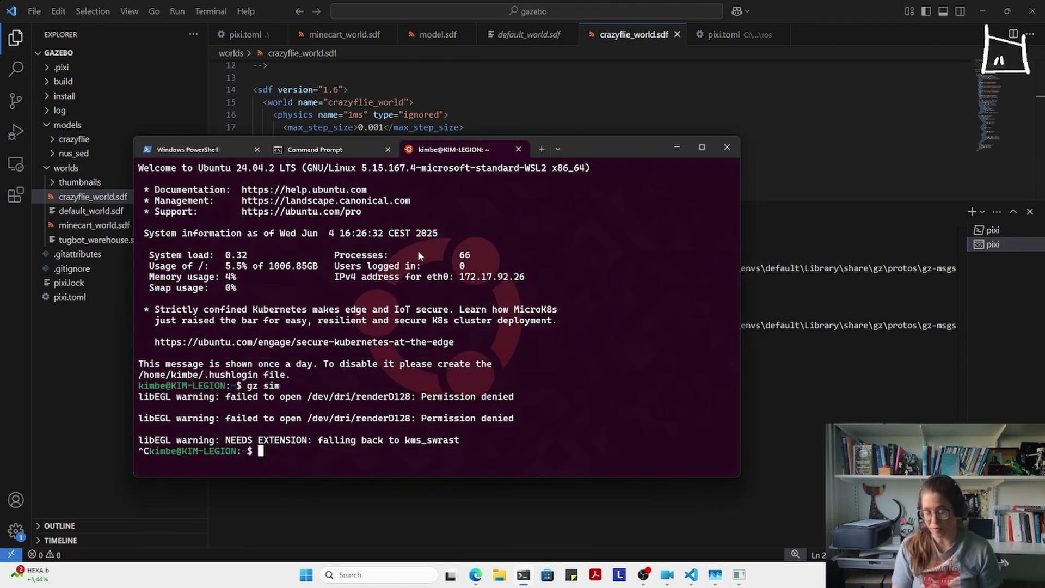
type("cd dev/ro")
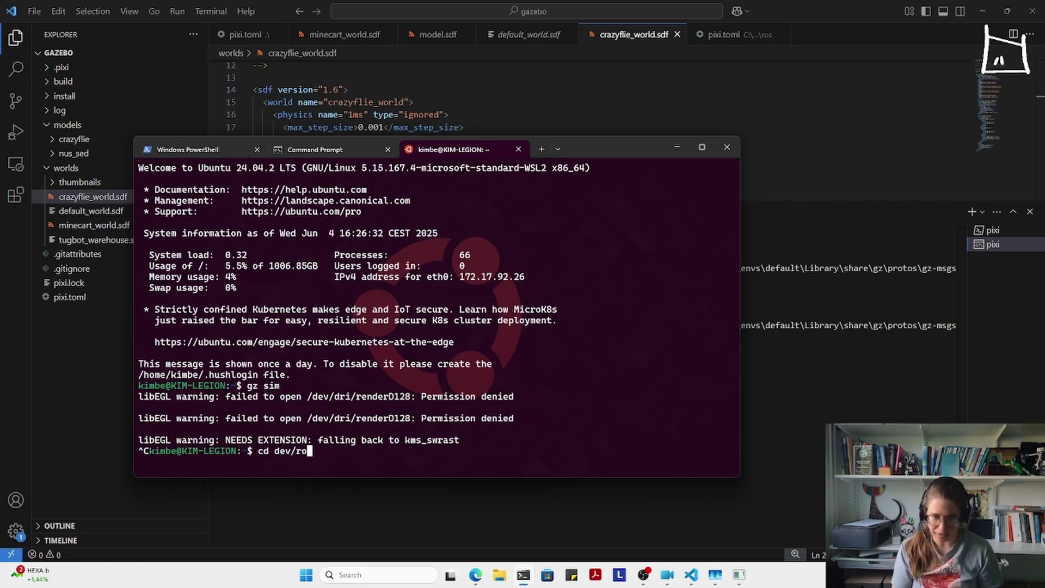
key("BackSpace")
key("BackSpace")
key("Return")
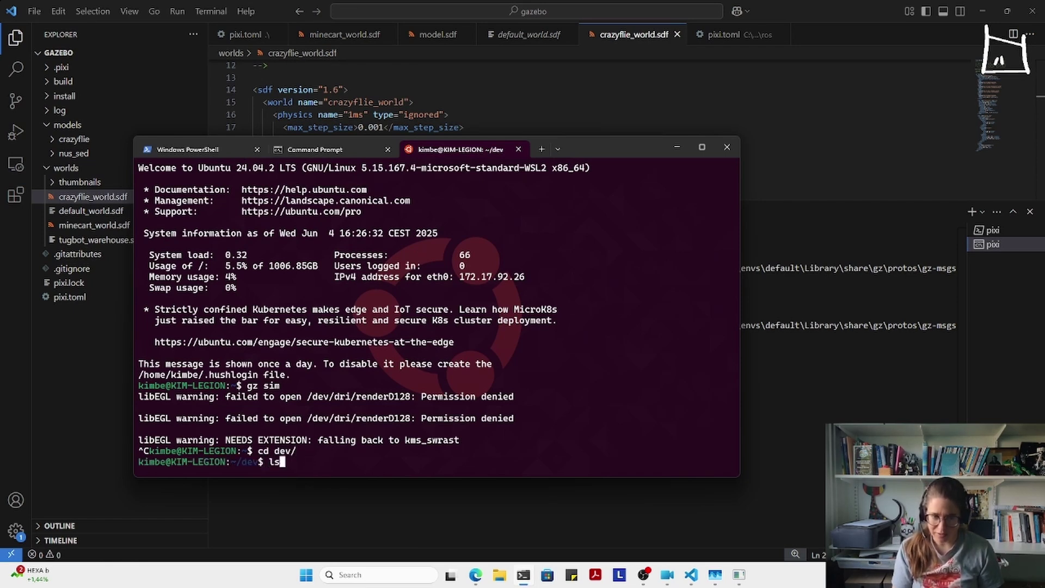
type("ls")
key("Return")
type("ro")
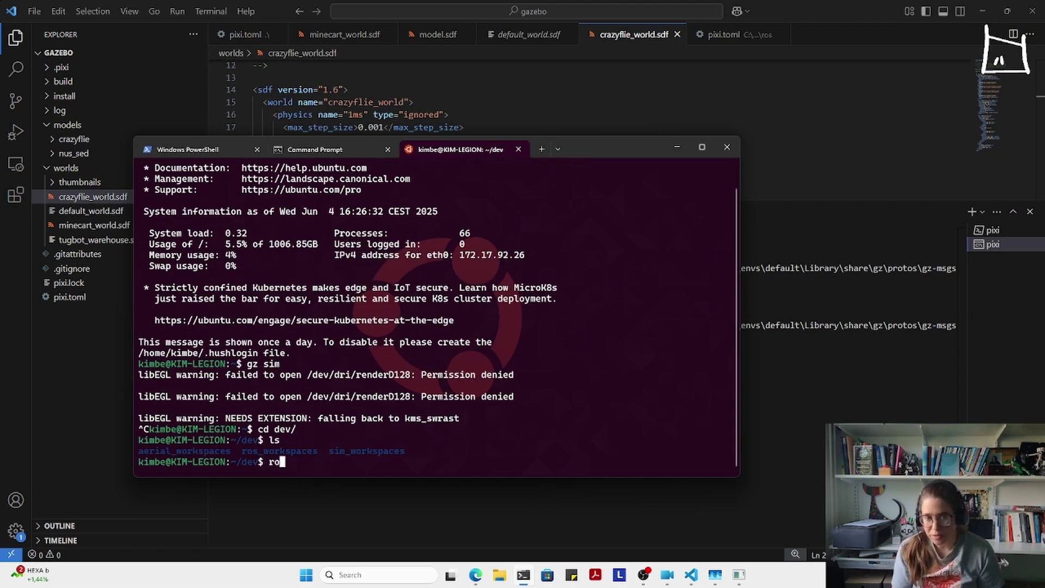
type("s")
key("Tab")
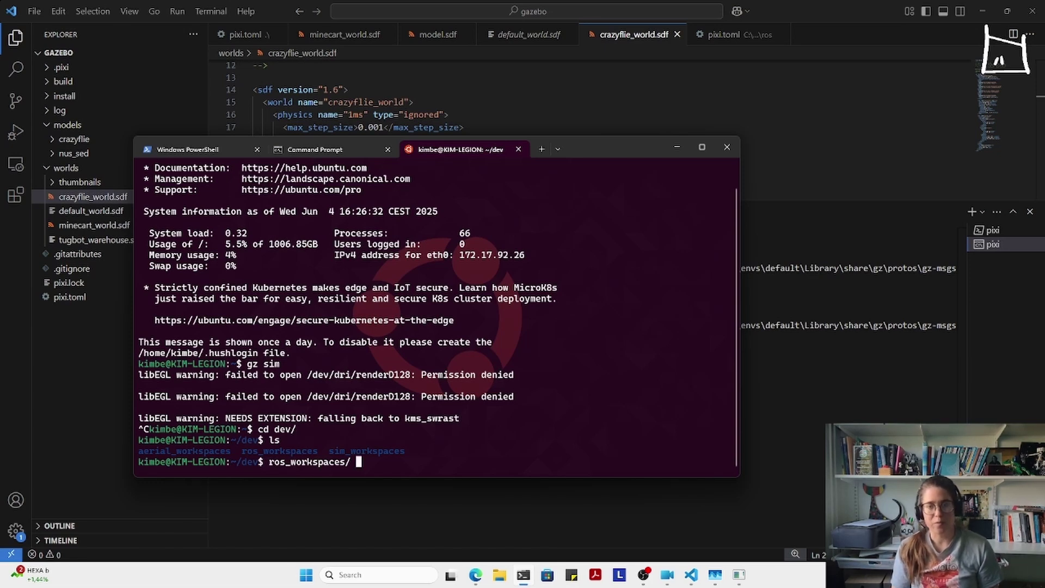
key("Return")
- Navigate into ros_workspaces/crazyflie/src/ros_gz_crazyflie and open it in VS Code with 'code .'
type("cd ros_workspaces/")
key("Return")
type("ls")
key("Return")
type("cd crazyf")
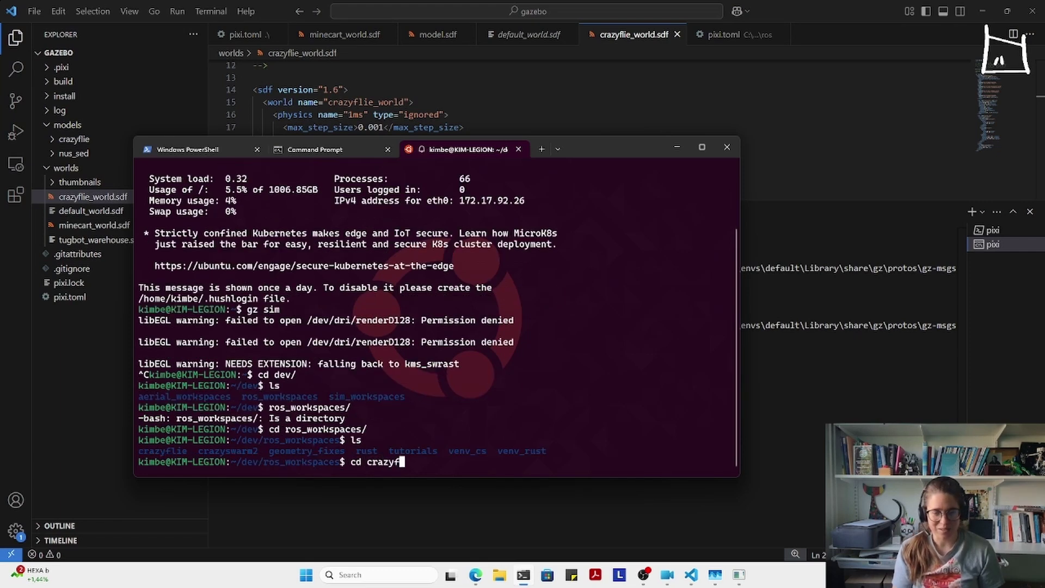
key("Tab")
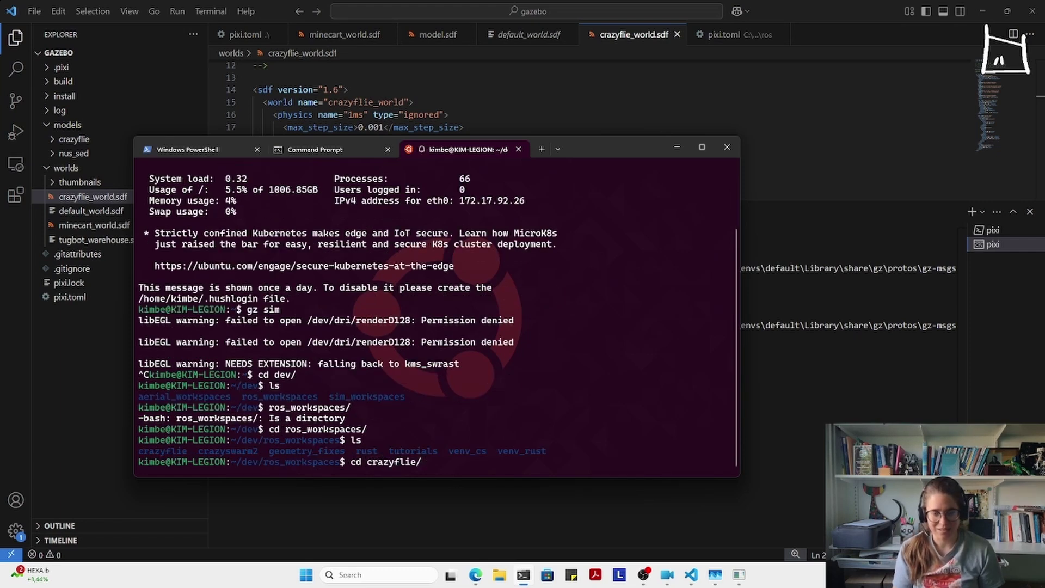
key("Return")
type("cd src/")
key("Return")
type("cd ")
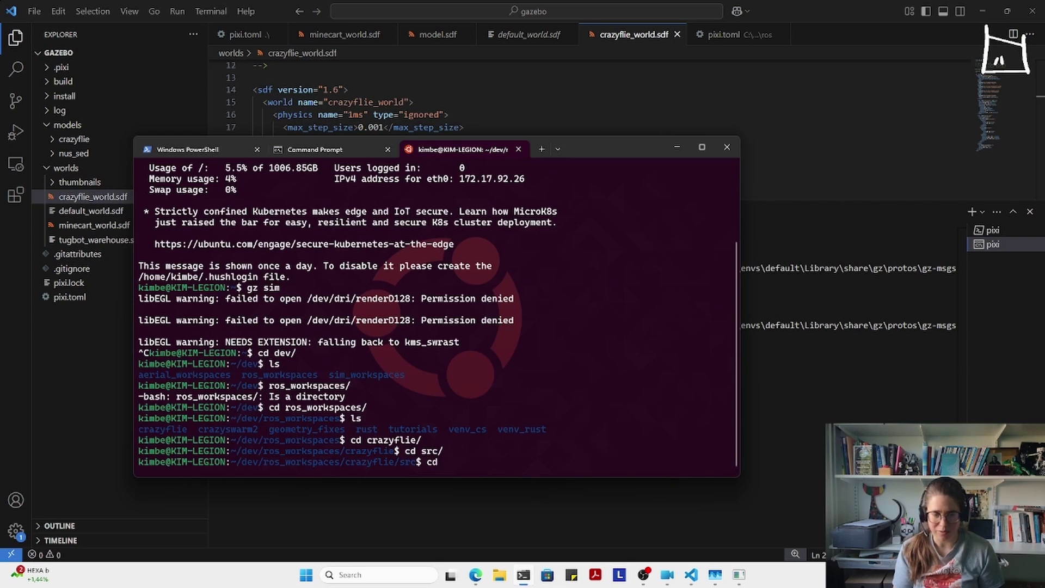
type("ros")
key("Tab")
key("Return")
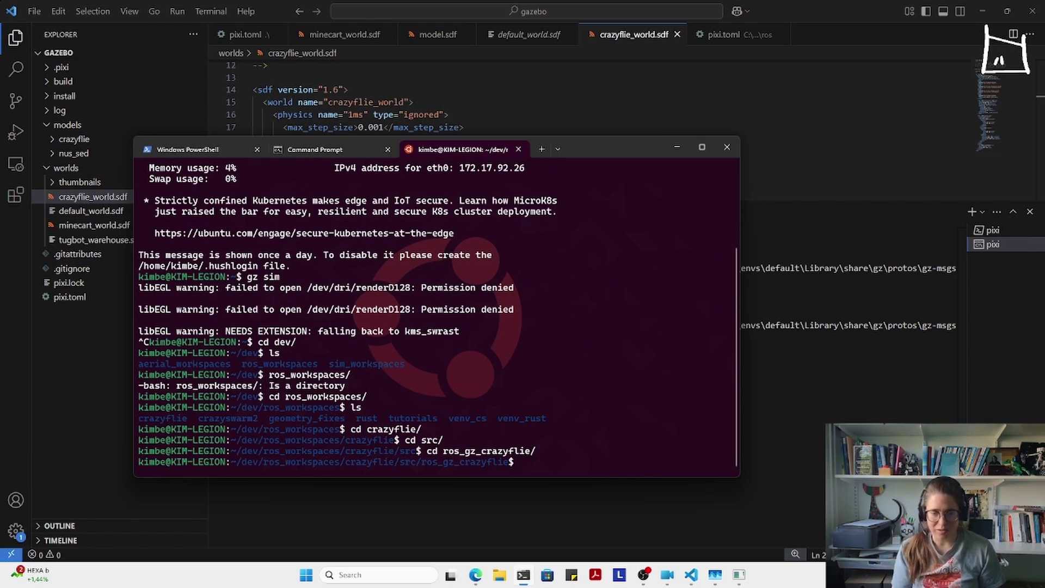
type("code .")
key("Return")
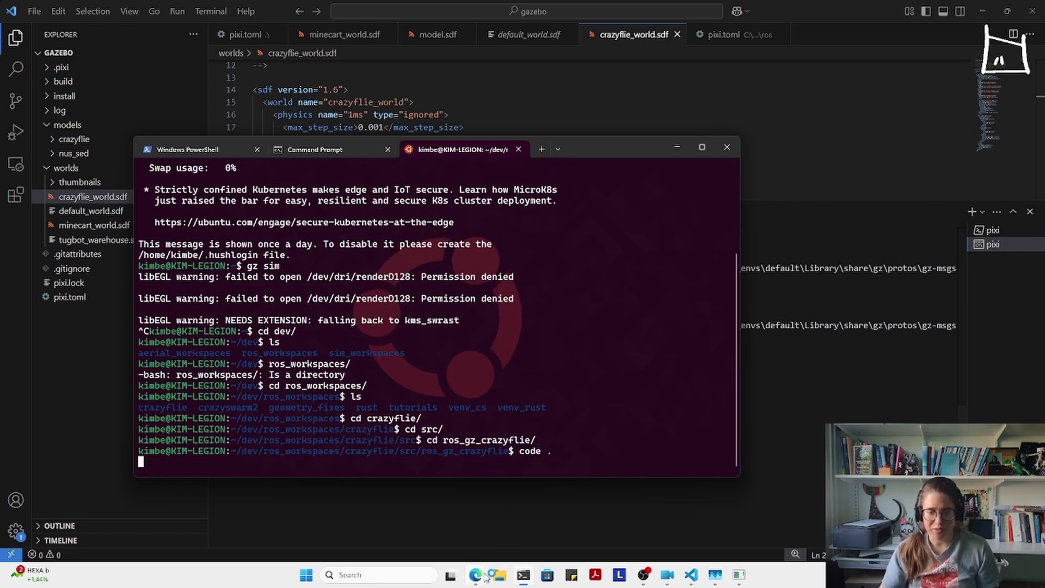
mouse_move(478, 577)
left_click(534, 511)
left_click(445, 10)
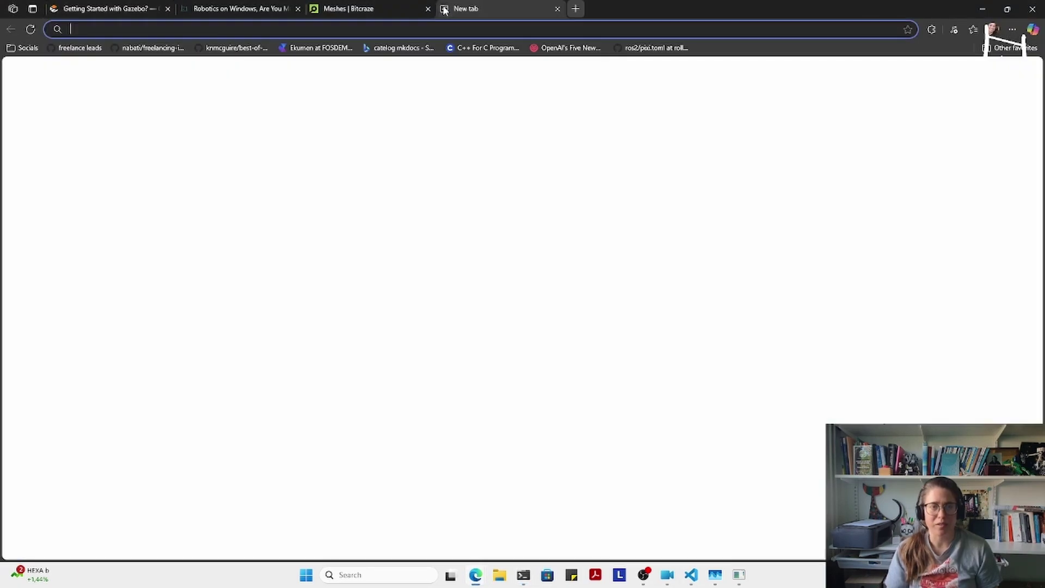
type("www.github.com/")
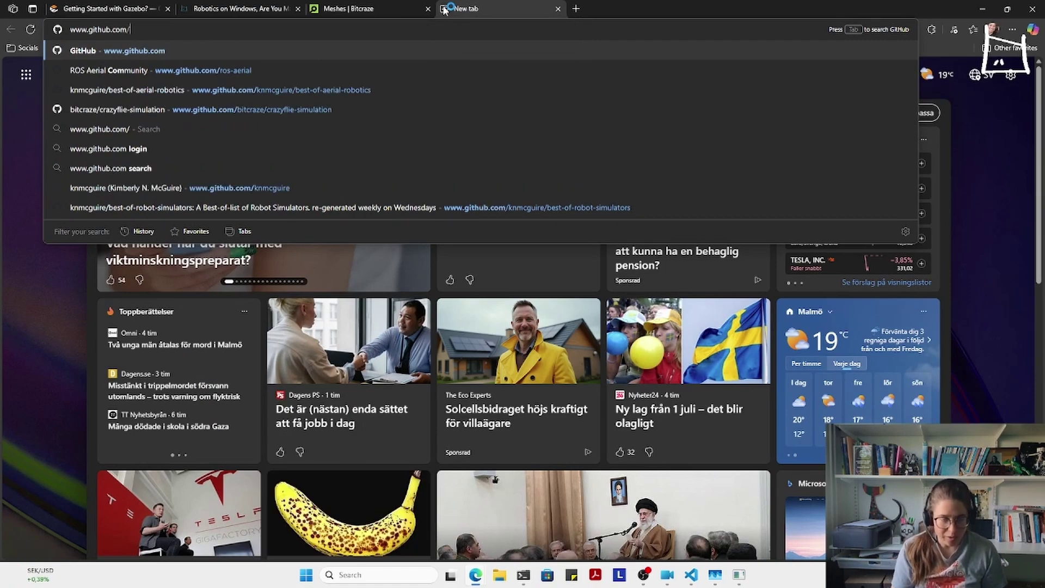
type("knmcguire/")
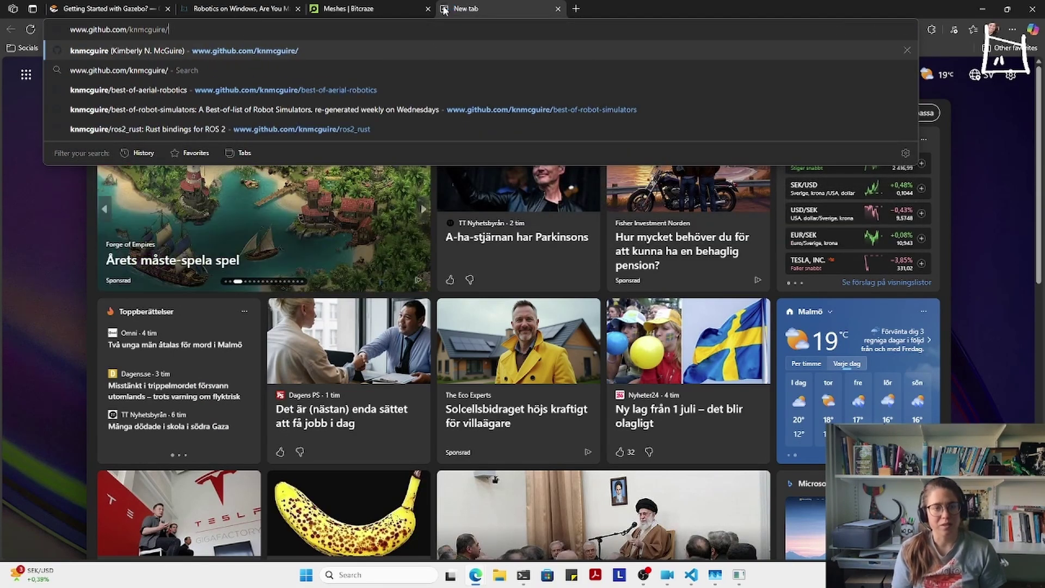
type("ros")
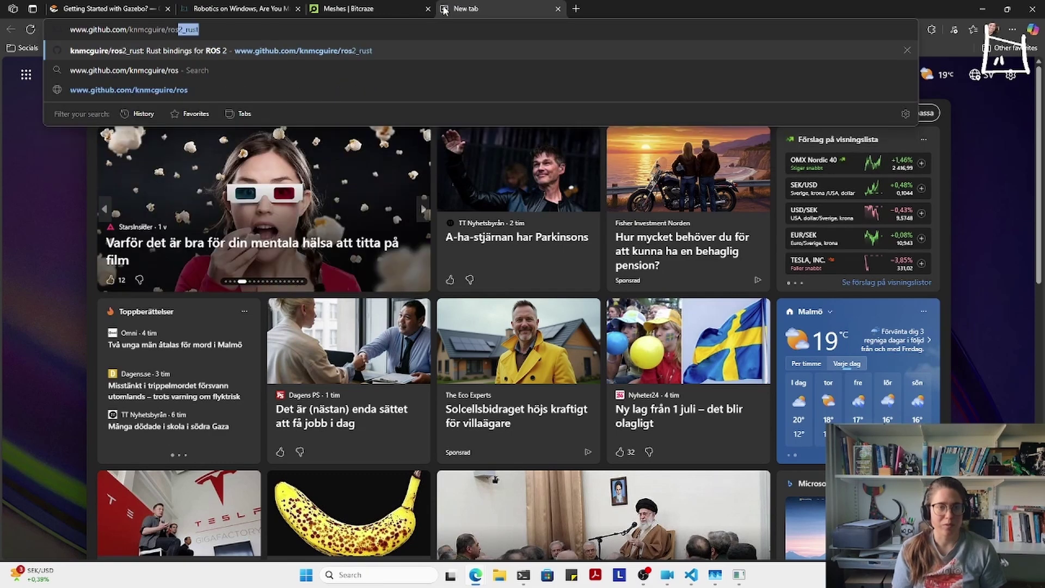
type("_gz_cra")
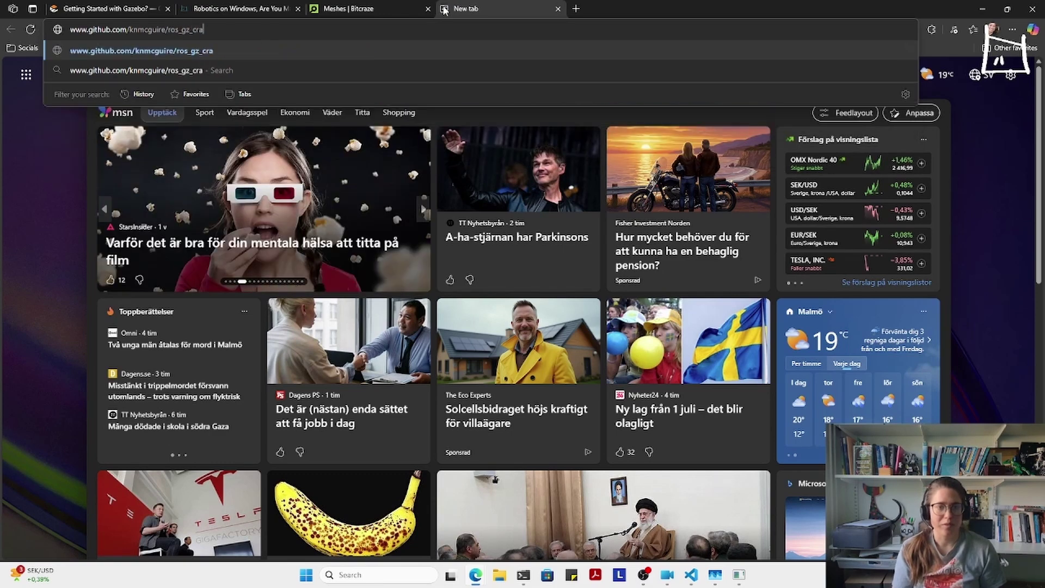
type("zyflie")
key("Return")
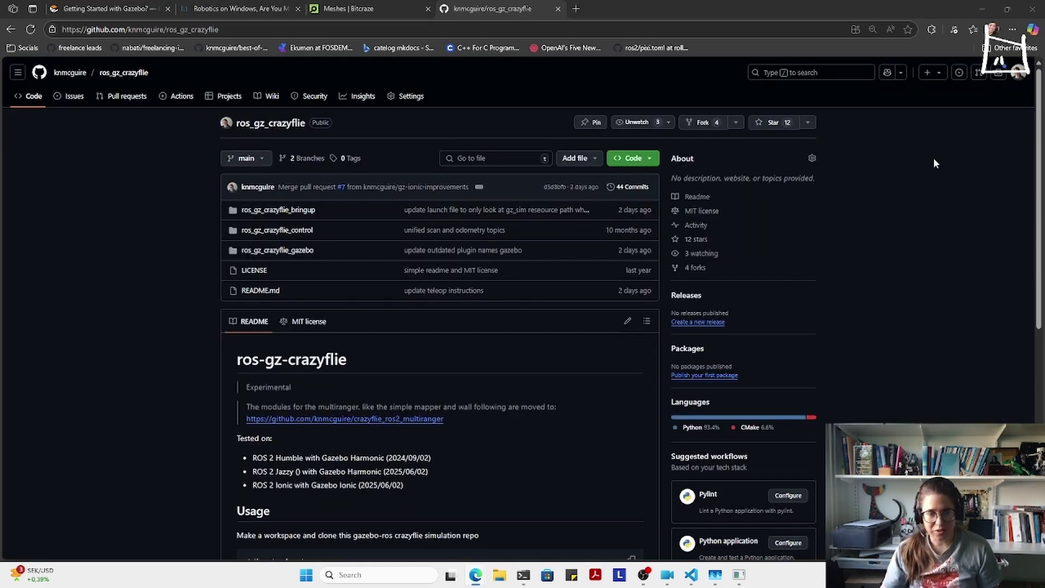
- Scroll through the README and highlight 'Ionic' in the tested versions list
scroll(275, 266, "down", 2)
scroll(275, 266, "down", 2)
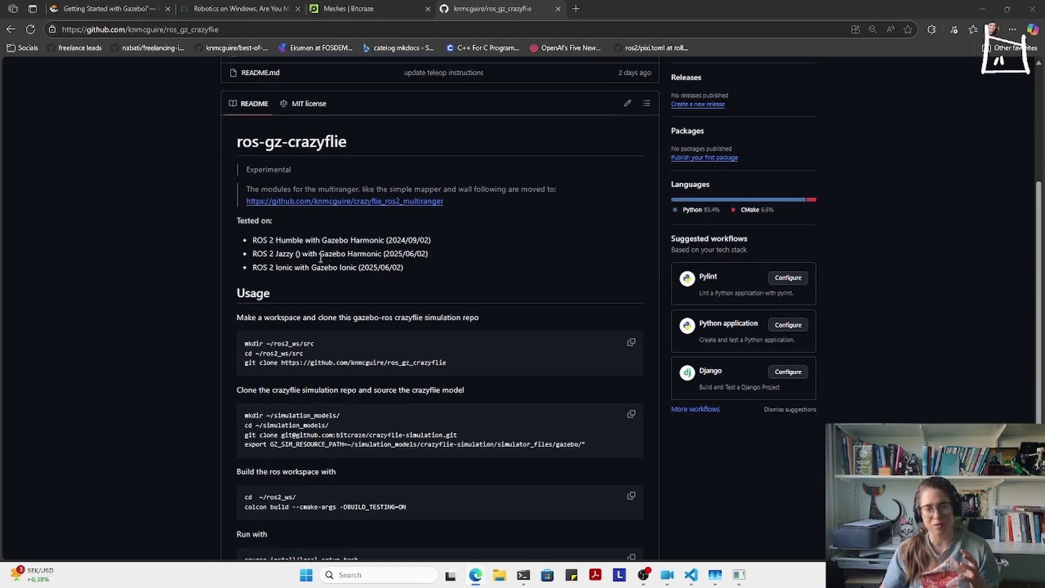
scroll(436, 289, "up", 2)
scroll(297, 351, "down", 1)
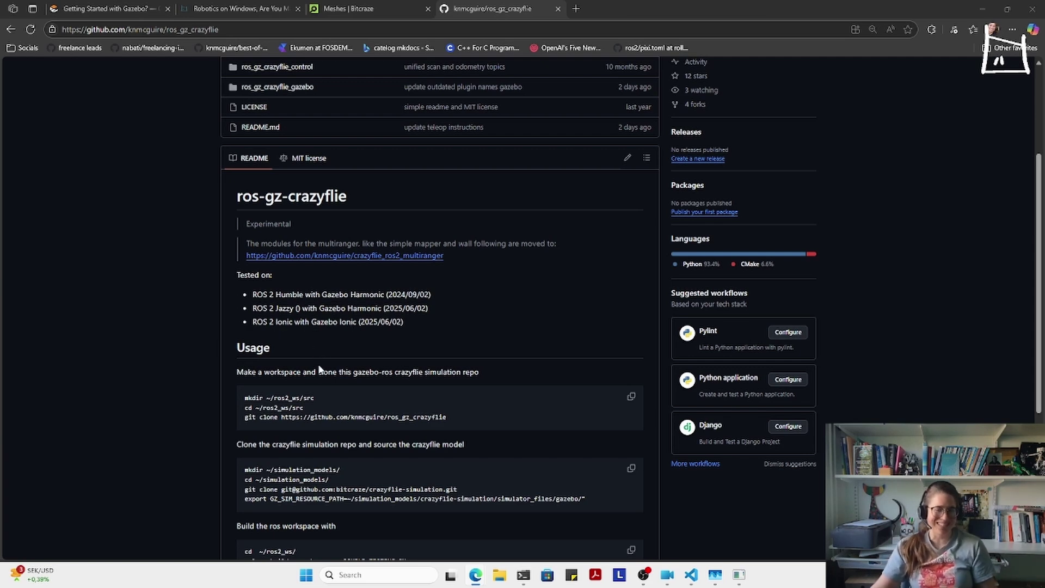
double_click(283, 321)
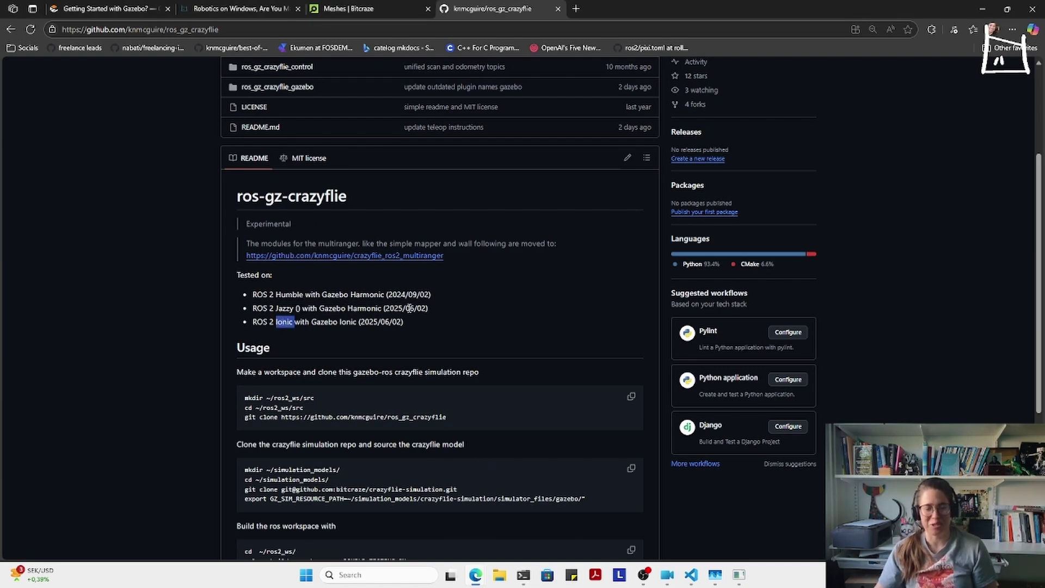
scroll(409, 309, "down", 2)
scroll(411, 321, "up", 5)
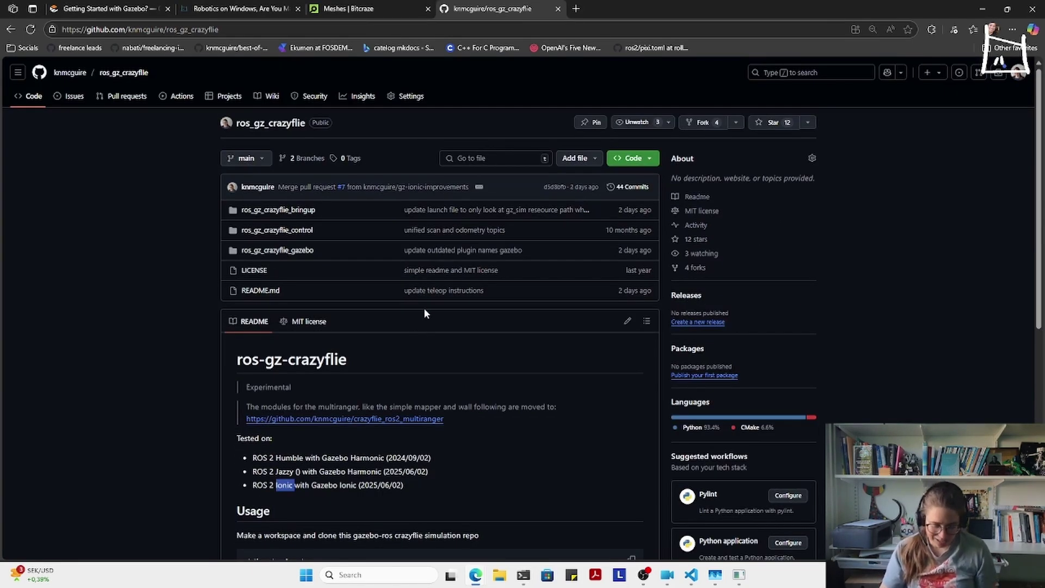
scroll(424, 308, "up", 2, "ctrl")
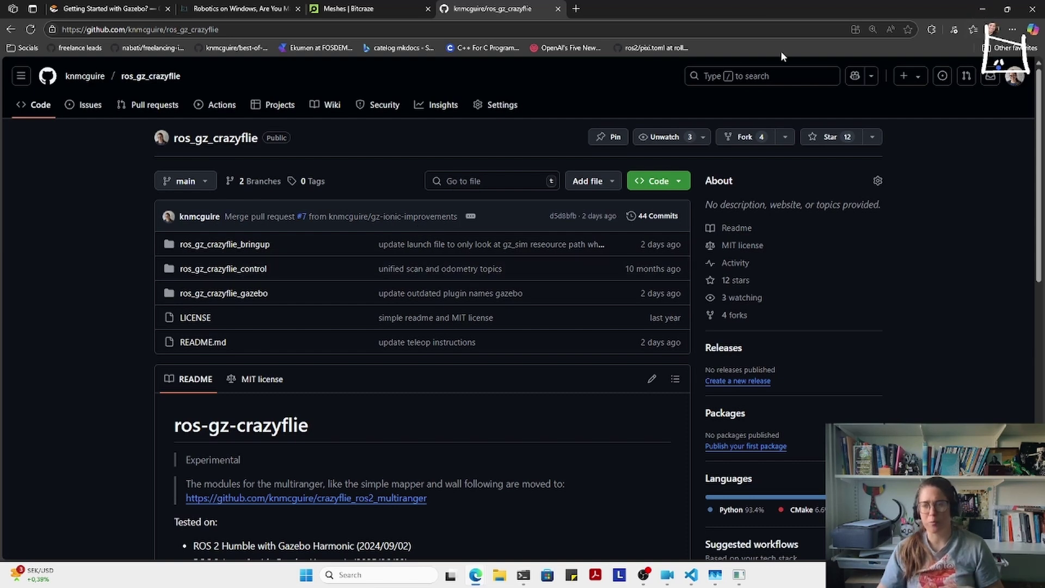
- Minimize the browser, maximize the WSL VS Code window and close all editor tabs
left_click(982, 9)
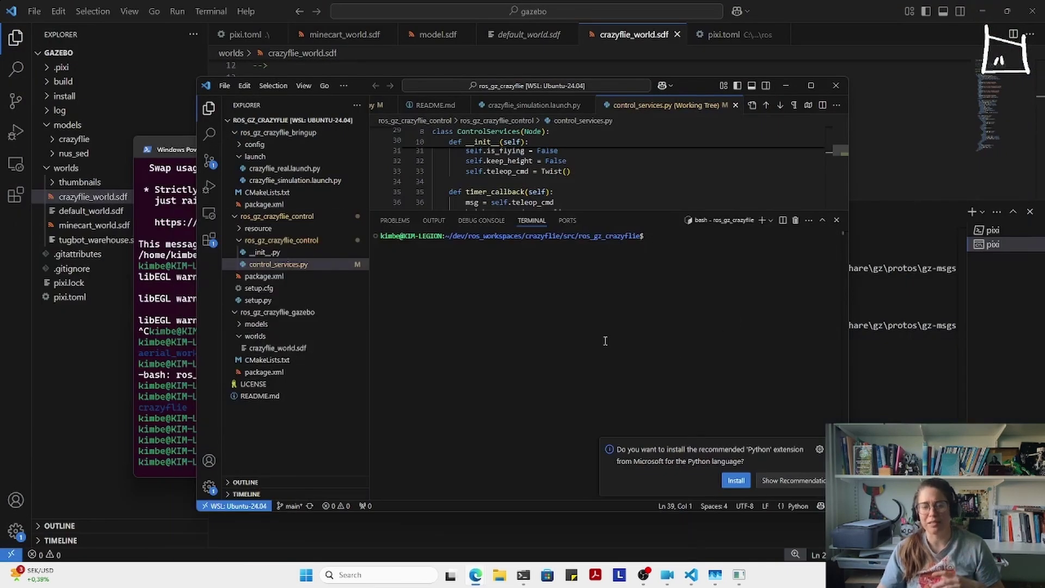
left_click(812, 85)
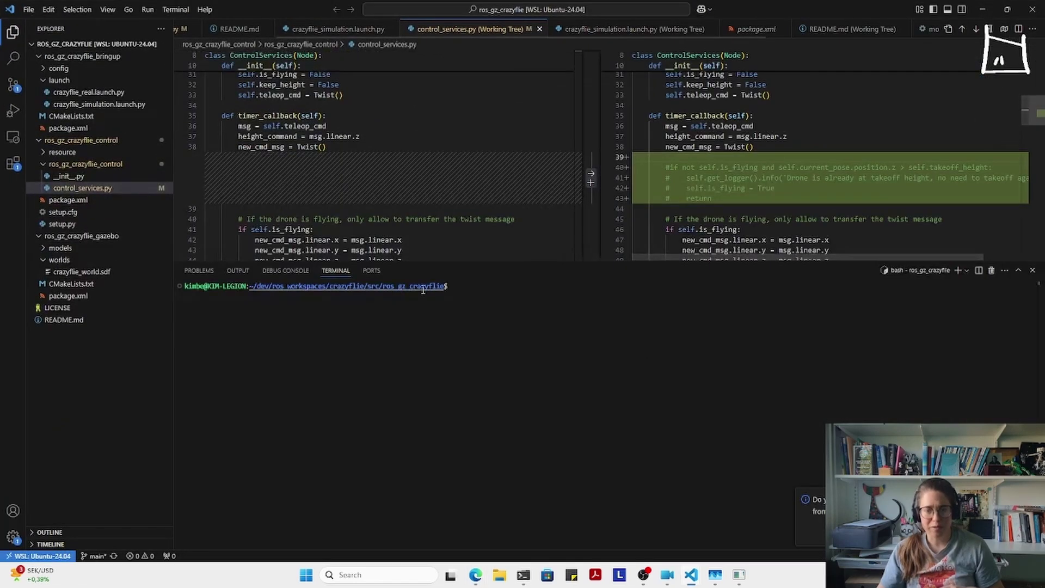
right_click(430, 28)
left_click(489, 100)
- Run 'cd ..' twice to reach the crazyflie workspace root and type 'gz sim'
type("cd ..")
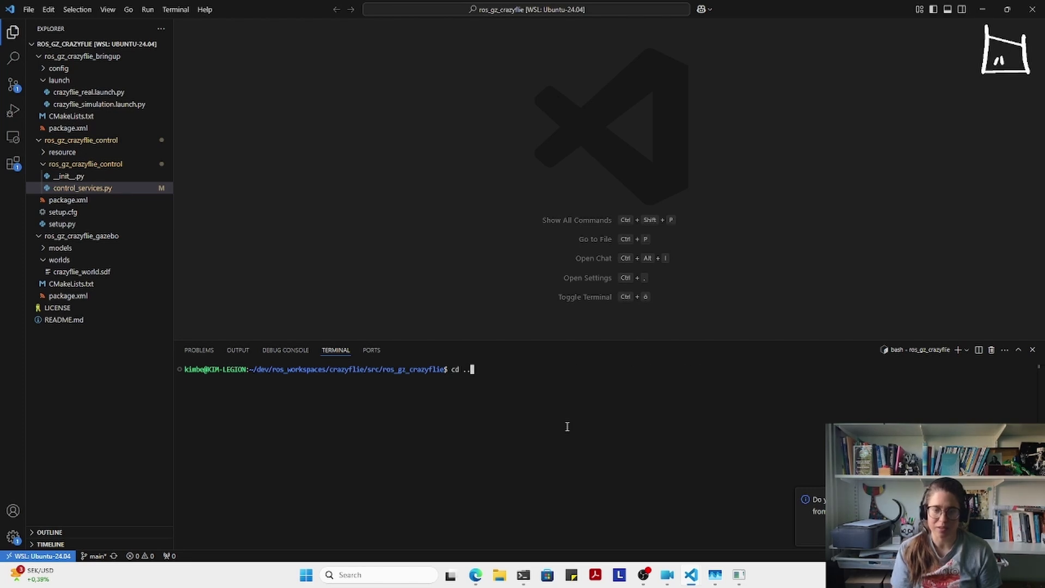
key("Return")
type("cd ..")
key("Return")
type("gz")
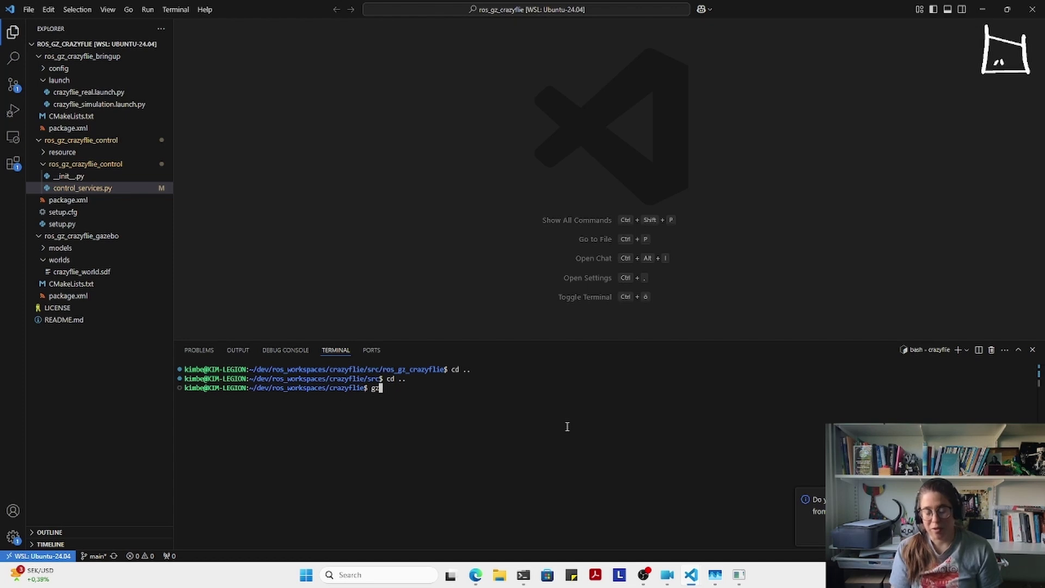
type(" sim")
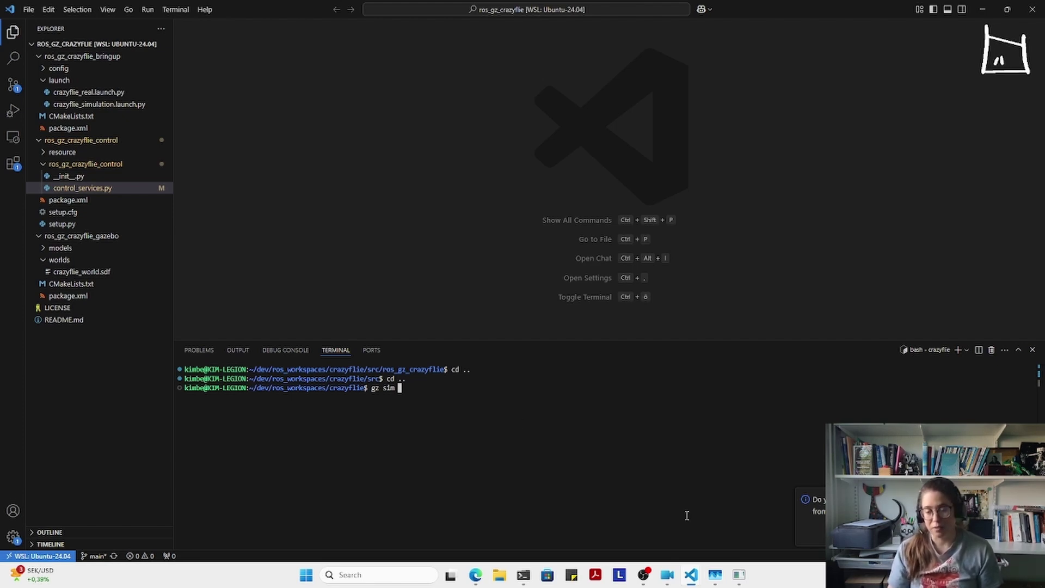
- Use Move To on the crazyflie entity, press Play, then return to VS Code
mouse_move(738, 576)
left_click(757, 538)
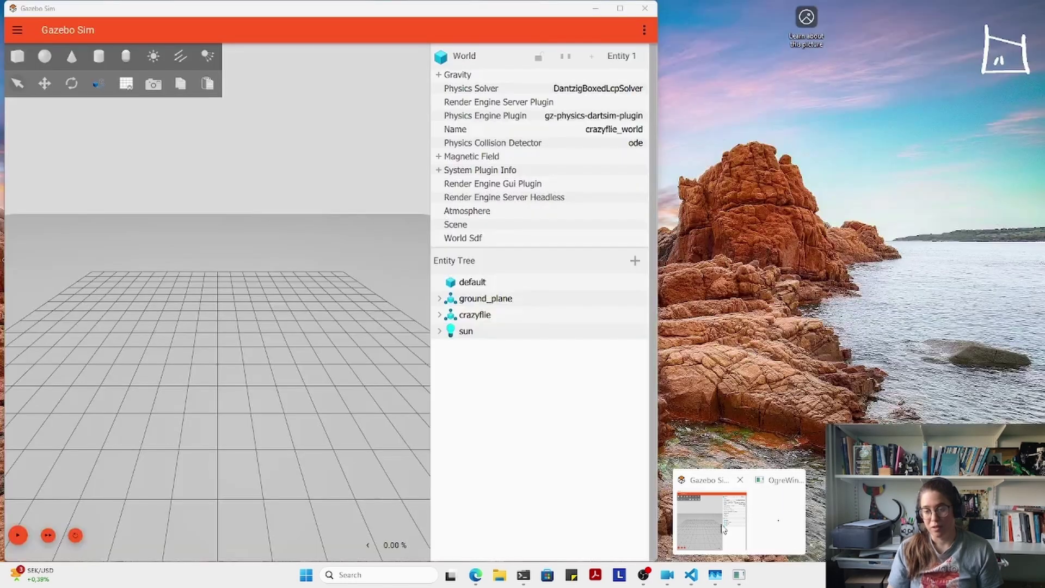
right_click(487, 318)
left_click(512, 359)
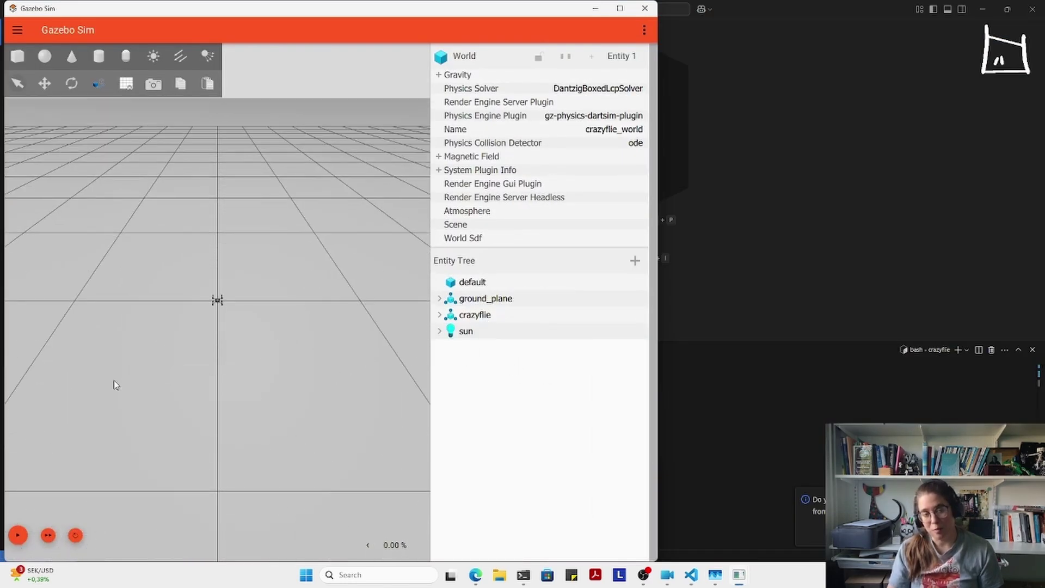
left_click(18, 535)
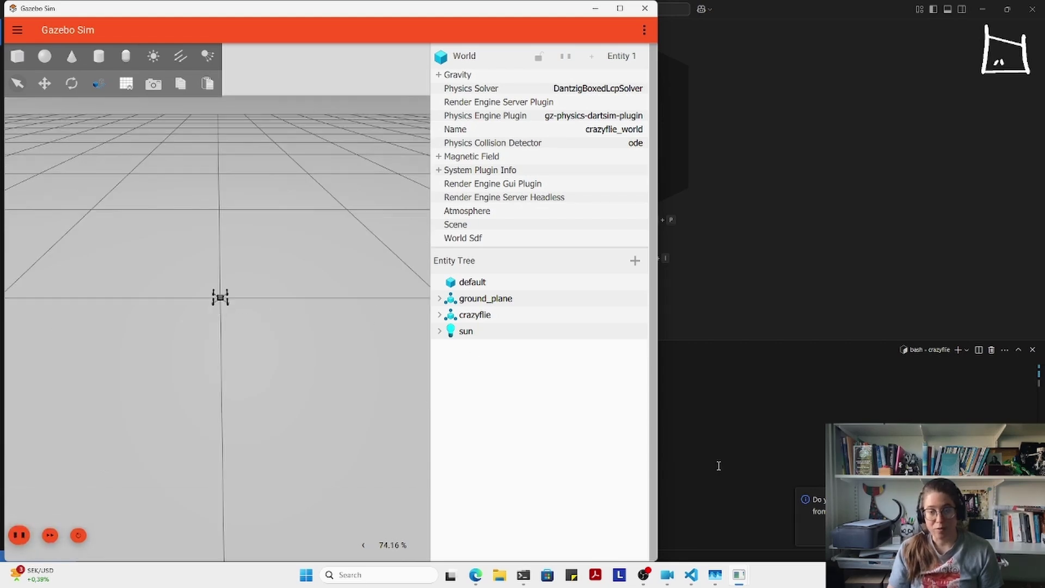
left_click(741, 461)
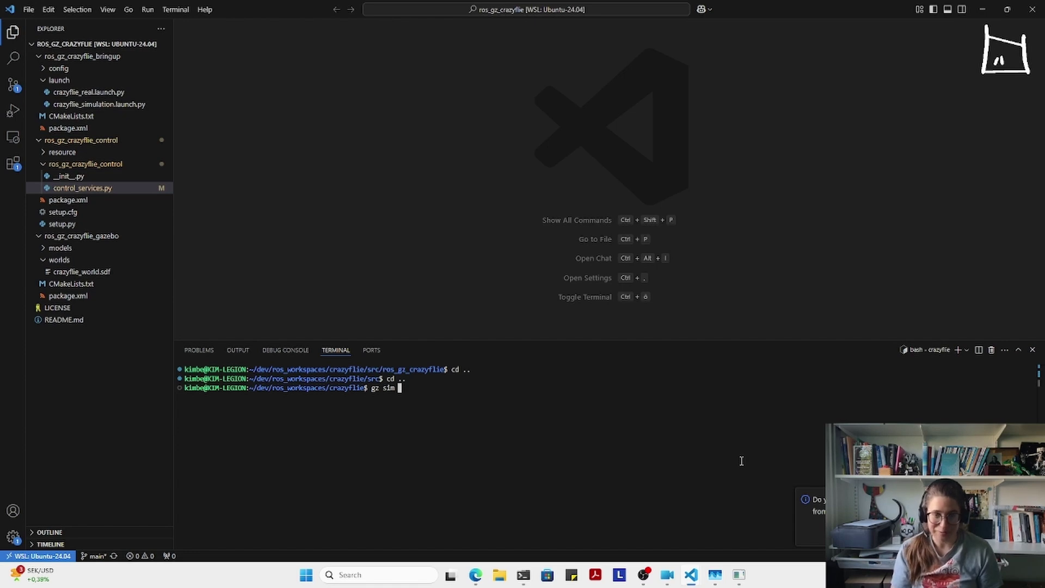
- Edit the command into 'gz topic --list' and run it
type("-s")
key("BackSpace")
key("BackSpace")
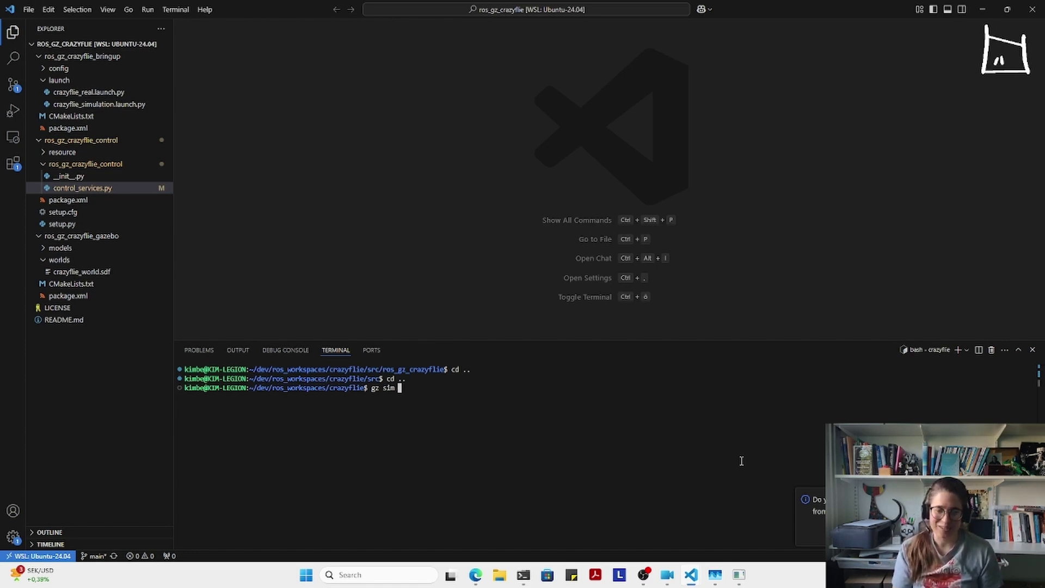
key("BackSpace")
key("BackSpace")
key("BackSpace")
key("BackSpace")
type("topic --list")
key("Return")
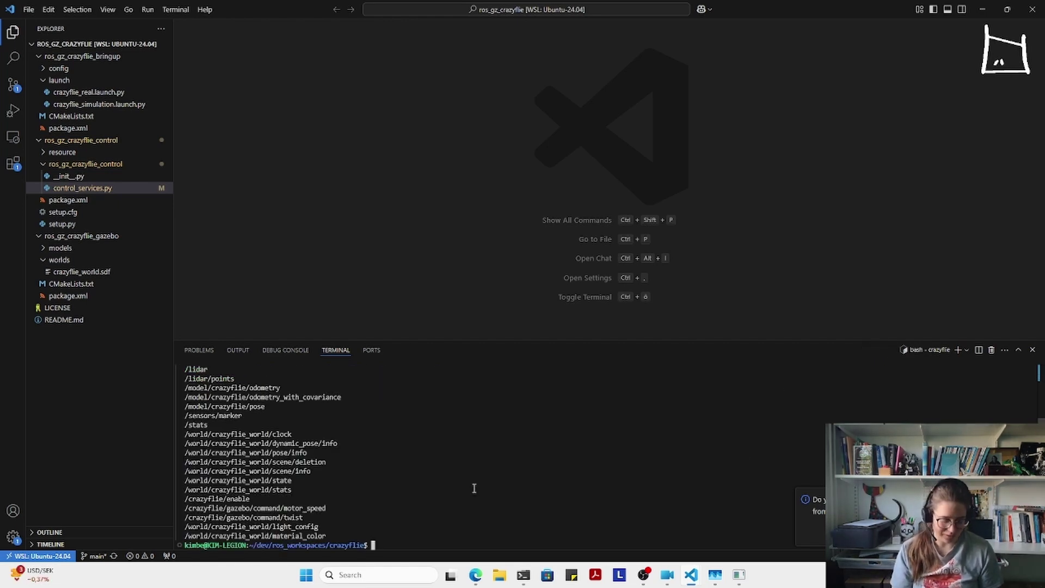
- Zoom the VS Code interface in twice and scroll through the listed Gazebo topics
key("ctrl+plus")
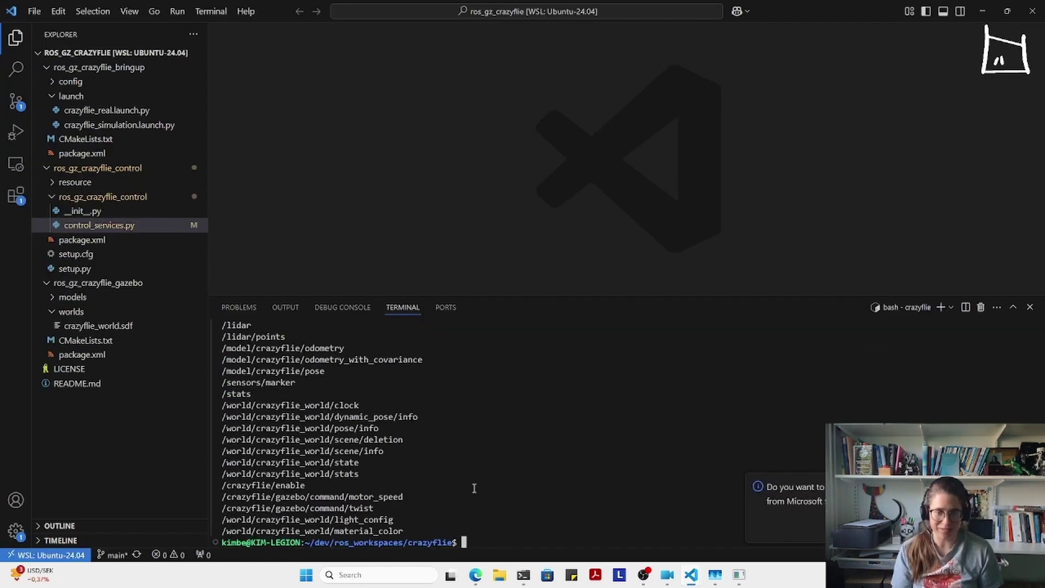
key("ctrl+plus")
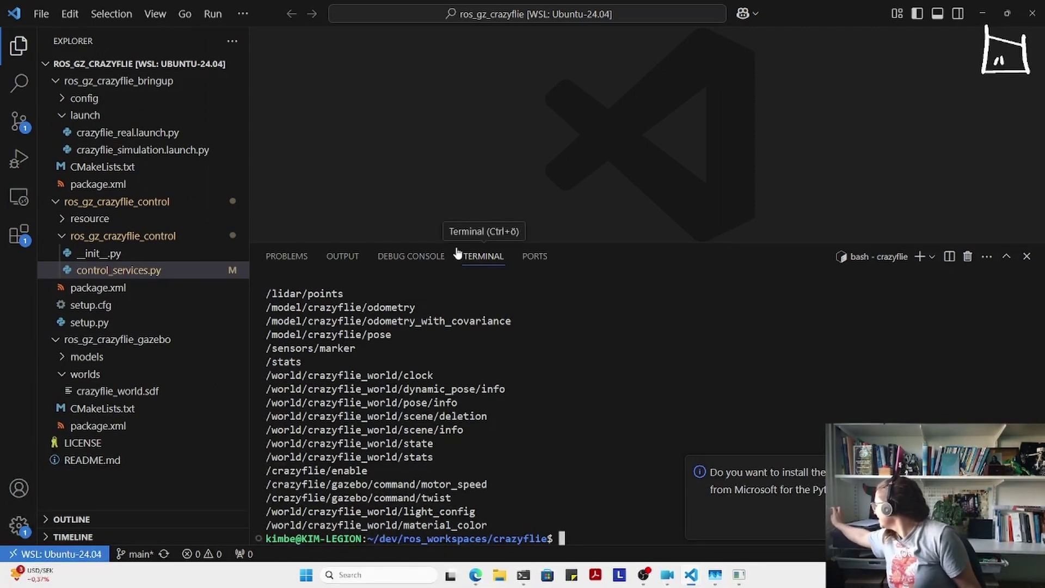
scroll(381, 327, "up", 3)
scroll(381, 327, "down", 3)
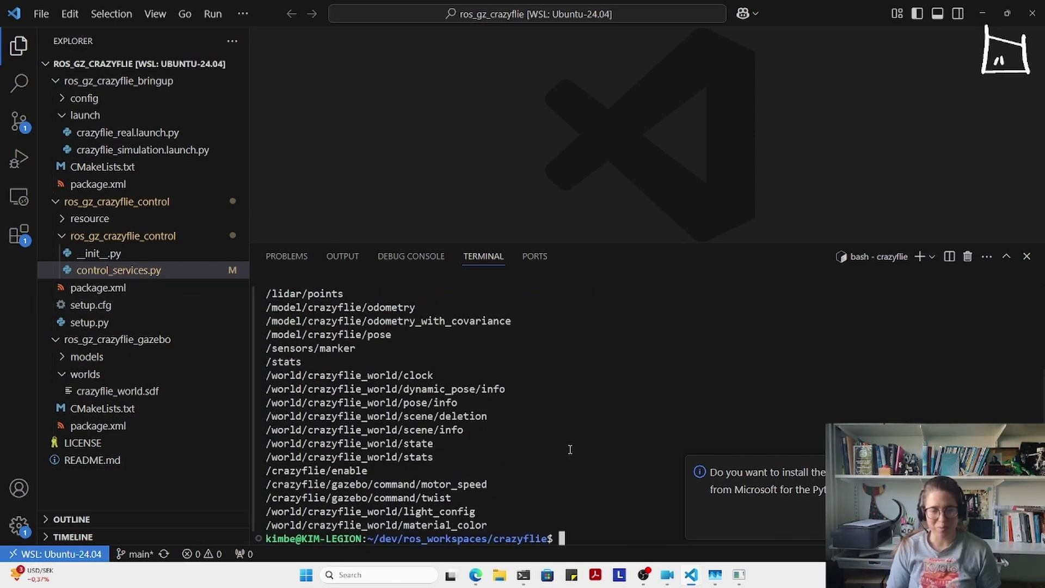
scroll(464, 457, "up", 3)
scroll(436, 436, "down", 3)
scroll(395, 413, "up", 3)
scroll(394, 412, "down", 3)
scroll(464, 378, "up", 3)
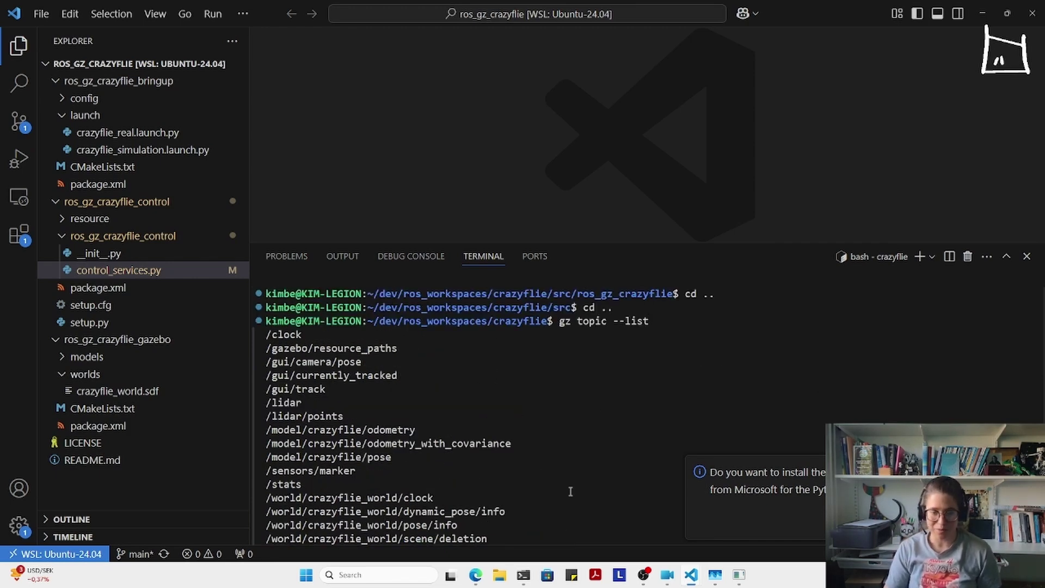
scroll(540, 476, "down", 3)
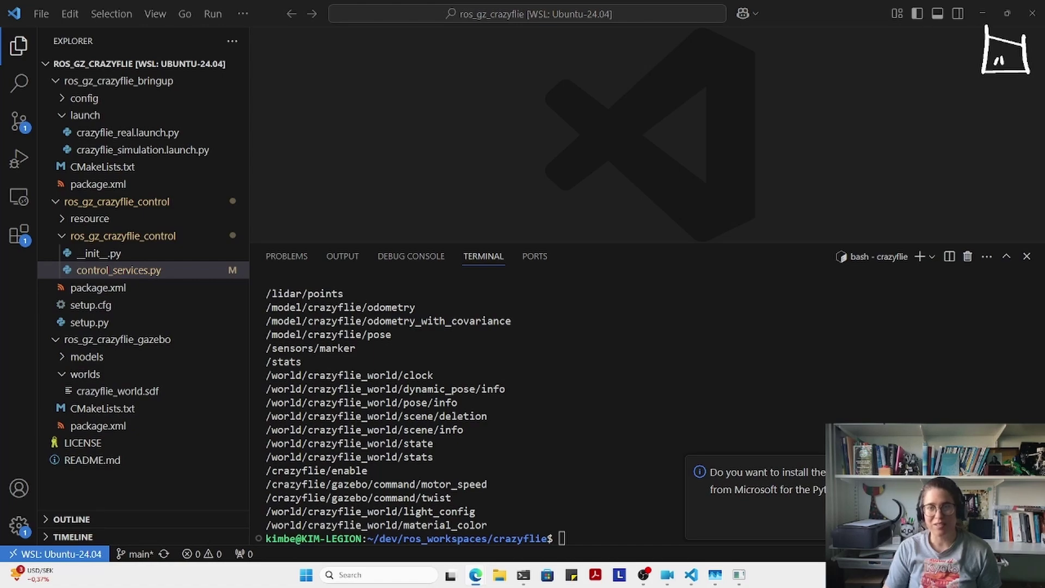
- Snap VS Code left and Gazebo Sim right, dismiss the Python prompt and hide Explorer
left_click_drag(795, 6, 3, 272)
left_click(760, 145)
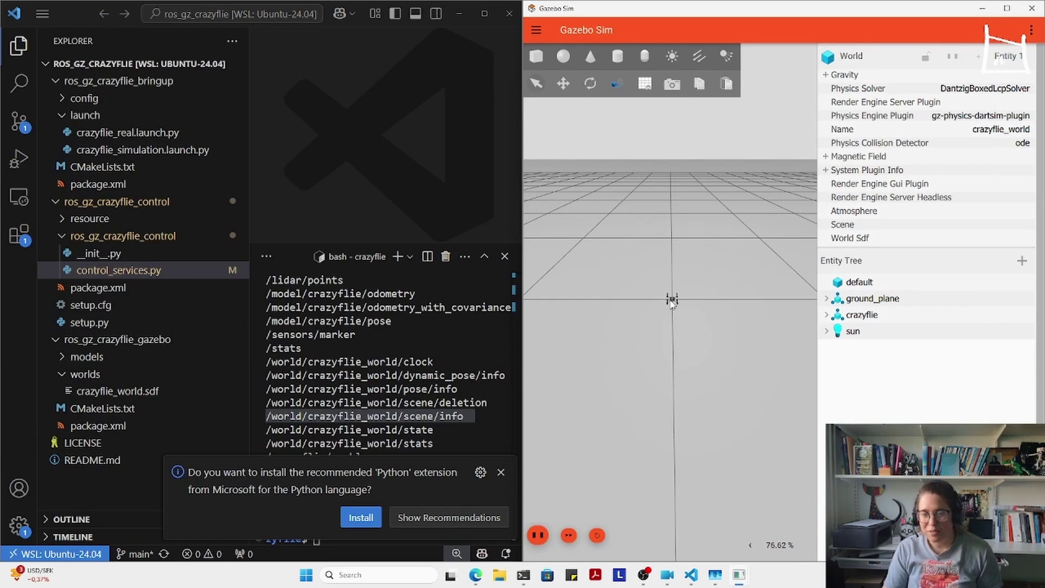
scroll(673, 305, "up", 3)
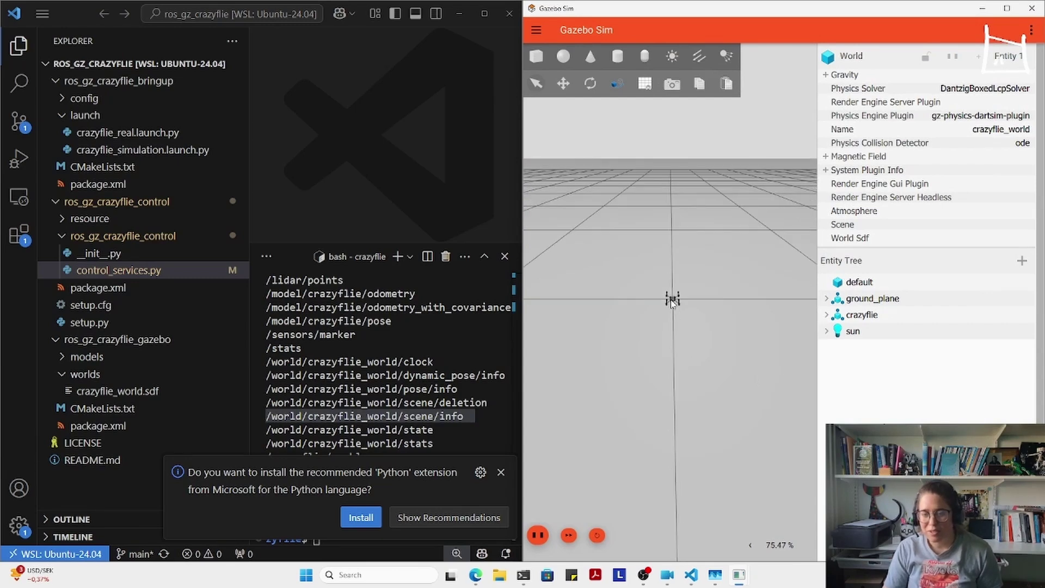
left_click(500, 471)
left_click(22, 52)
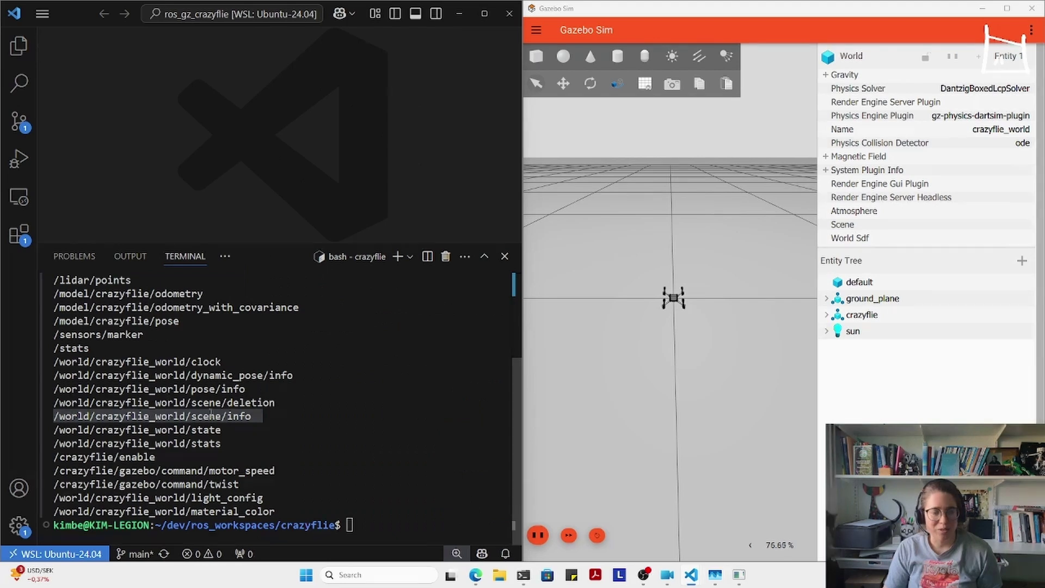
- Paste and run the twist publish command with angular z 0.5 to spin the drone
left_click(387, 490)
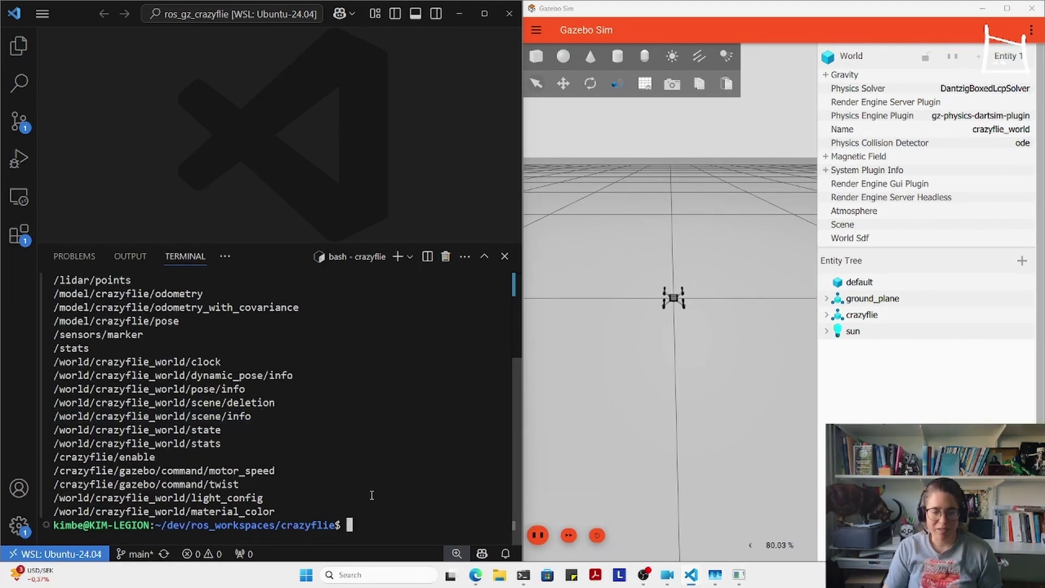
type("gz topic -t \"/crazyflie/gazebo/command/twist\" -m gz.msgs.Twist -p \"linear: {x:0 y: 0 z: 0.0} angular {z: 0.5}\"")
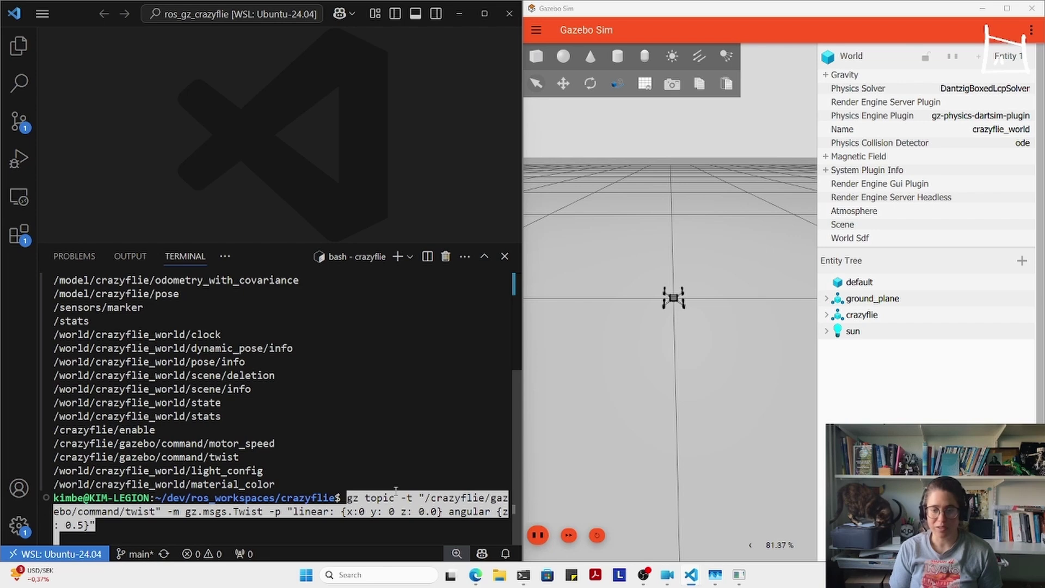
key("Return")
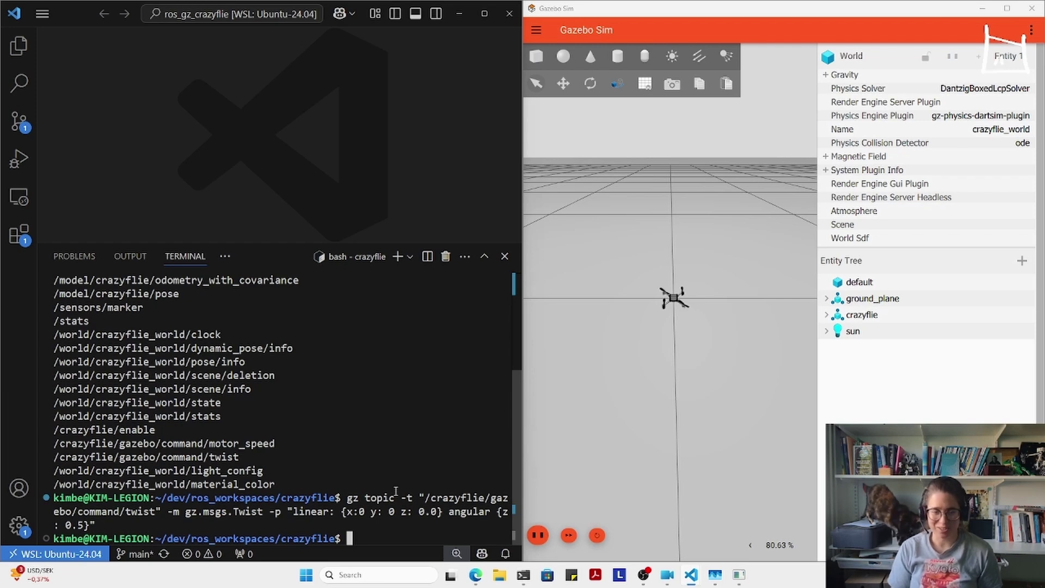
- Republish the twist with angular z 0 and linear z 0.1 so the drone climbs
key("Up")
key("Left")
key("Left")
key("Left")
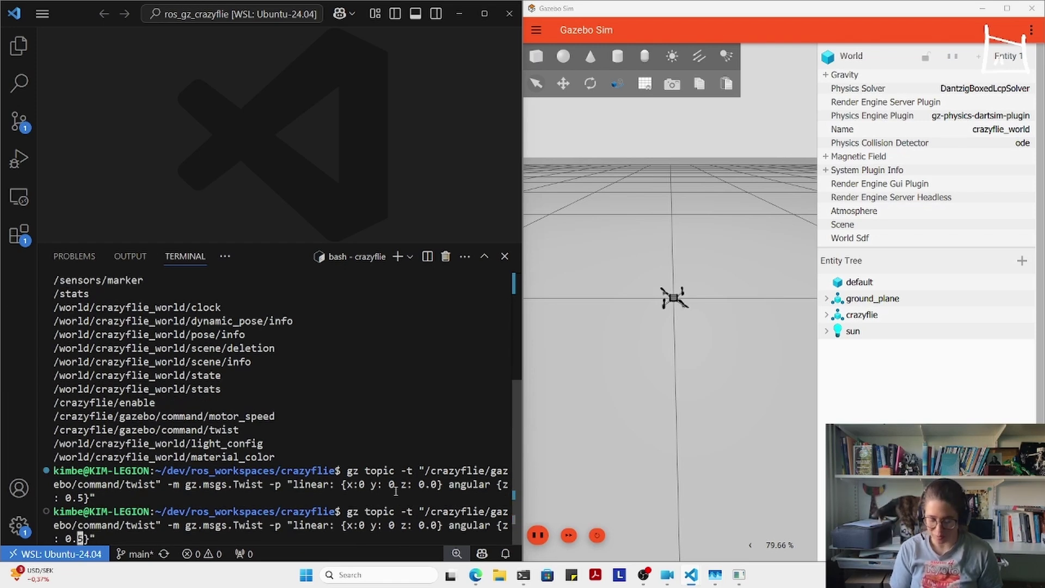
type("0")
key("Left")
key("Left")
key("Left")
key("Left")
key("Left")
key("Left")
key("Left")
key("Left")
key("Left")
key("Left")
key("Left")
key("Left")
key("Left")
key("Left")
key("Left")
key("Left")
key("Left")
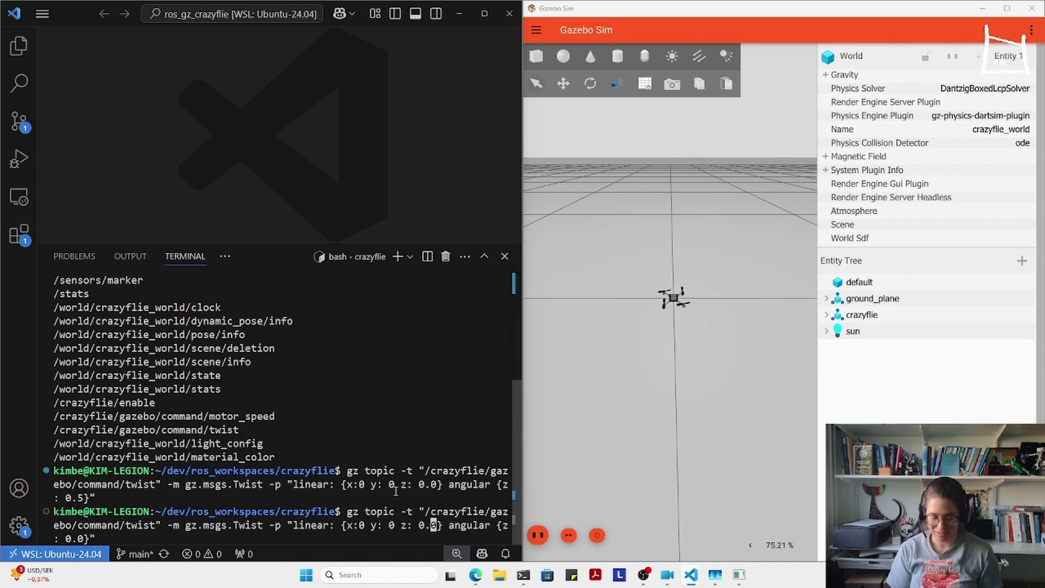
key("BackSpace")
type("1")
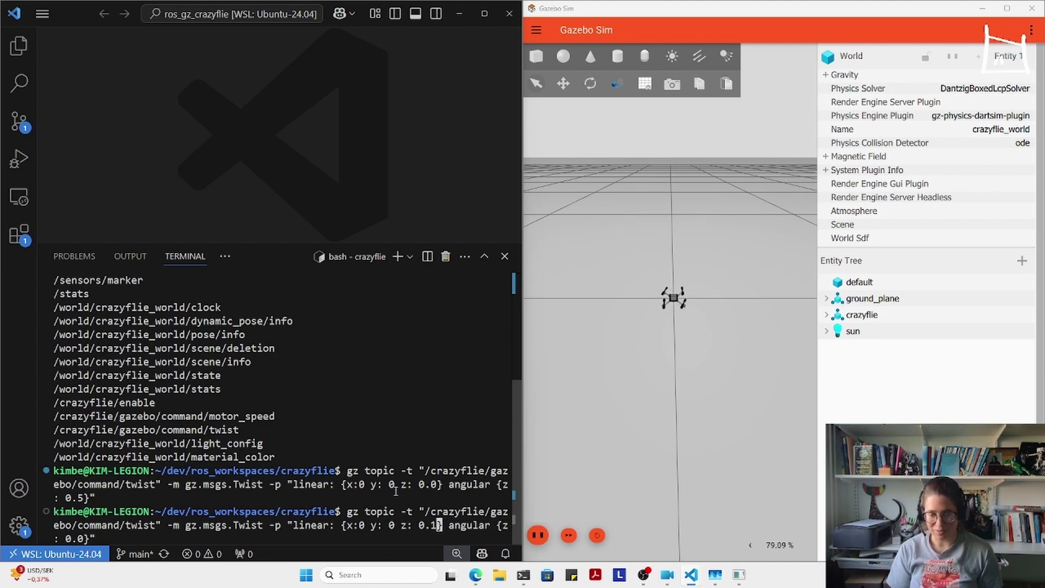
key("Return")
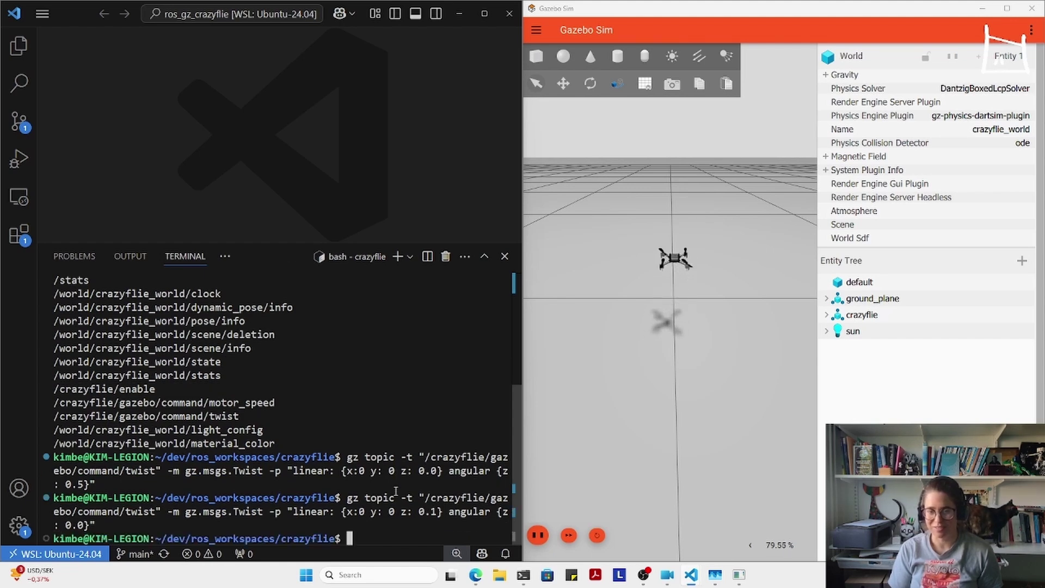
- Republish the twist with linear z 0.0 so the drone holds its height
key("ctrl+c")
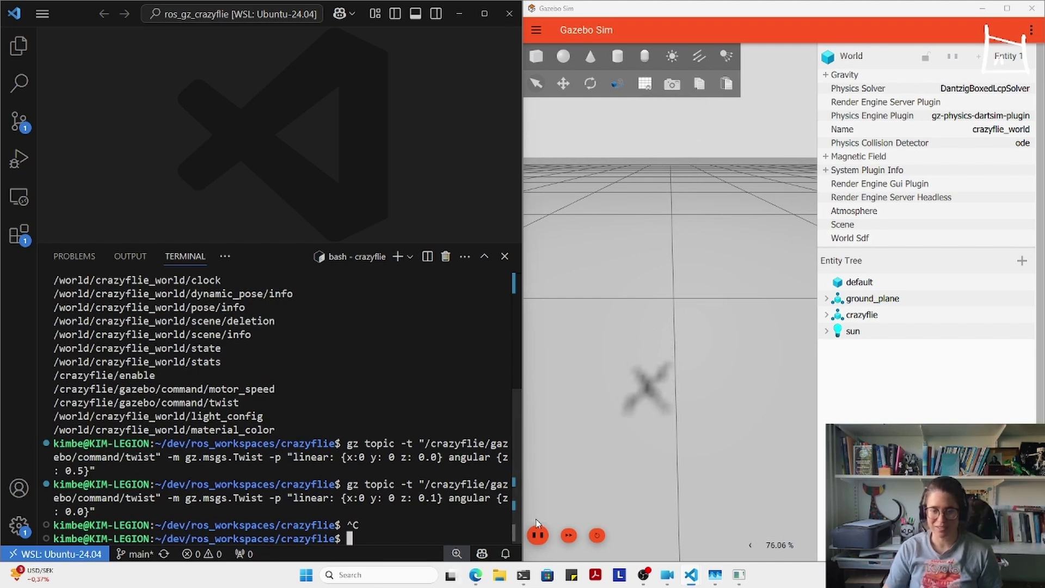
key("Up")
key("Left")
key("Left")
key("Left")
key("Left")
key("Left")
key("Left")
key("Left")
key("Left")
key("Left")
key("Left")
key("Left")
key("Left")
key("Left")
key("Left")
key("Left")
key("Left")
key("Left")
key("Left")
key("Left")
key("Left")
key("Delete")
type("0")
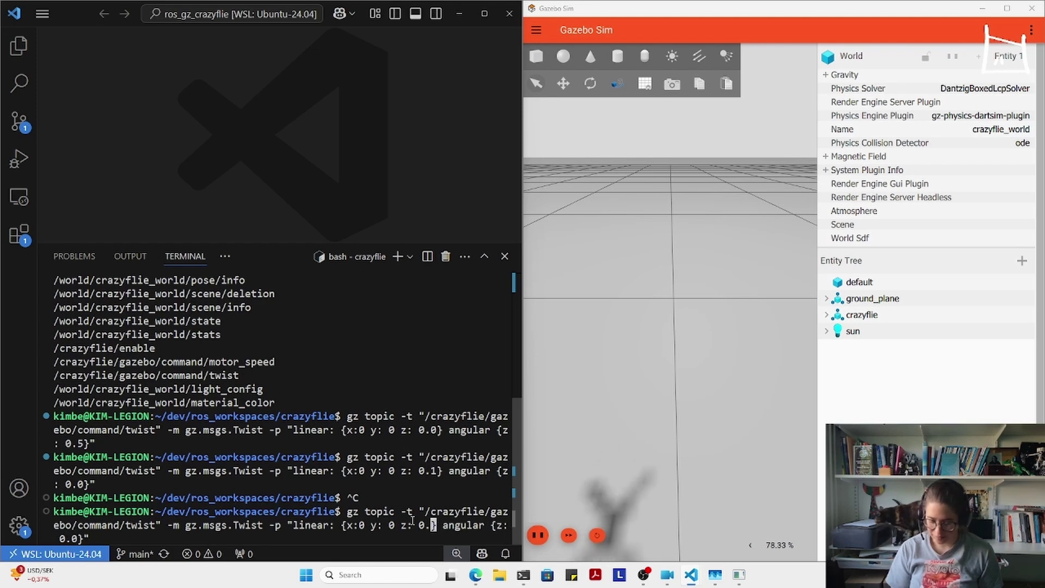
key("Return")
scroll(659, 312, "down", 4)
scroll(659, 312, "up", 5)
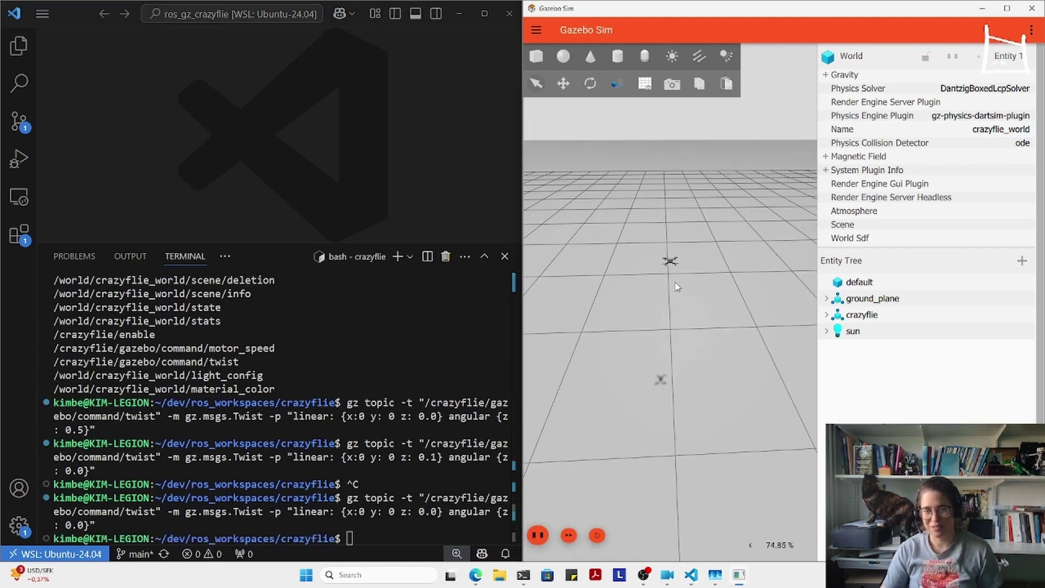
scroll(675, 289, "down", 4)
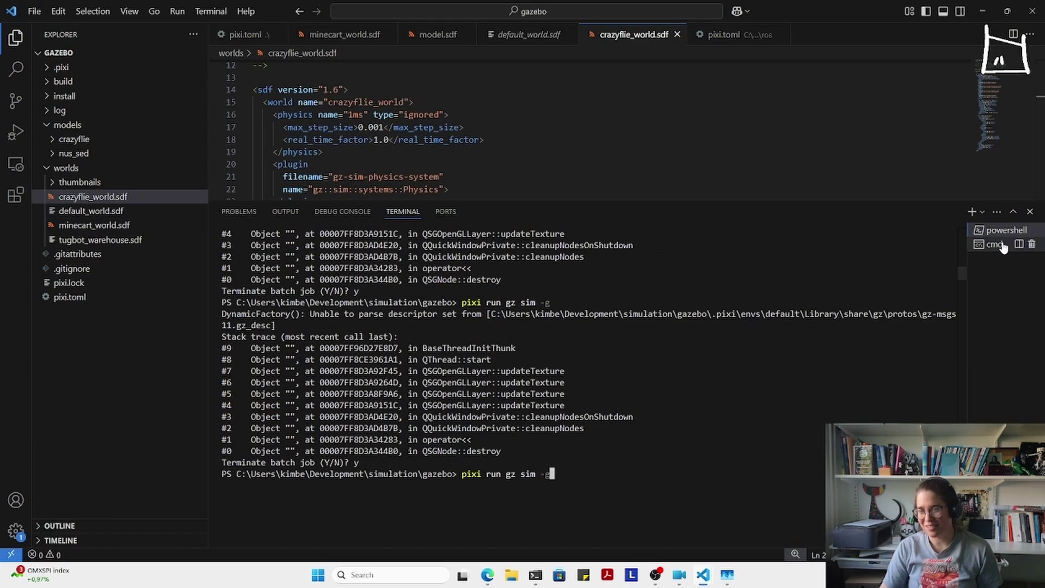
- Rerun 'pixi run gz sim -s worlds\crazyflie_world.sdf' in the cmd terminal
left_click(1003, 247)
key("Up")
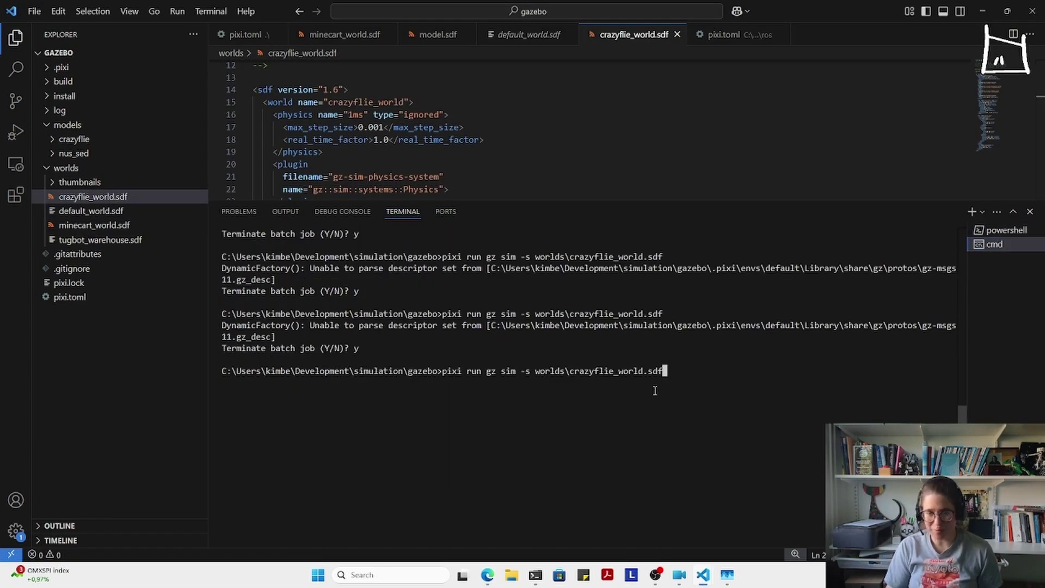
key("Return")
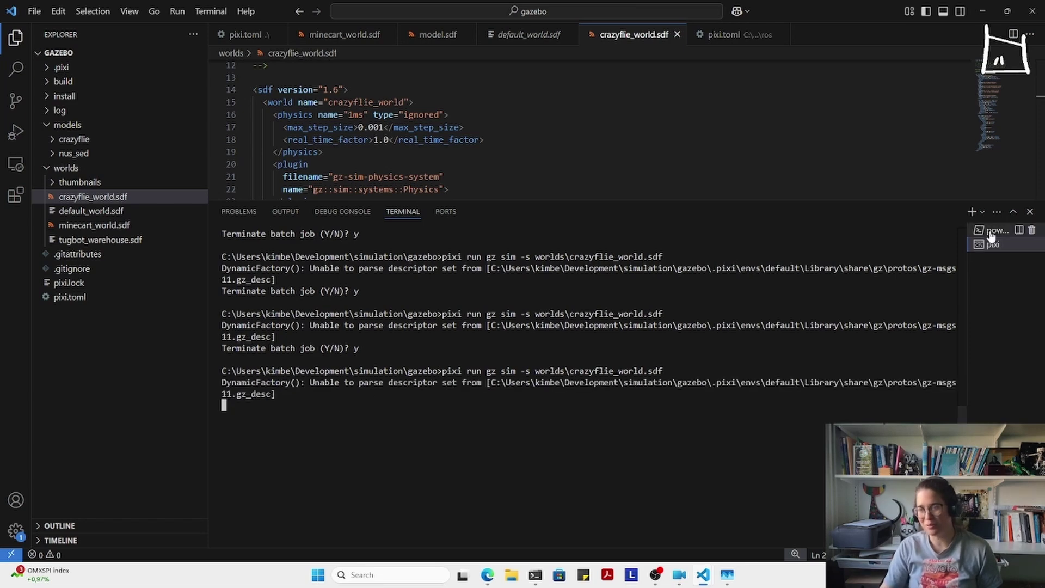
- Launch the Gazebo GUI client with 'pixi run gz sim -g' in the PowerShell terminal
left_click(991, 230)
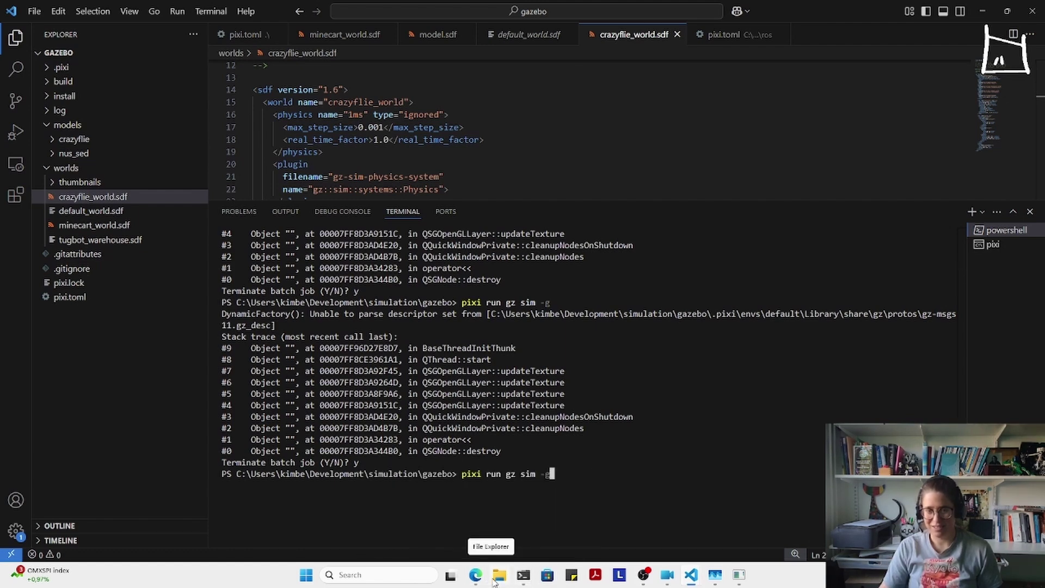
mouse_move(690, 574)
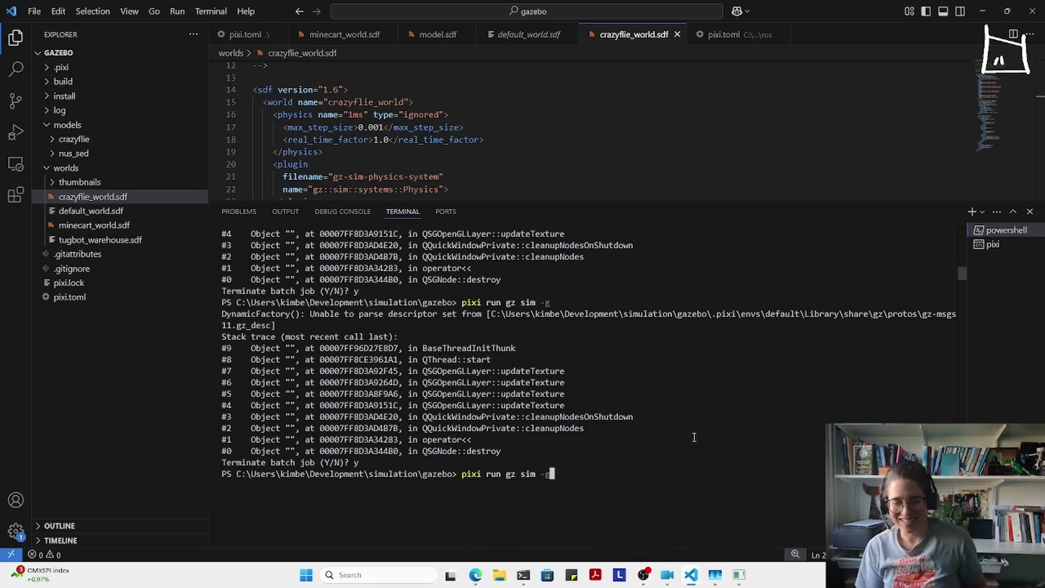
key("Return")
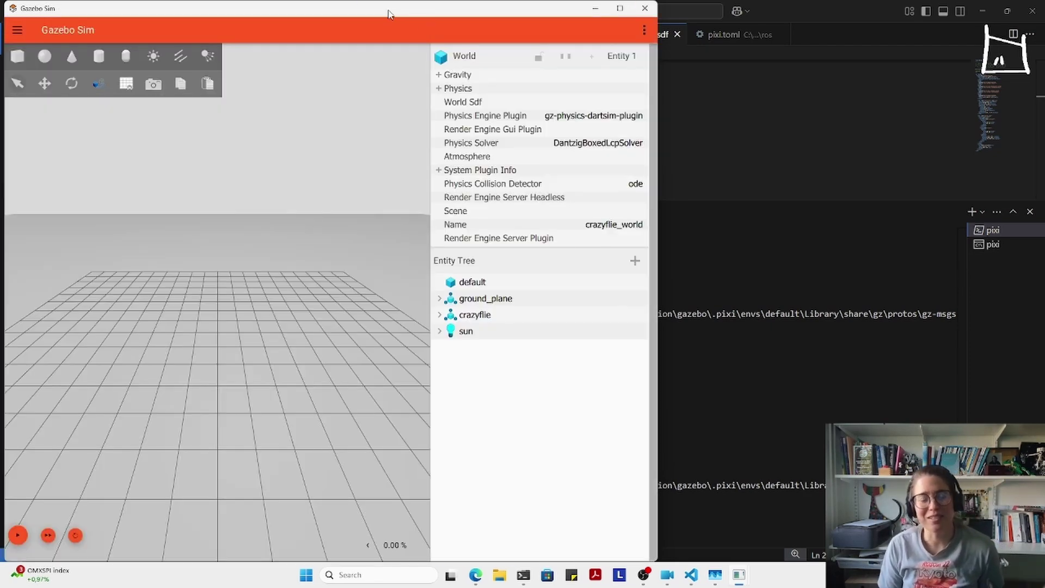
- Snap Gazebo Sim to the right half, track the crazyflie and start the simulation
left_click_drag(389, 4, 1042, 150)
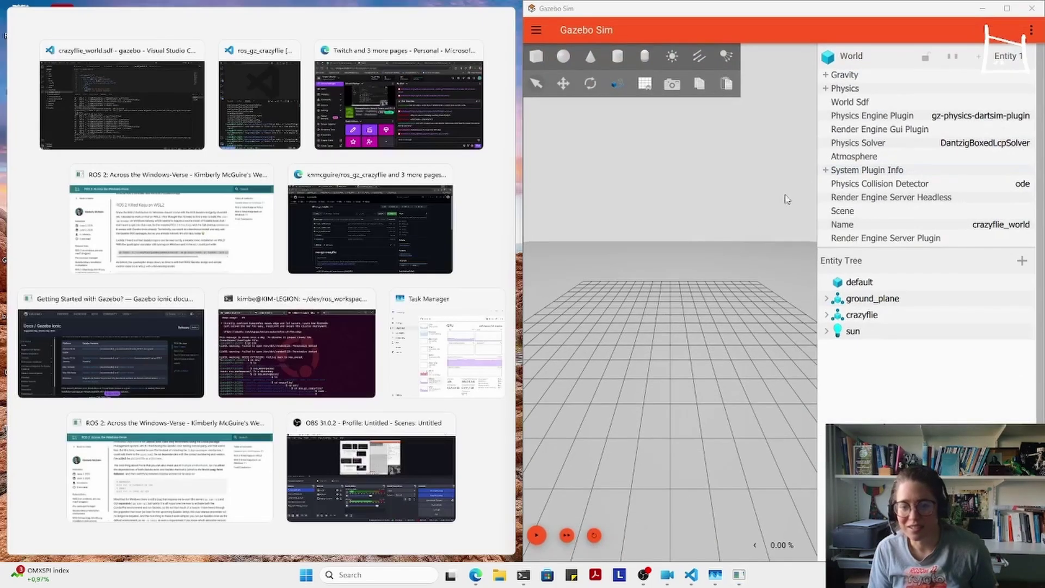
left_click(869, 312)
right_click(869, 314)
left_click(870, 355)
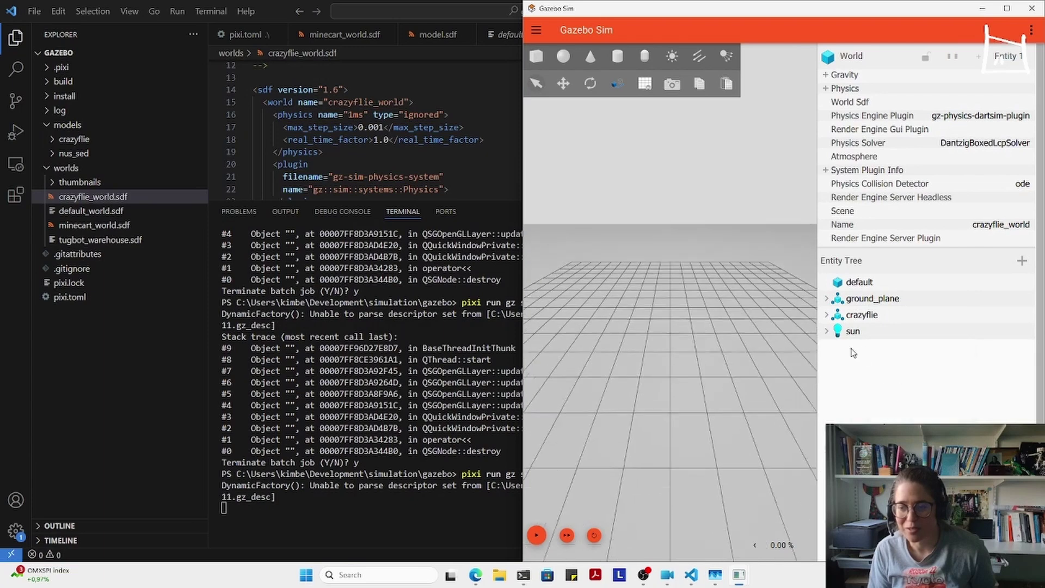
left_click(538, 537)
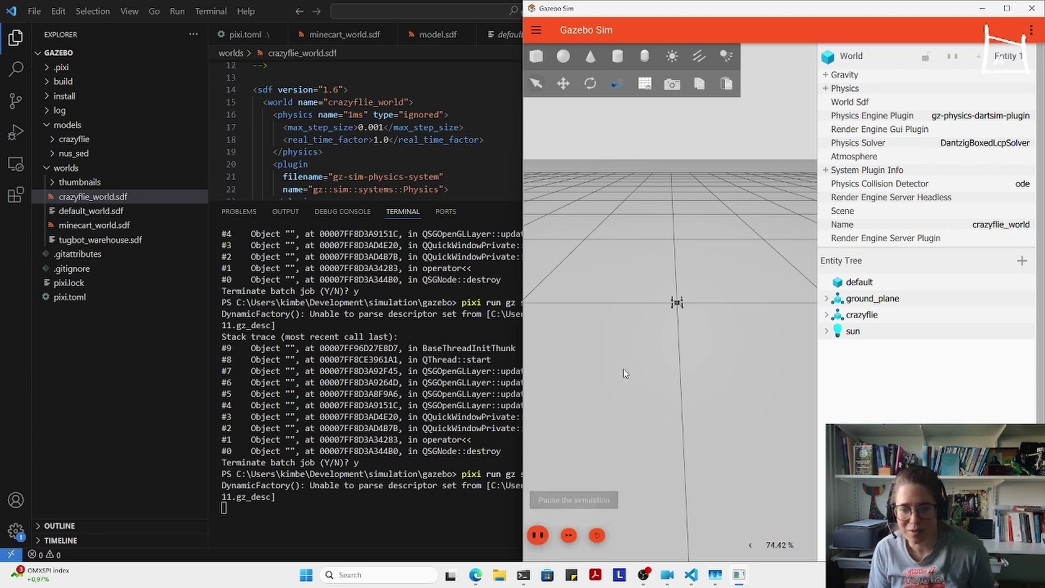
- Bring the ros_gz_crazyflie VS Code window back to the front
scroll(702, 318, "up", 3)
scroll(650, 314, "up", 1)
mouse_move(476, 575)
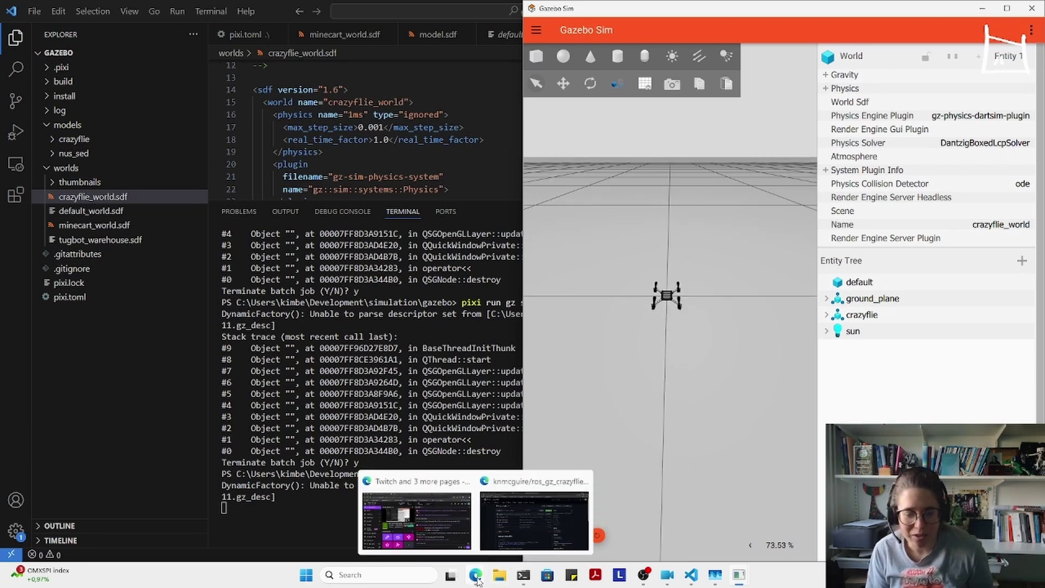
mouse_move(553, 533)
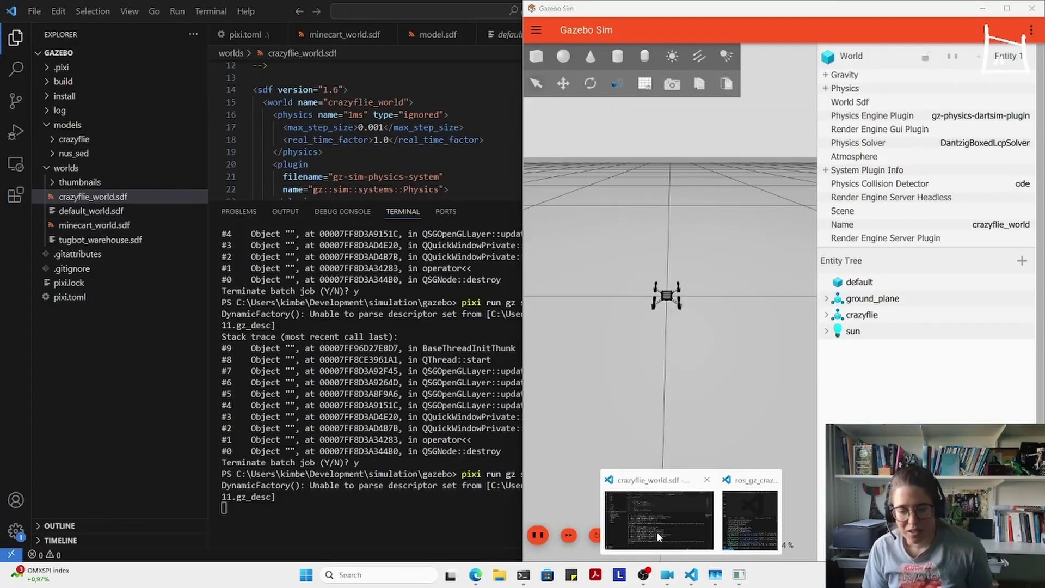
left_click(657, 522)
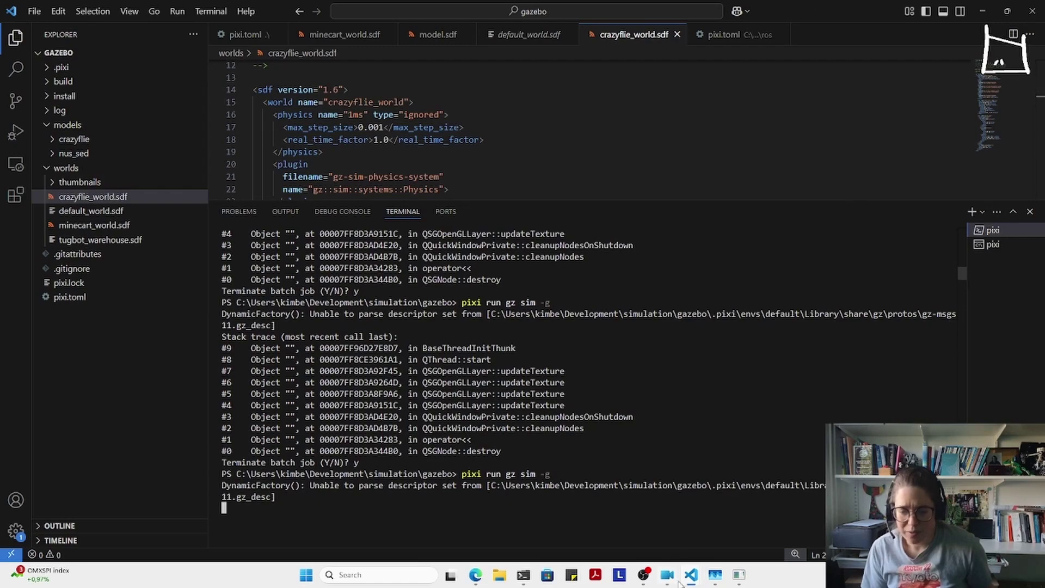
- Minimize the crazyflie_world.sdf VS Code window to reveal Gazebo behind it
mouse_move(690, 574)
left_click(742, 531)
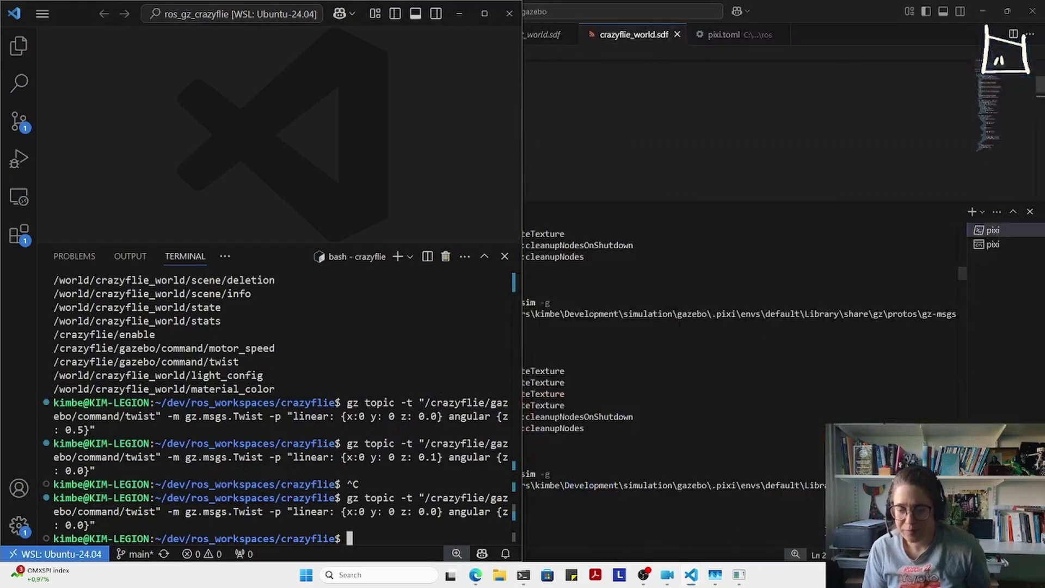
left_click(983, 8)
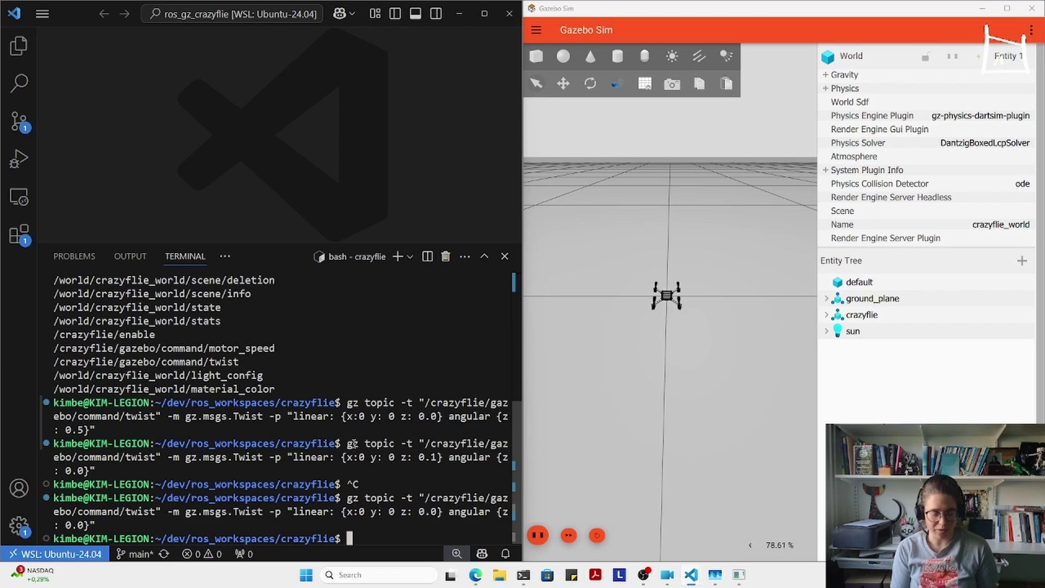
- Source /opt/ros/kilted/setup.bash in the WSL terminal via a history search
key("ctrl+r")
type("sour")
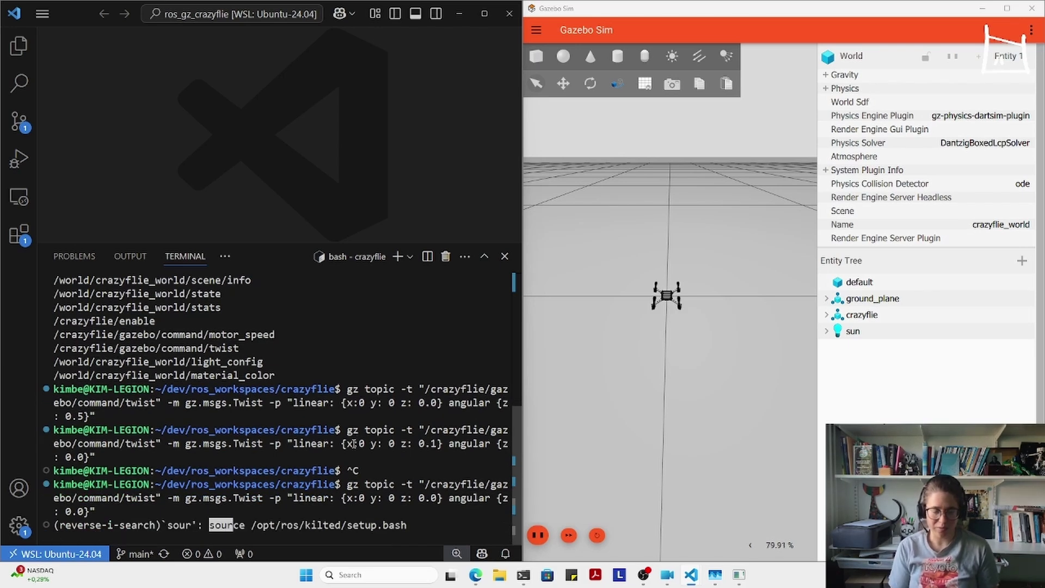
key("Return")
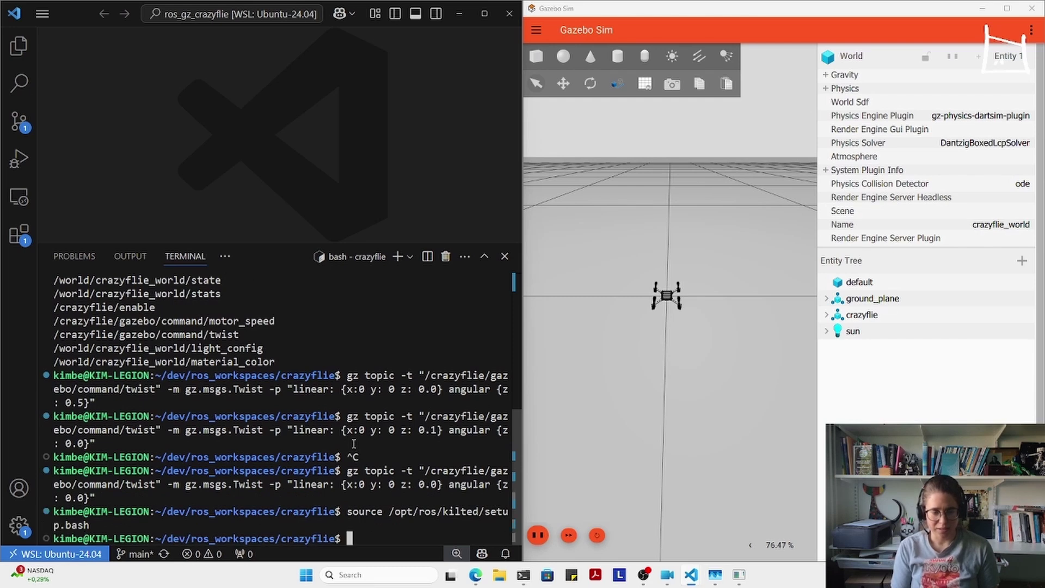
- Search shell history for an earlier 'colcon build --' command, then cancel the search
type("colcon bu")
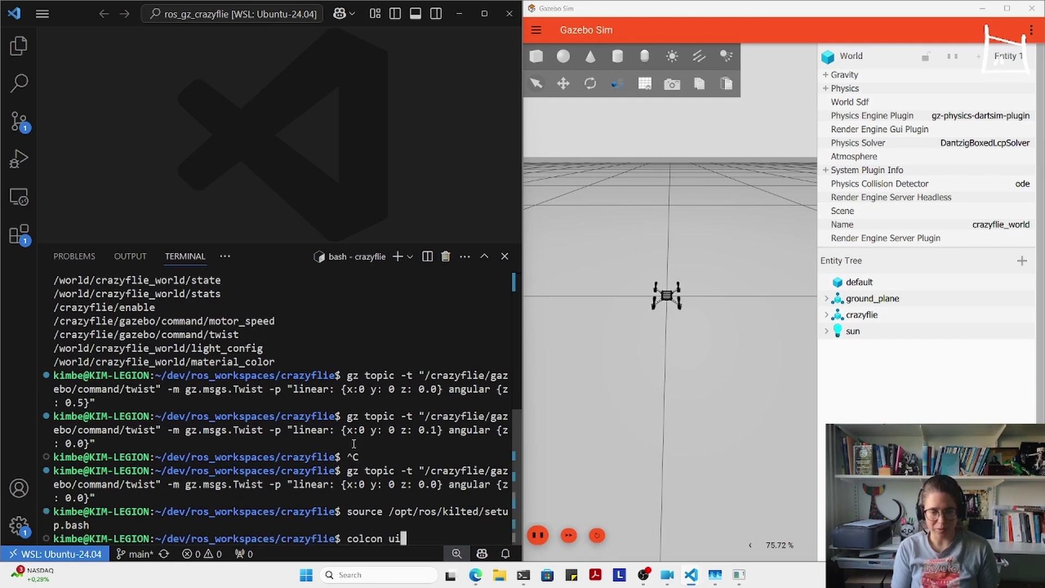
type("ild")
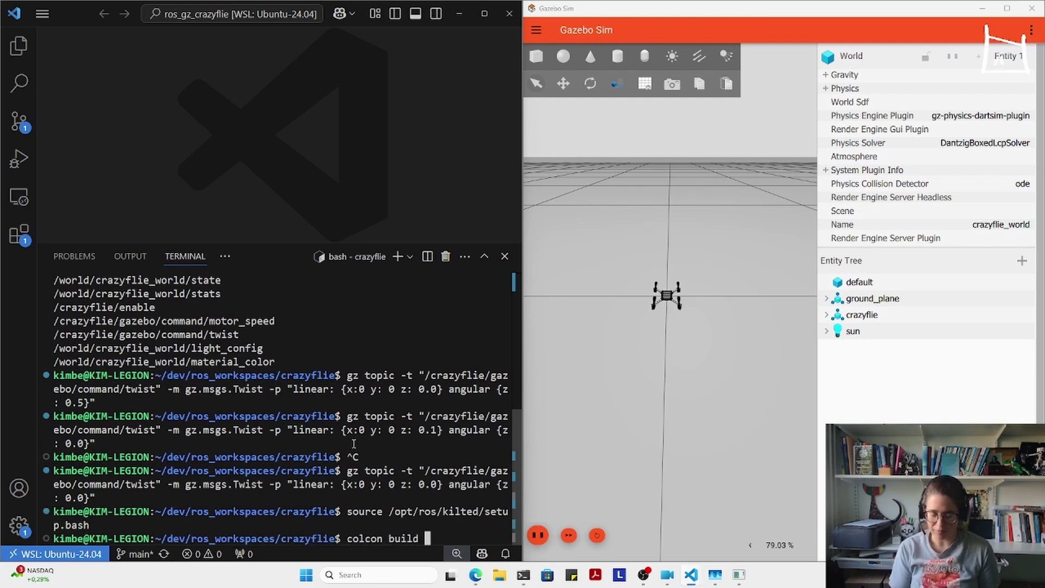
key("BackSpace")
key("BackSpace")
key("BackSpace")
key("BackSpace")
key("BackSpace")
key("BackSpace")
key("BackSpace")
key("BackSpace")
key("BackSpace")
key("BackSpace")
key("BackSpace")
key("BackSpace")
key("BackSpace")
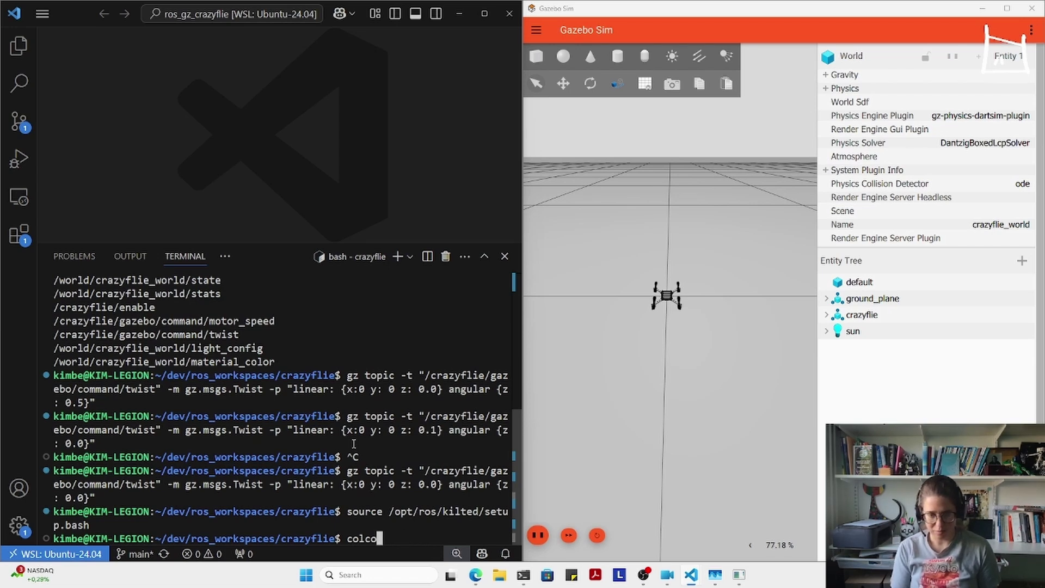
key("ctrl+r")
type("colc")
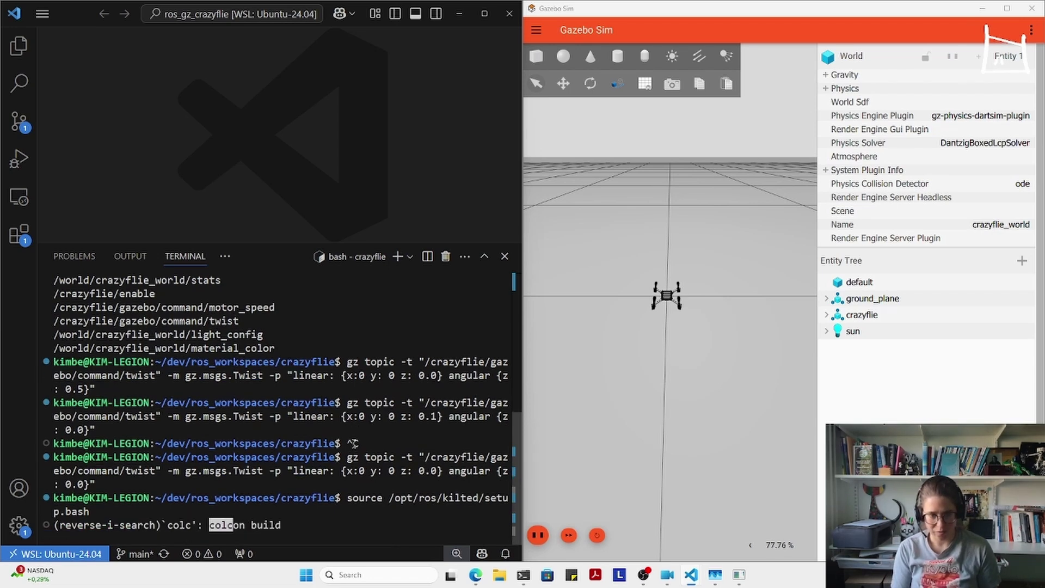
type("on buil")
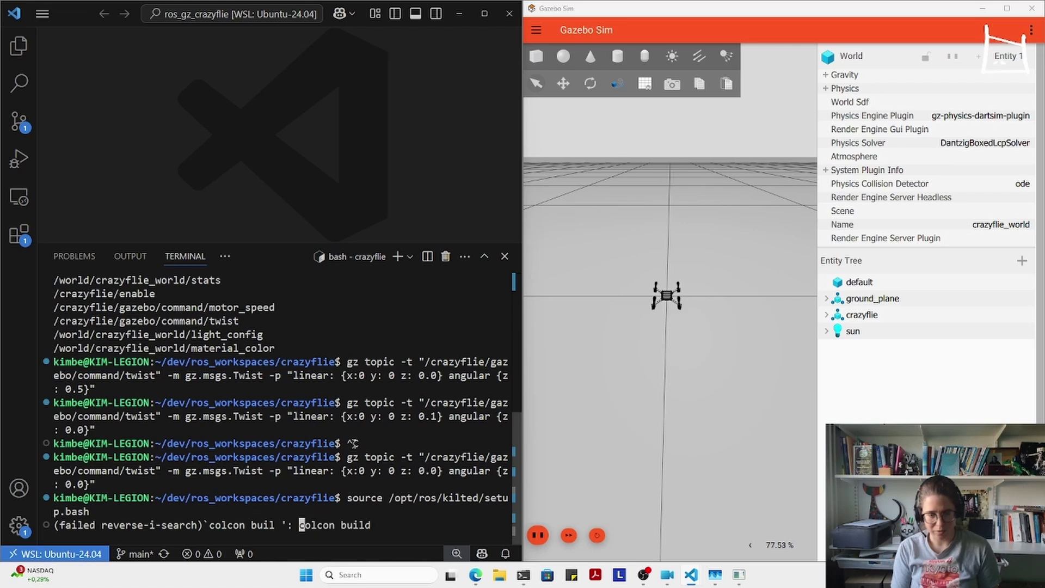
key("BackSpace")
type("d --")
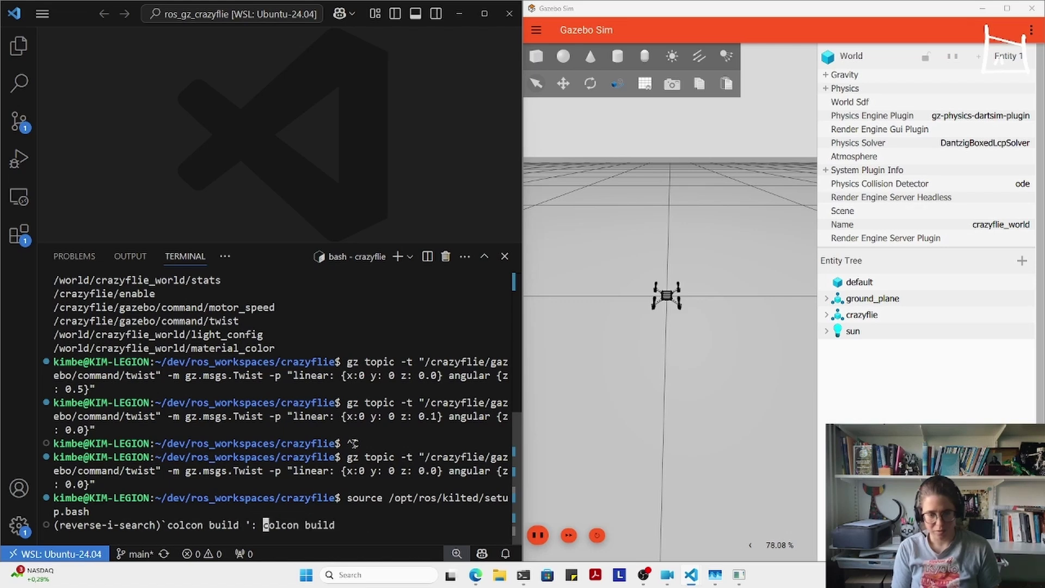
key("BackSpace")
key("BackSpace")
key("BackSpace")
key("BackSpace")
key("BackSpace")
key("BackSpace")
key("BackSpace")
key("BackSpace")
key("BackSpace")
key("BackSpace")
key("BackSpace")
key("BackSpace")
key("BackSpace")
key("BackSpace")
key("BackSpace")
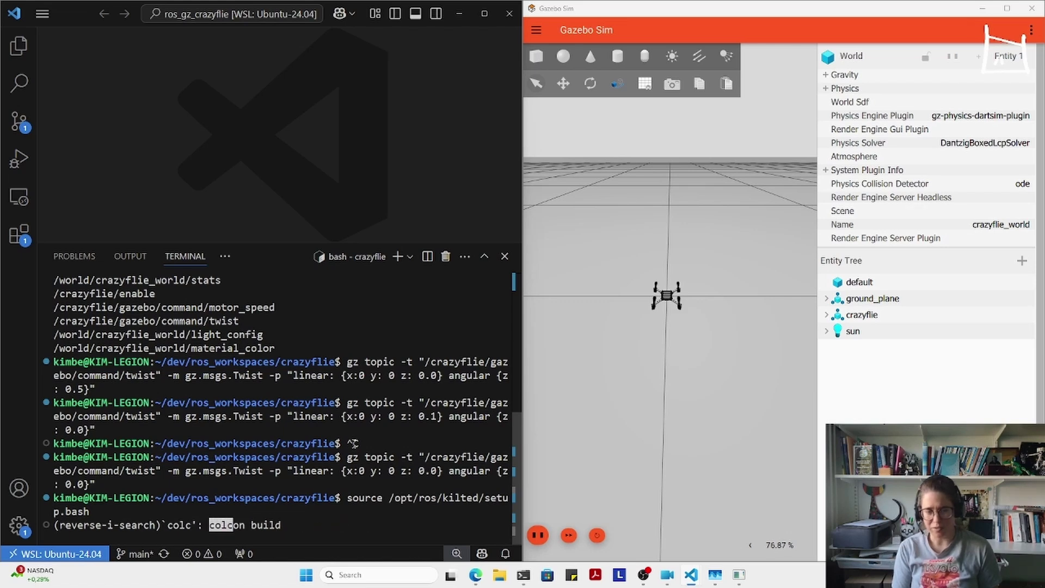
key("ctrl+c")
key("ctrl+c")
key("ctrl+c")
key("ctrl+c")
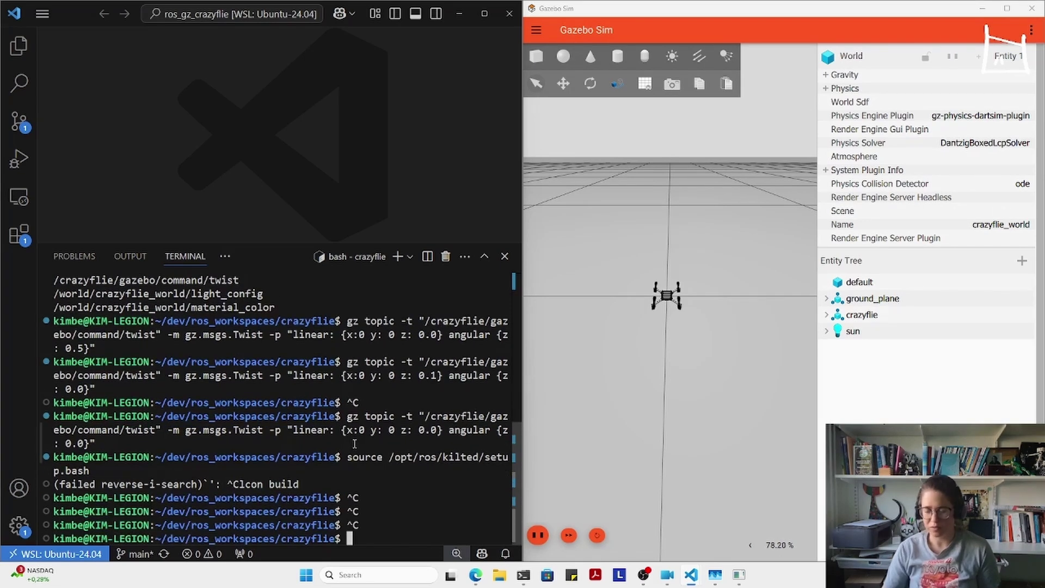
- Re-source the ROS 2 kilted setup and run 'colcon build' at the workspace root
key("Up")
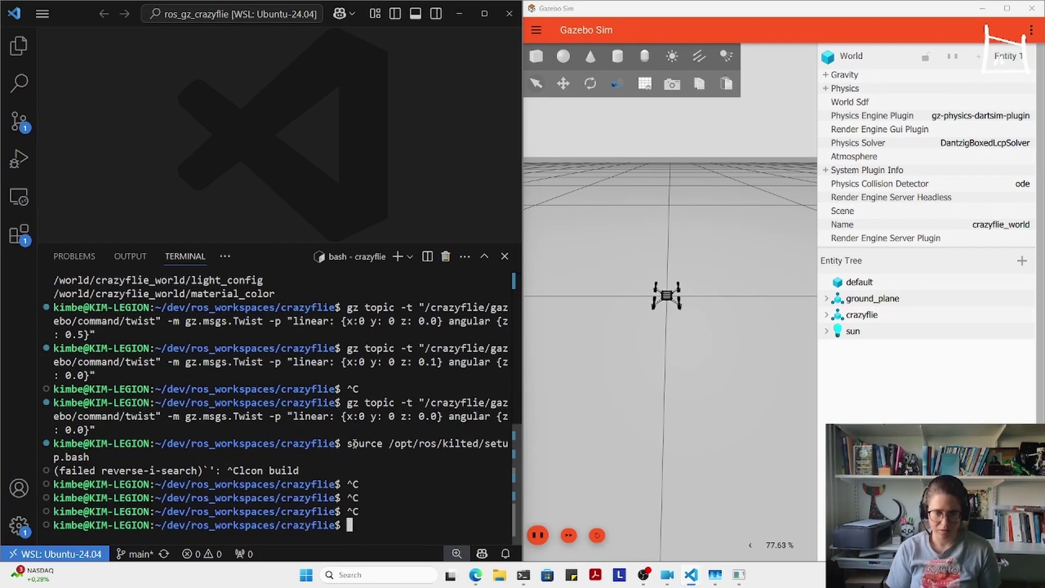
scroll(354, 443, "down", 1)
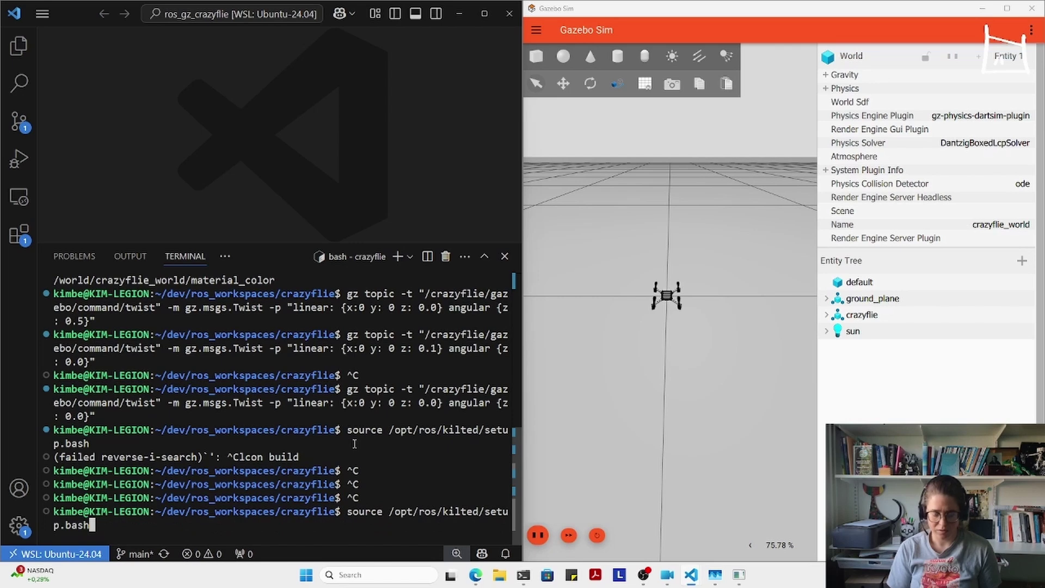
key("Return")
type("colconb")
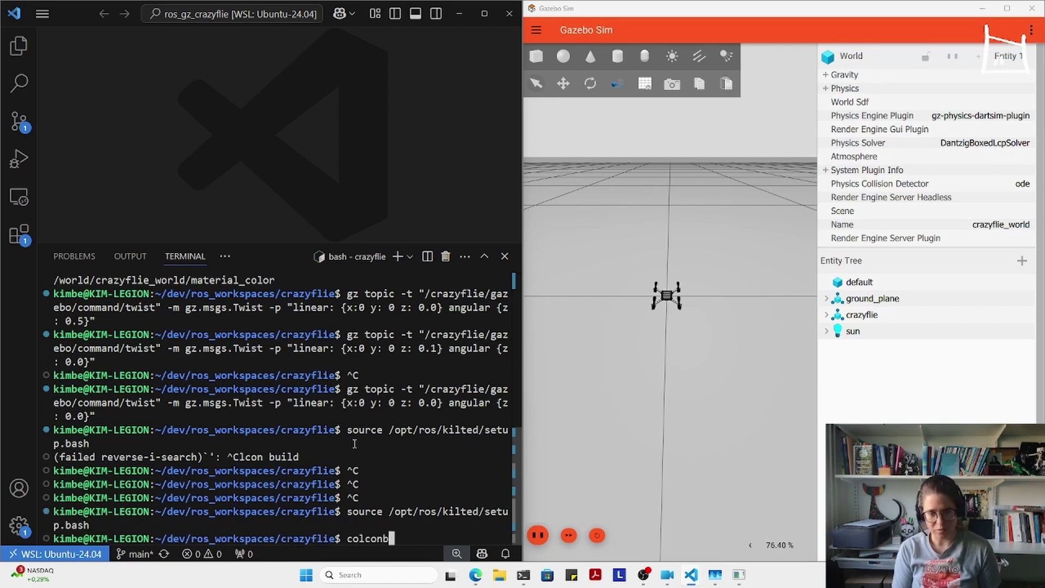
key("BackSpace")
type("build")
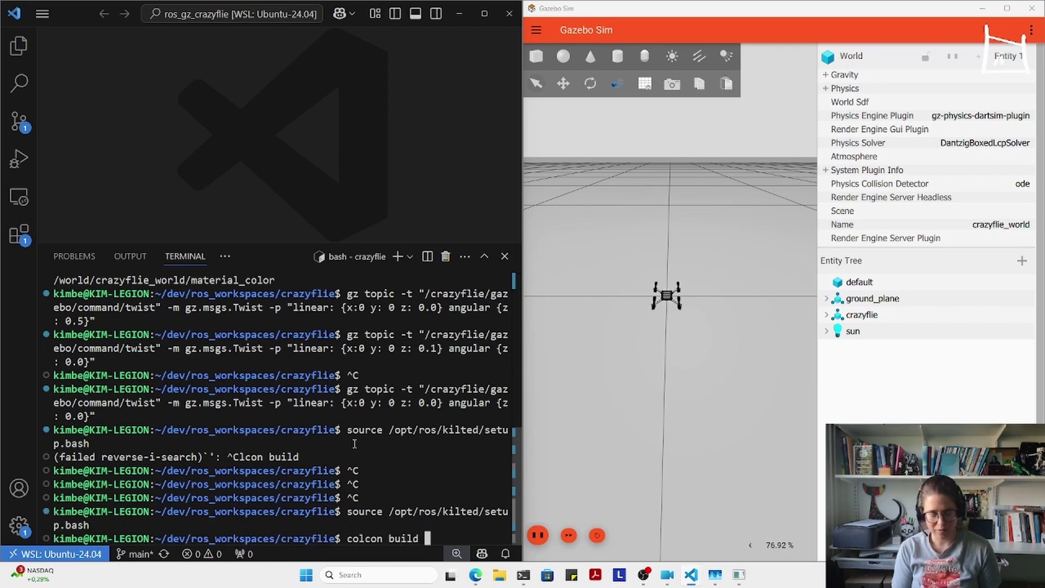
key("Return")
- Print the 'colcon build -h' help and highlight its --symlink-install option, then return to the prompt
key("Tab")
type("-")
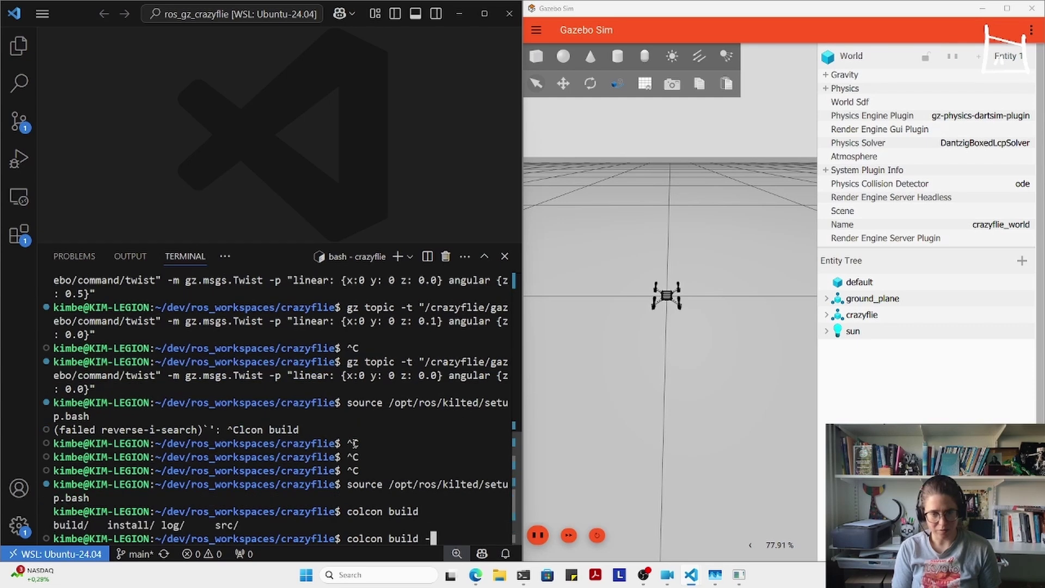
type("h")
key("Return")
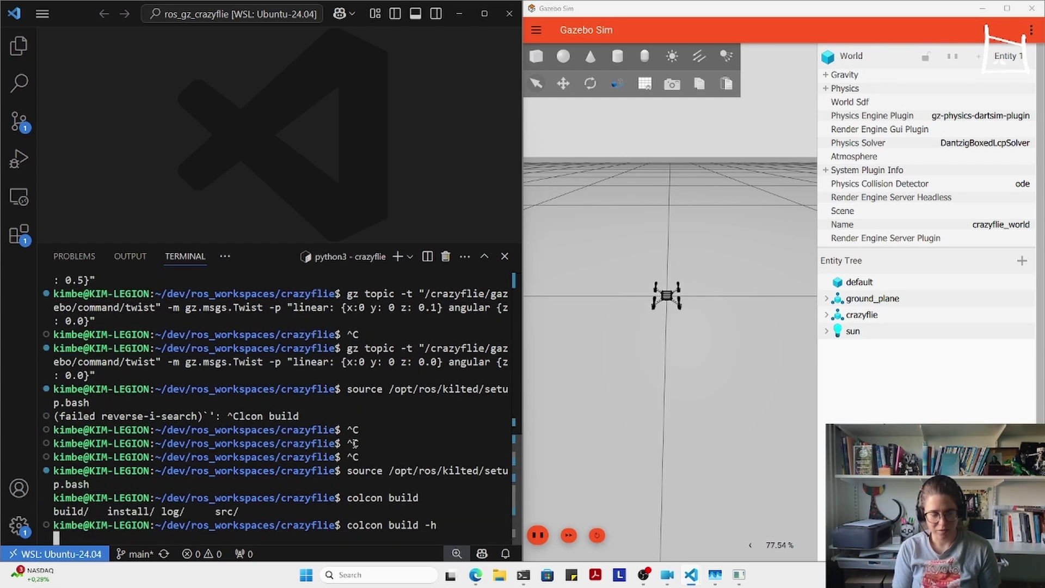
scroll(356, 440, "up", 10)
scroll(172, 426, "up", 15)
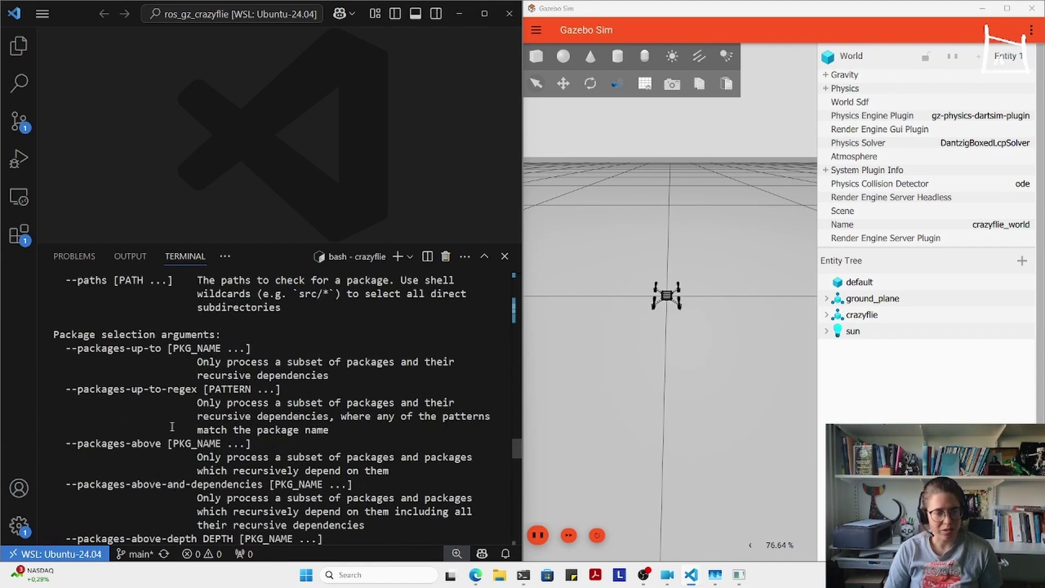
scroll(172, 431, "up", 9)
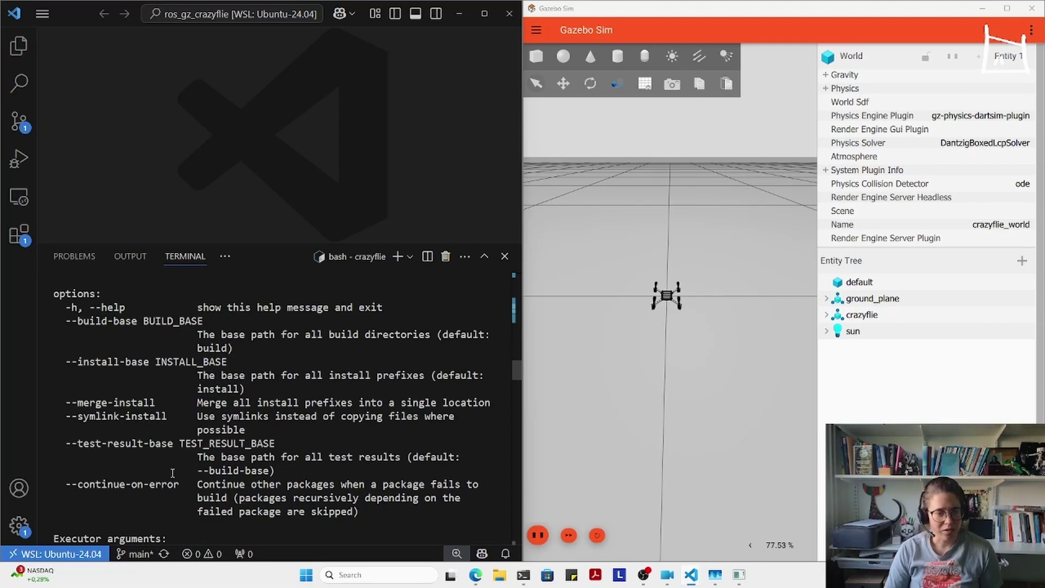
left_click_drag(169, 417, 63, 418)
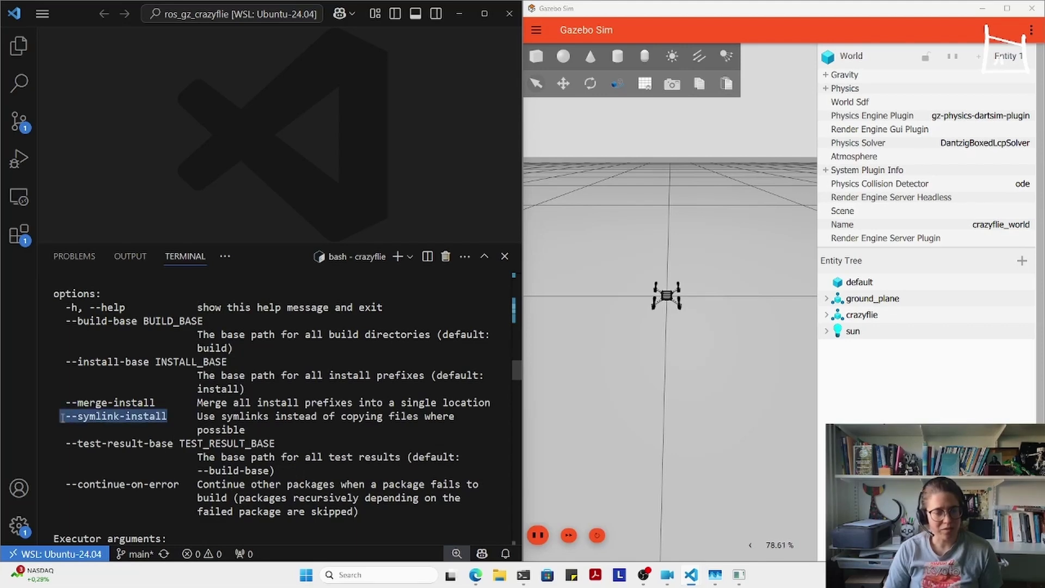
left_click(214, 375)
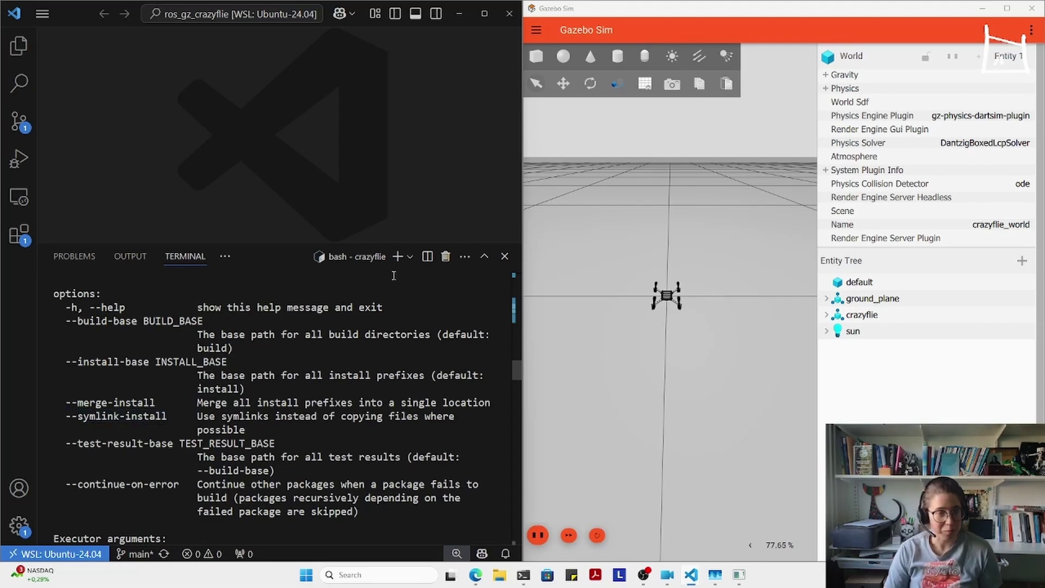
scroll(388, 278, "up", 1)
scroll(383, 381, "down", 20)
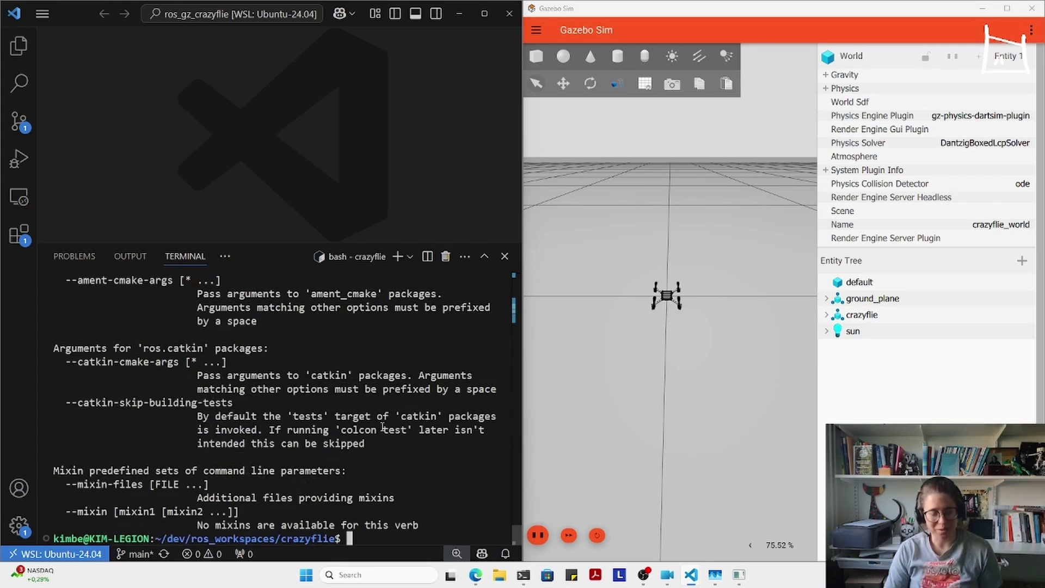
type("ros2")
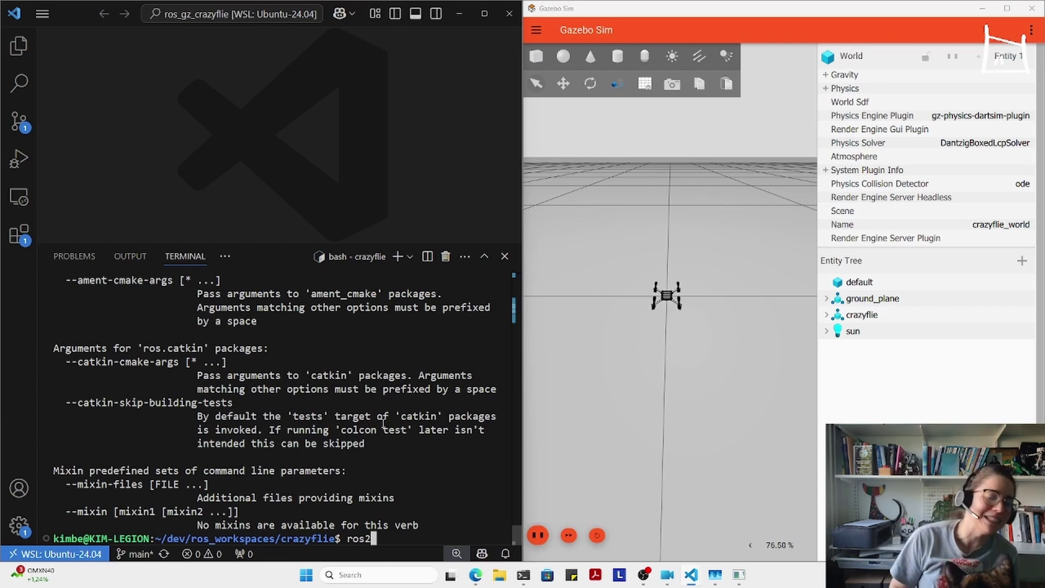
- Run 'colcon build --symlink-install', building all 3 packages
key("BackSpace")
key("BackSpace")
key("BackSpace")
type("colcon ")
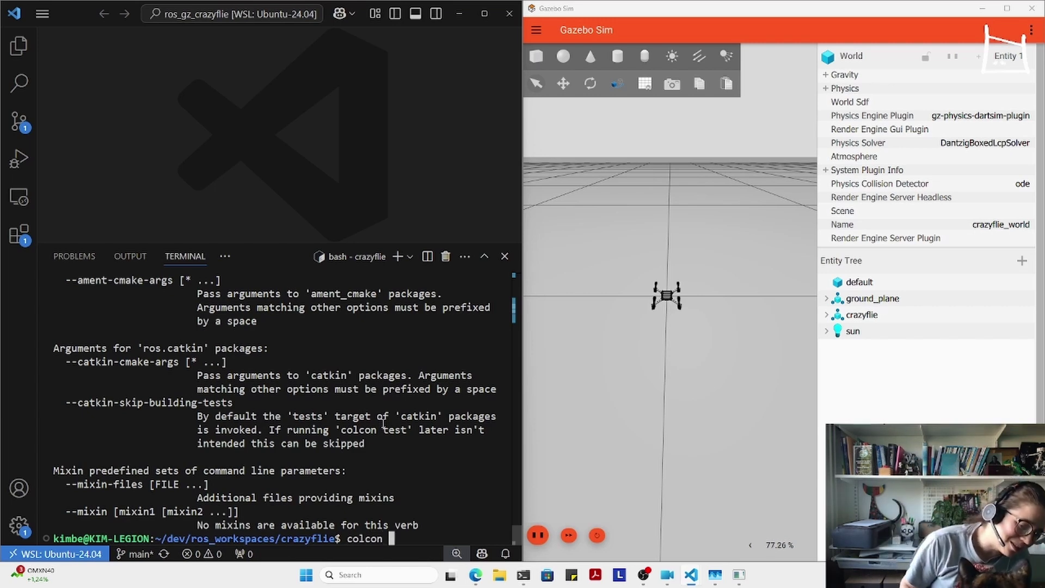
type("build")
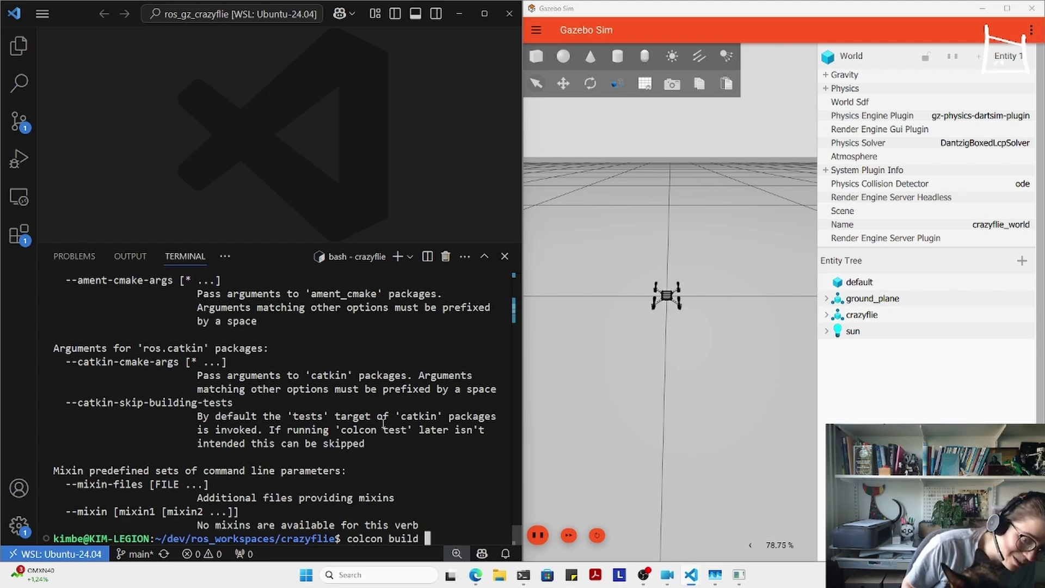
key("ctrl+v")
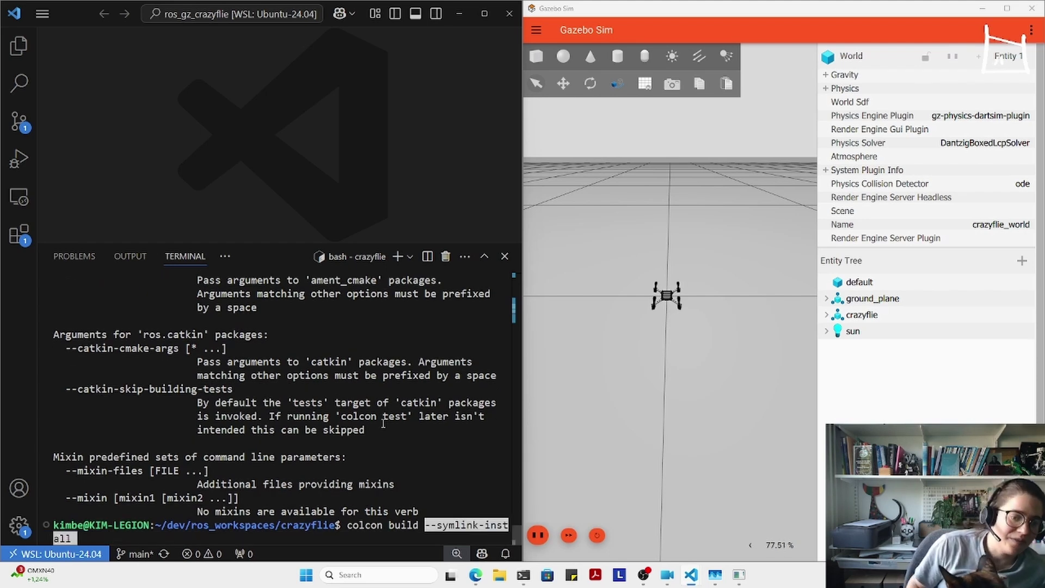
key("Return")
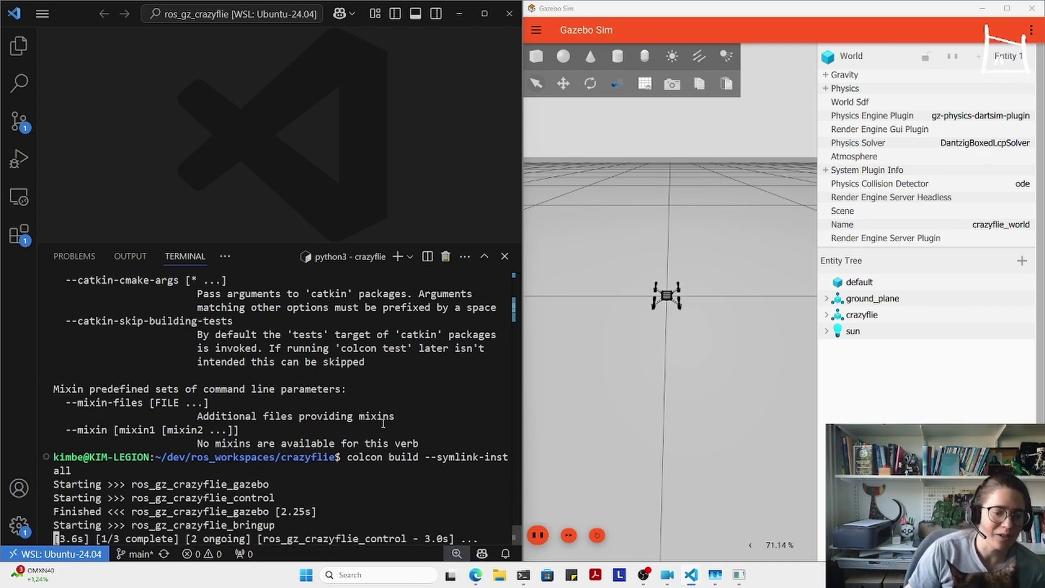
- Show the Explorer and collapse the ros_gz_crazyflie_bringup and inner ros_gz_crazyflie_control folders
left_click(19, 46)
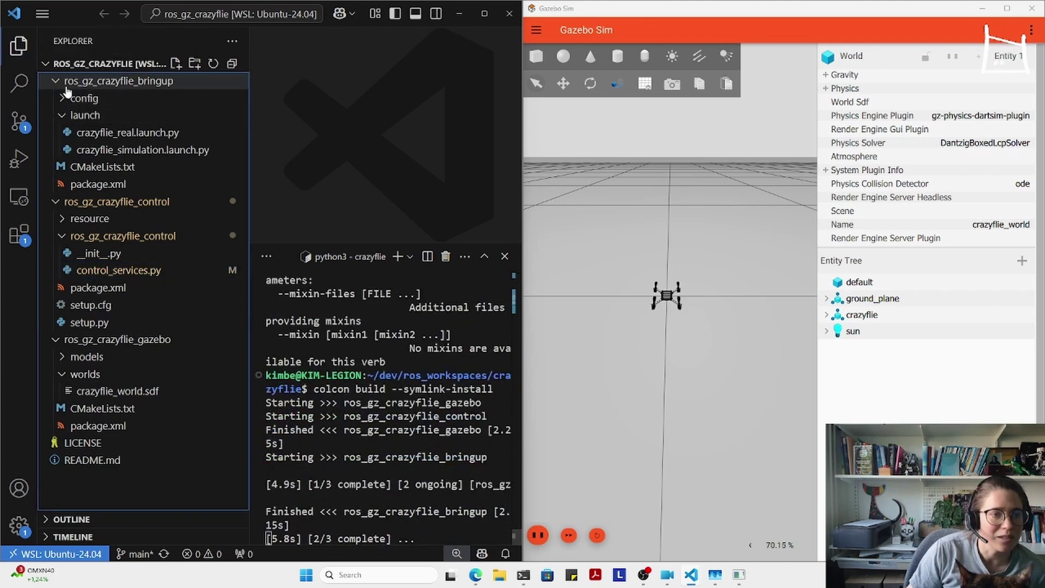
left_click(66, 85)
left_click(66, 134)
- Open ros_gz_crazyflie_control/control_services.py and enlarge the code area by narrowing the file tree and terminal
left_click(66, 135)
left_click(123, 168)
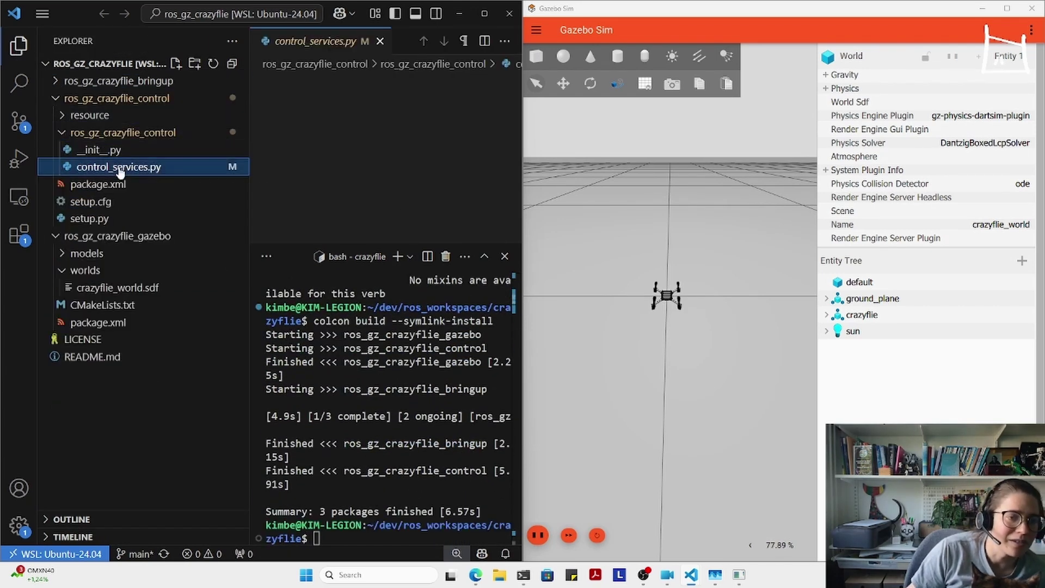
left_click_drag(355, 244, 356, 419)
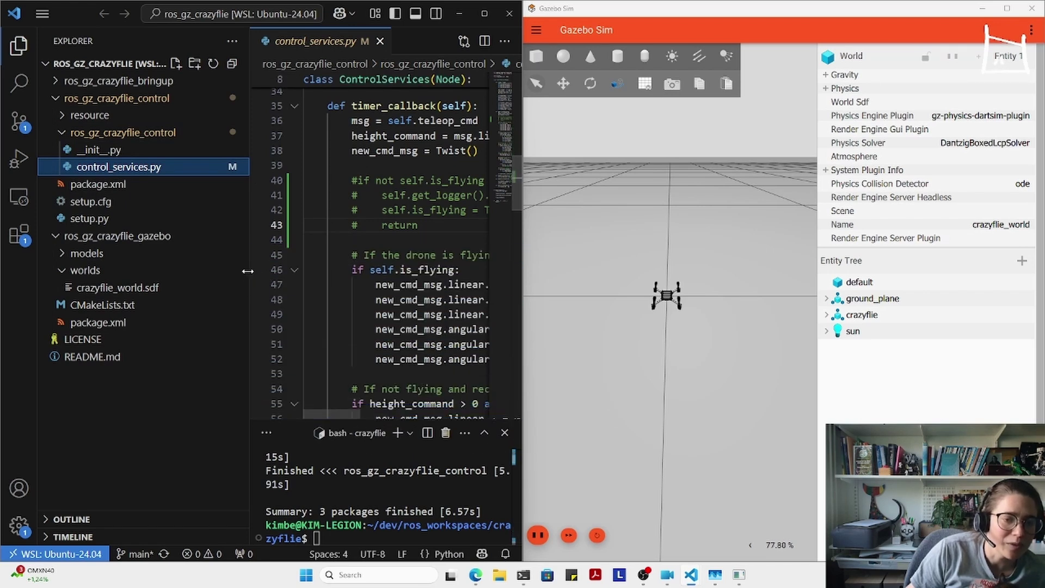
left_click_drag(249, 273, 180, 271)
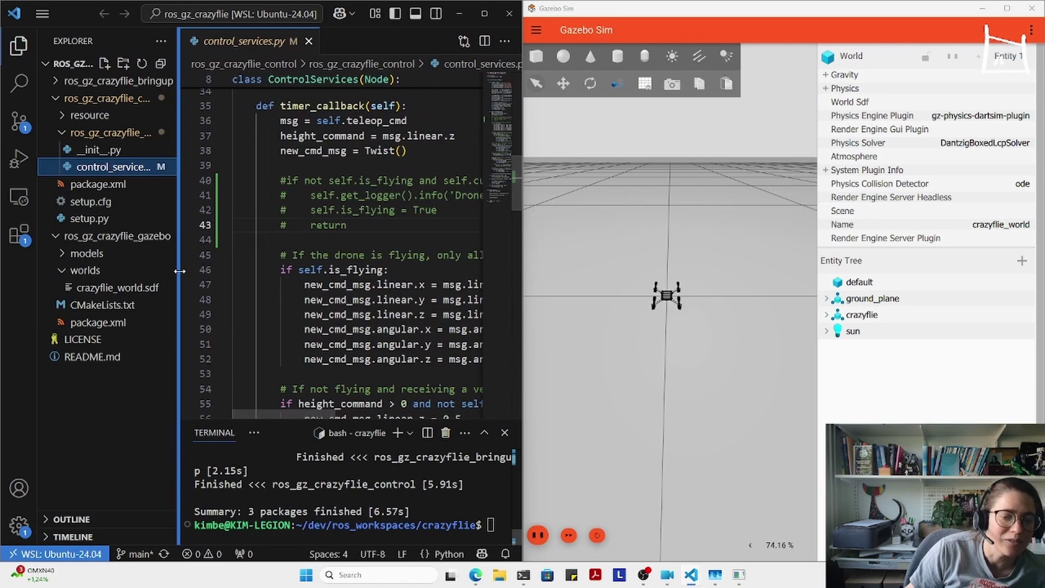
- Review the declare_parameter lines: hover_height 0.5, robot_prefix /crazyflie, /cmd_vel, max_ang_z_rate 0.4
scroll(349, 344, "up", 10)
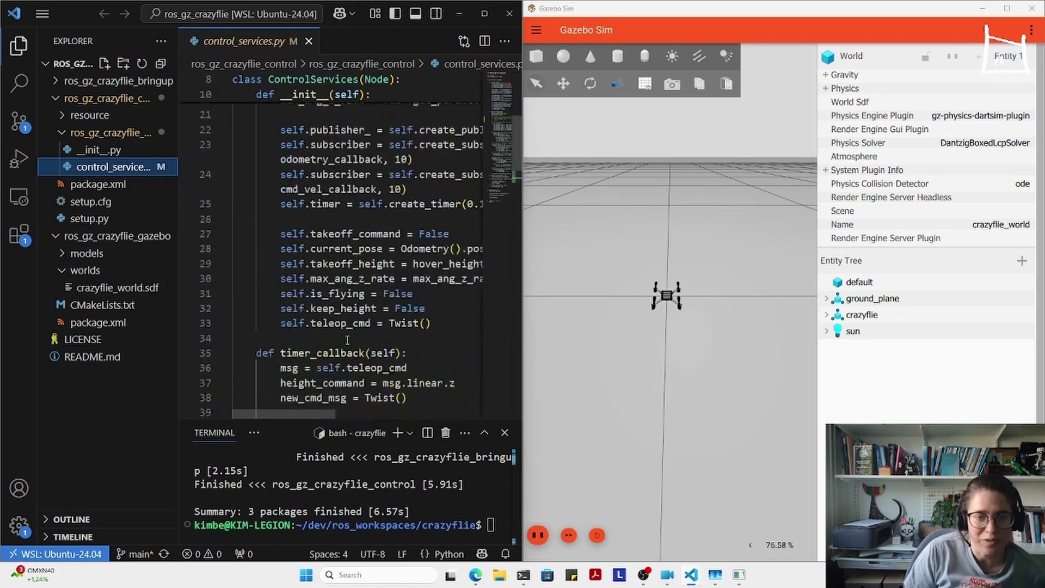
left_click(402, 278)
scroll(360, 349, "down", 10)
scroll(359, 348, "up", 10)
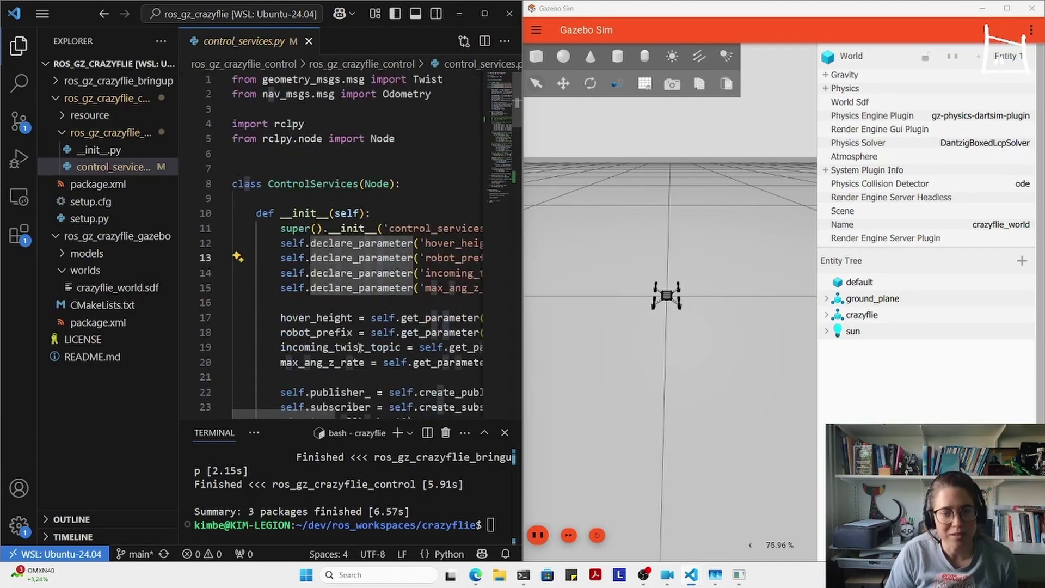
left_click_drag(302, 413, 371, 411)
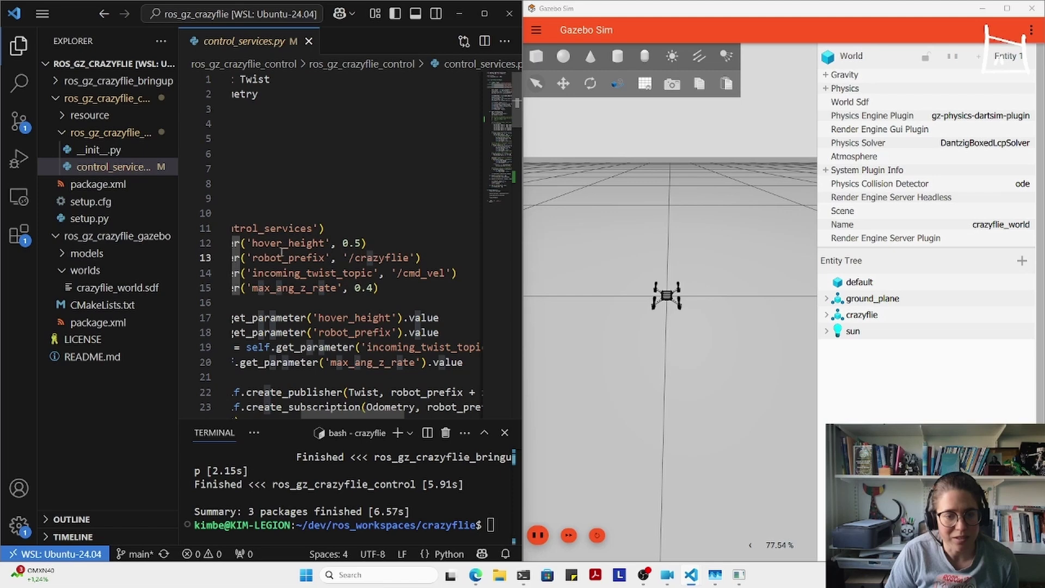
scroll(316, 291, "down", 1)
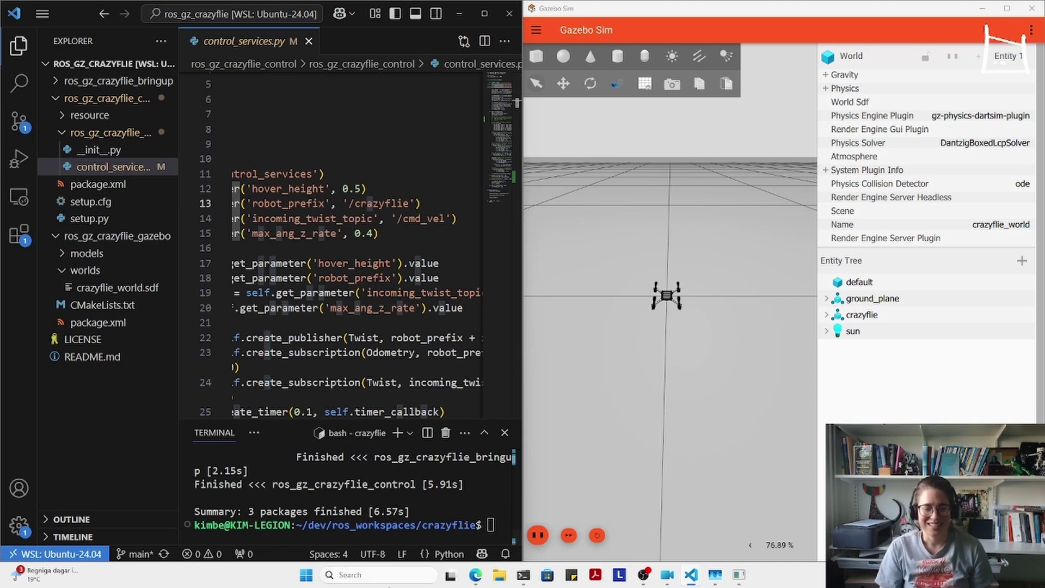
left_click(403, 503)
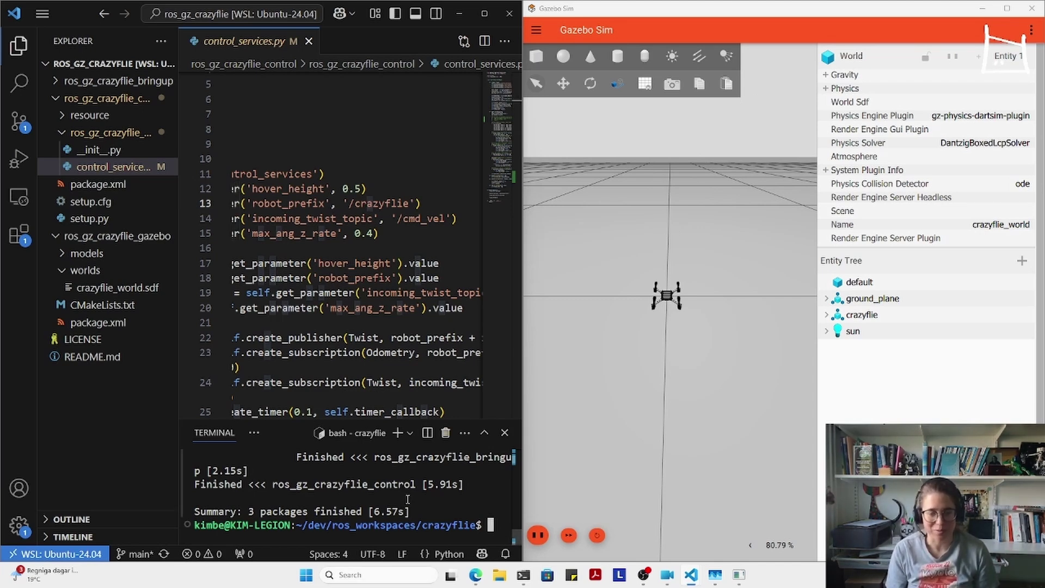
left_click(19, 45)
- Recall 'ros2 launch ros_gz_crazyflie_bringup crazyflie_simulation.launch.py gazebo_launch:=False' at the terminal prompt
left_click(352, 511)
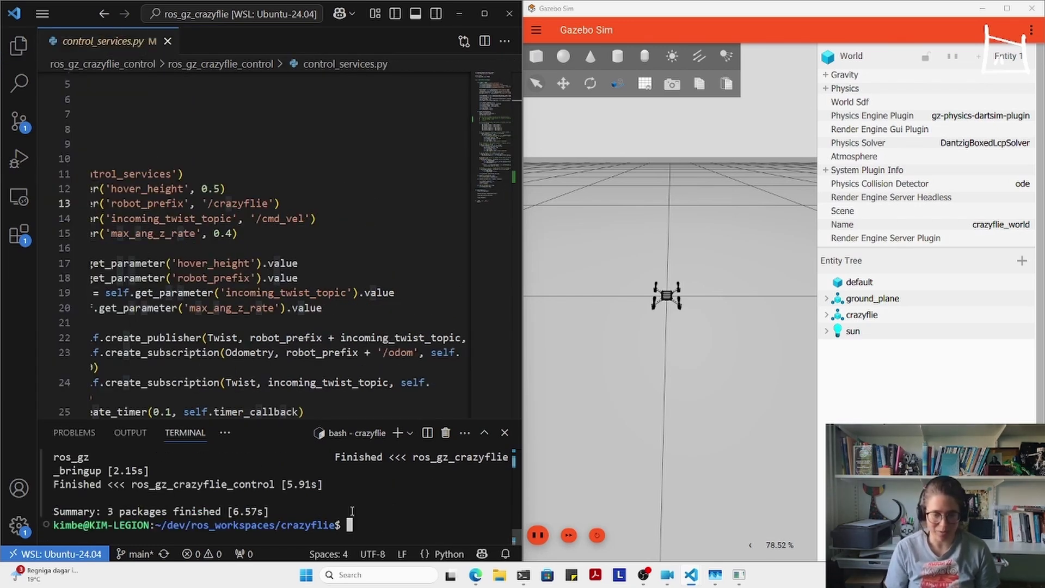
key("ctrl+r")
type("ros2 launch")
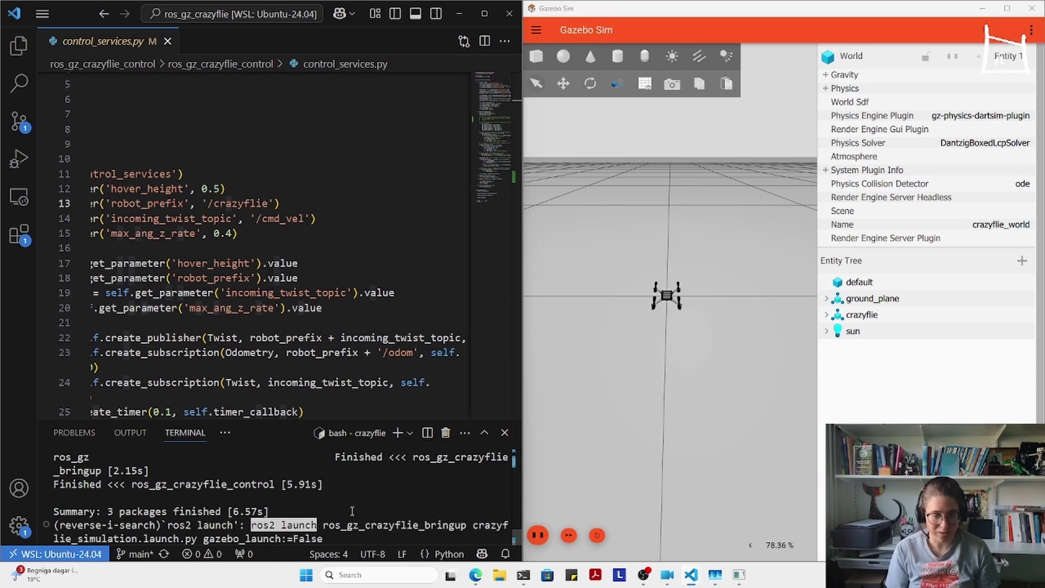
key("ctrl+g")
key("Up")
key("Up")
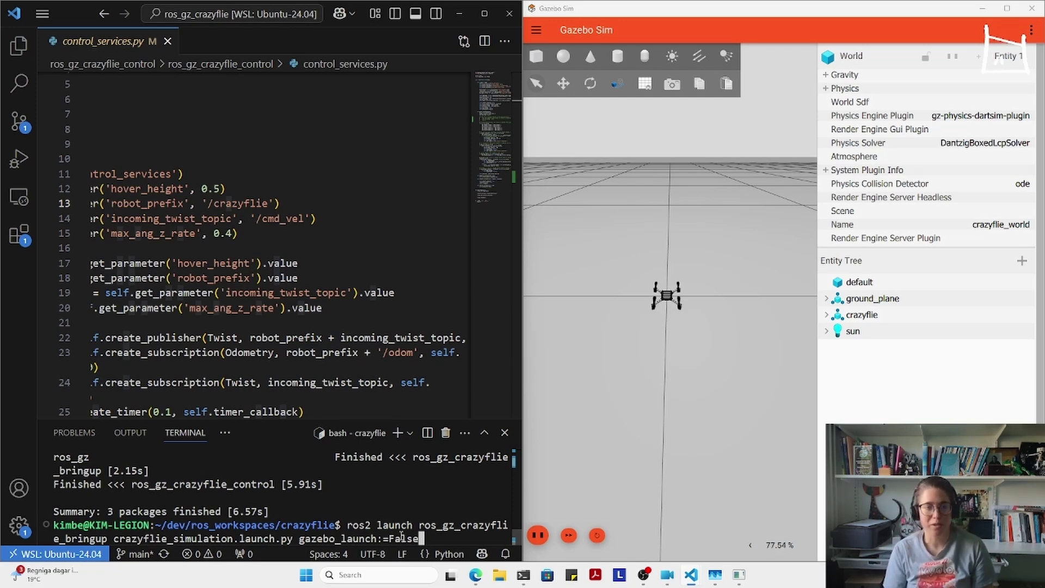
- Show the Explorer and expand ros_gz_crazyflie_bringup/launch to list its launch files
left_click(19, 45)
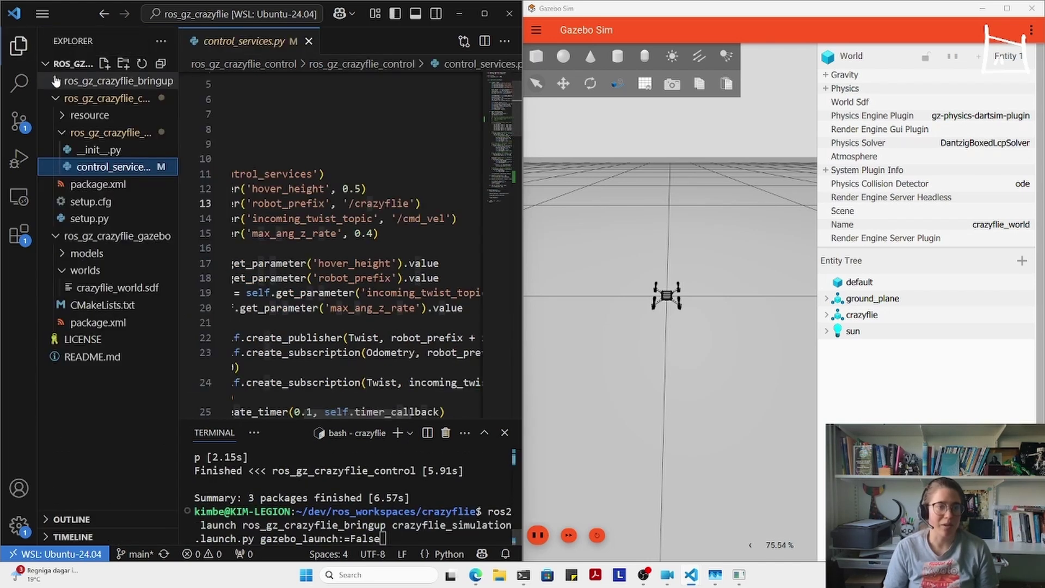
left_click(56, 80)
left_click(86, 114)
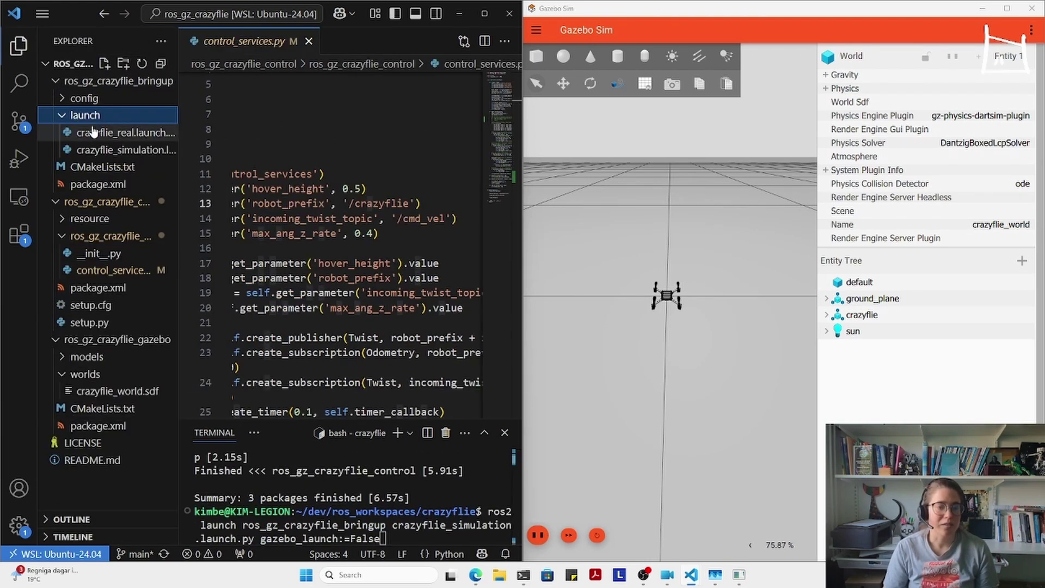
left_click(110, 151)
left_click(19, 45)
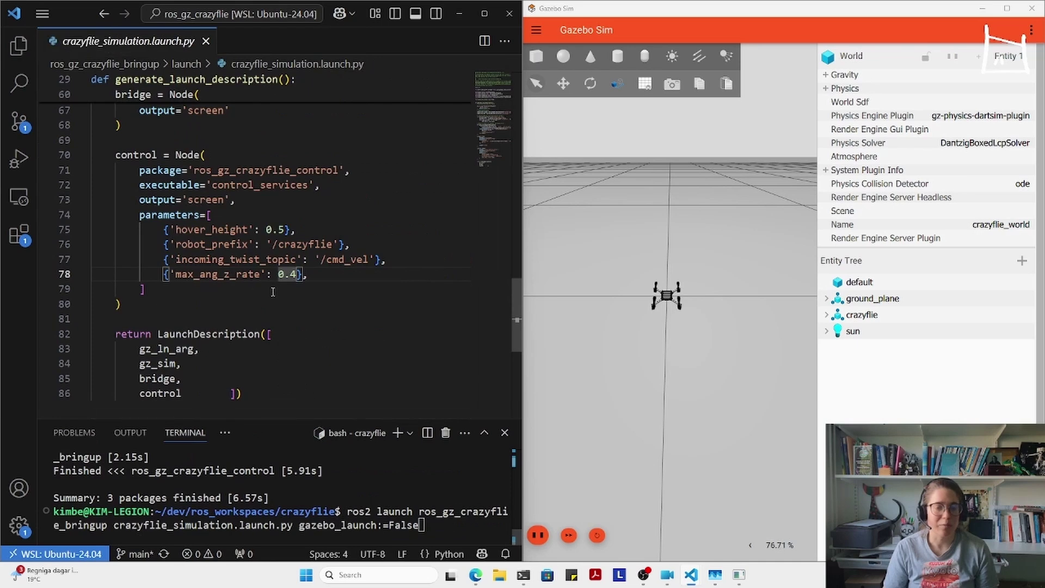
scroll(272, 291, "down", 2)
double_click(154, 281)
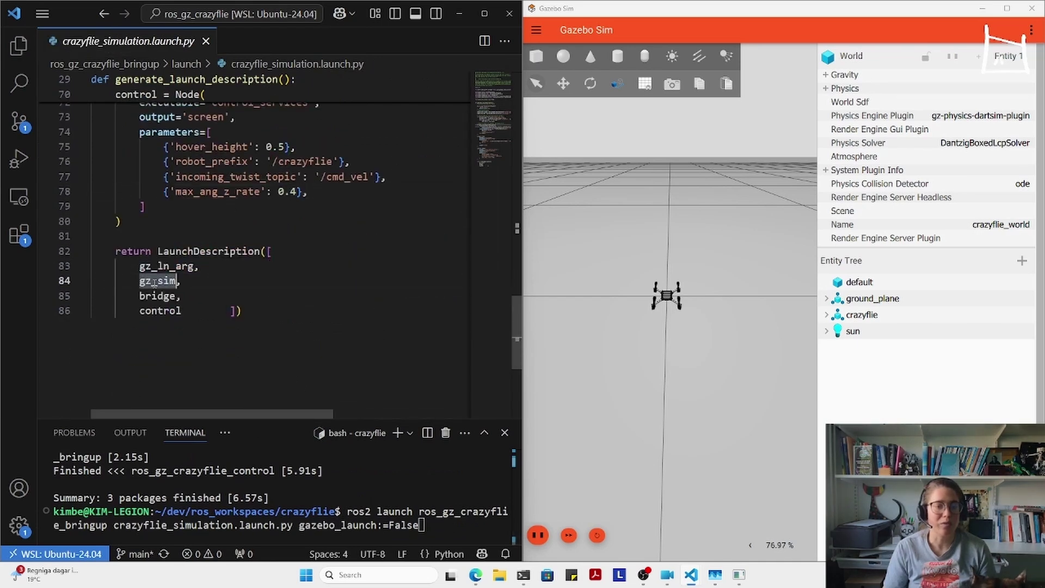
scroll(159, 283, "up", 3)
scroll(159, 283, "up", 6)
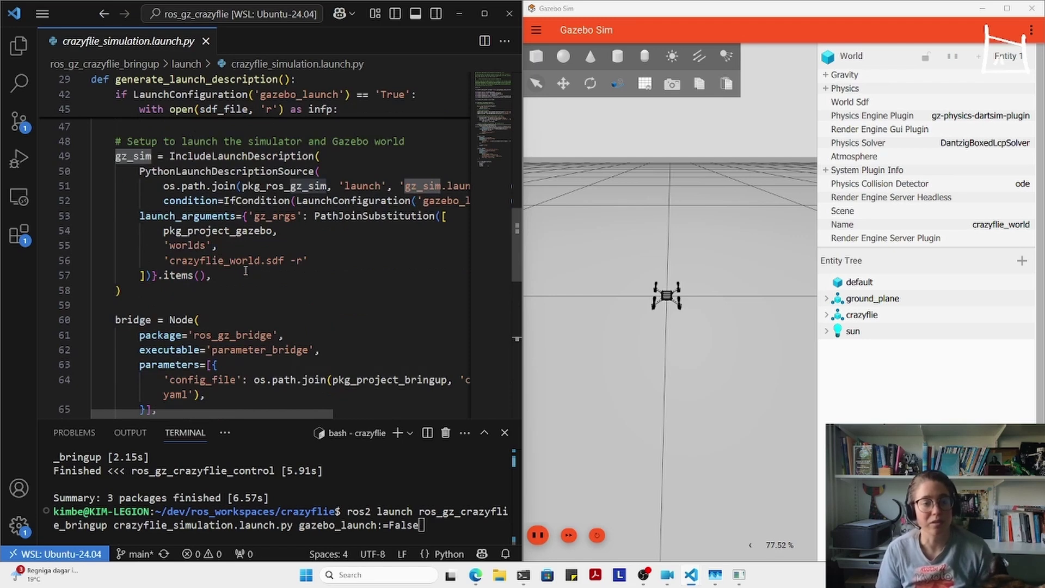
left_click_drag(245, 279, 45, 161)
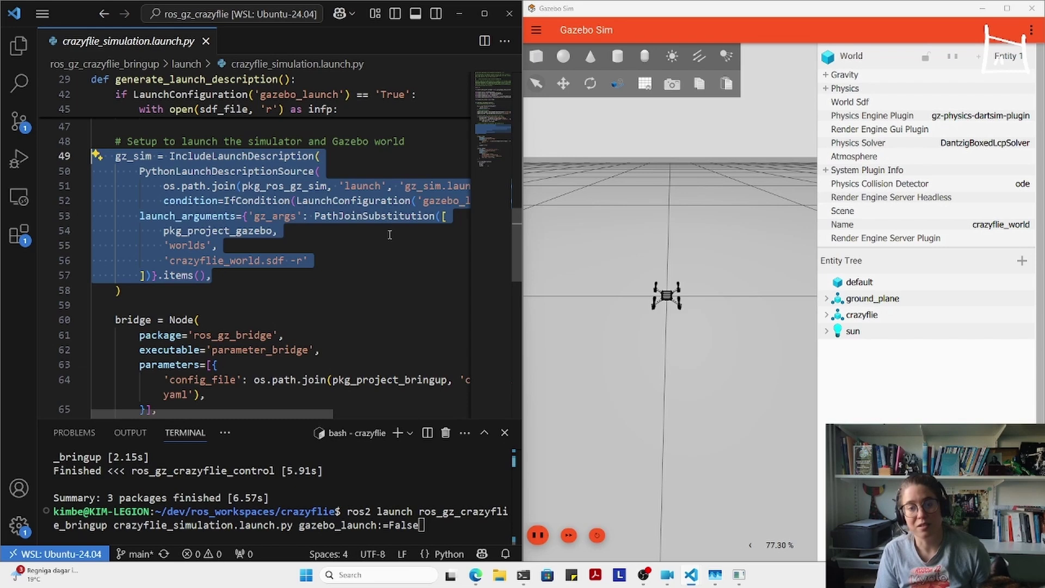
mouse_move(258, 412)
left_mouse_down()
mouse_move(328, 406)
mouse_move(249, 409)
left_mouse_up()
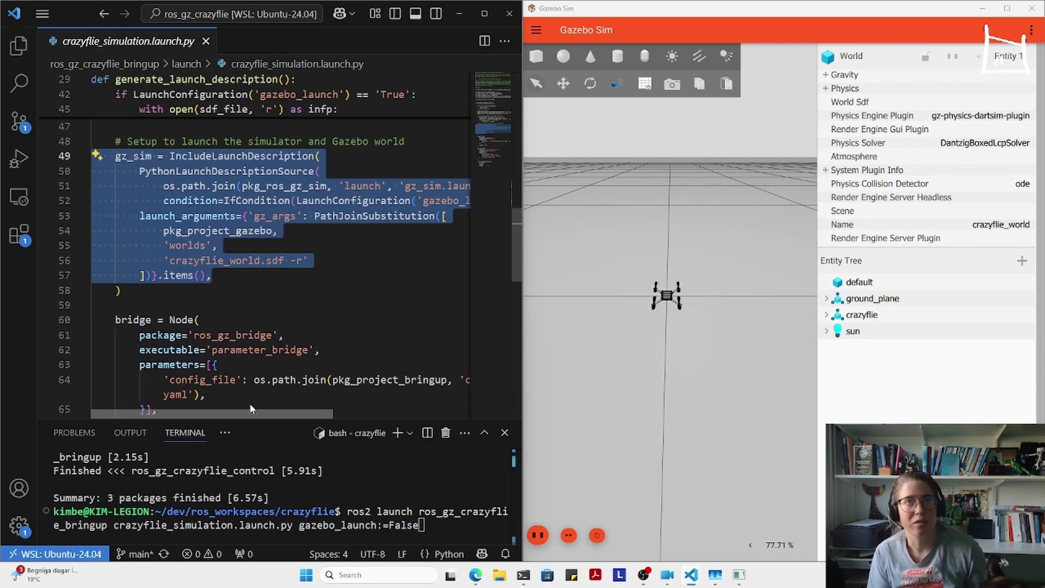
mouse_move(251, 409)
left_mouse_down()
mouse_move(313, 406)
mouse_move(256, 406)
left_mouse_up()
scroll(287, 313, "up", 2)
scroll(286, 313, "down", 2)
left_click(252, 216)
triple_click(226, 202)
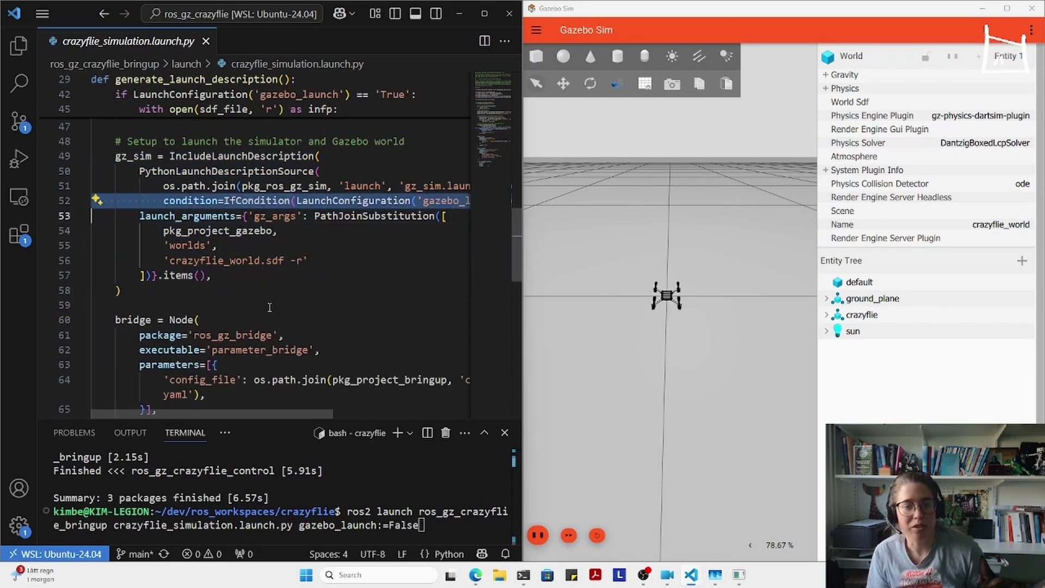
left_click_drag(292, 414, 242, 396)
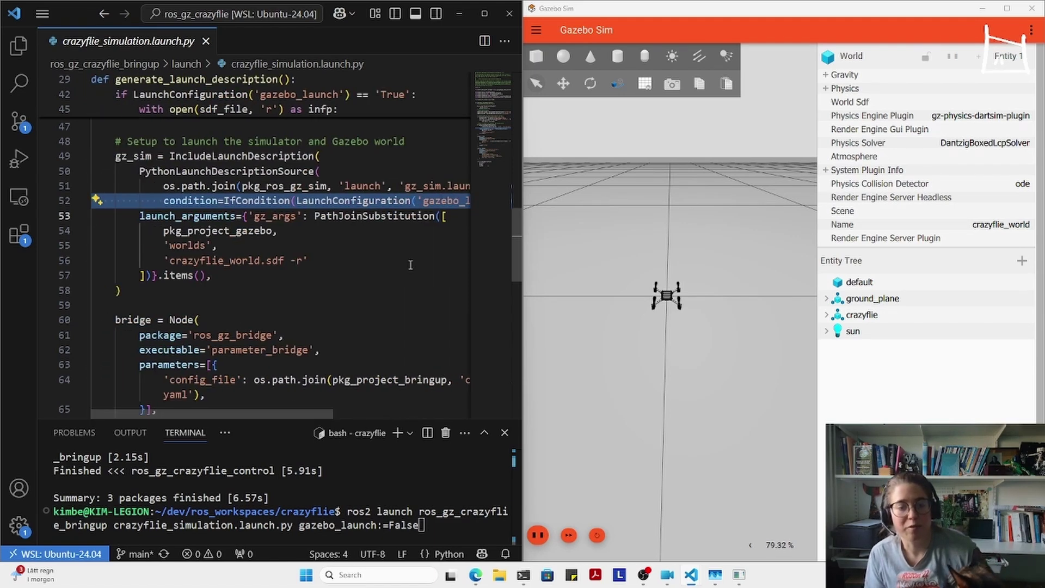
left_click(412, 200)
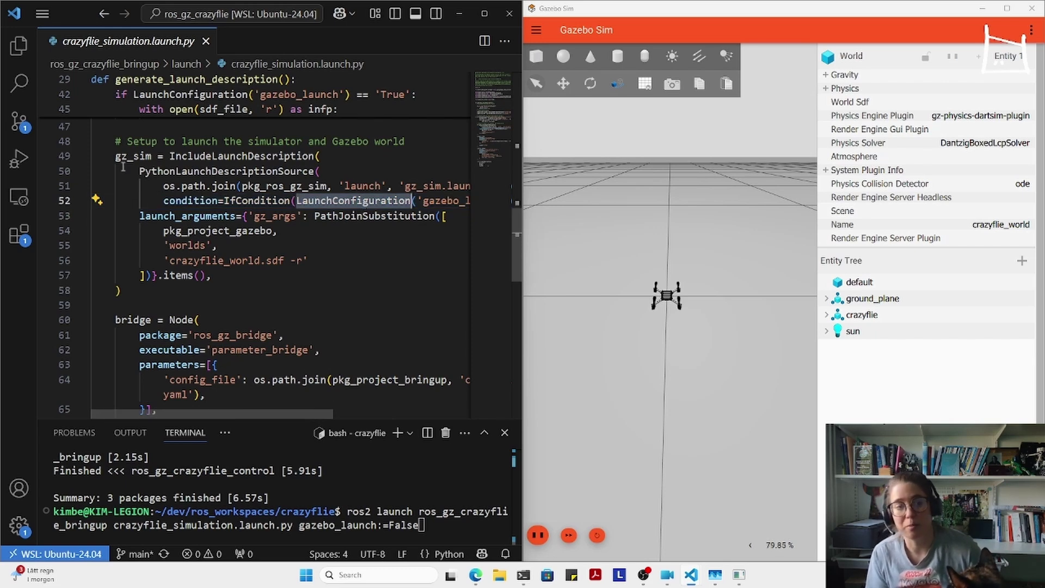
scroll(246, 224, "down", 8)
double_click(173, 294)
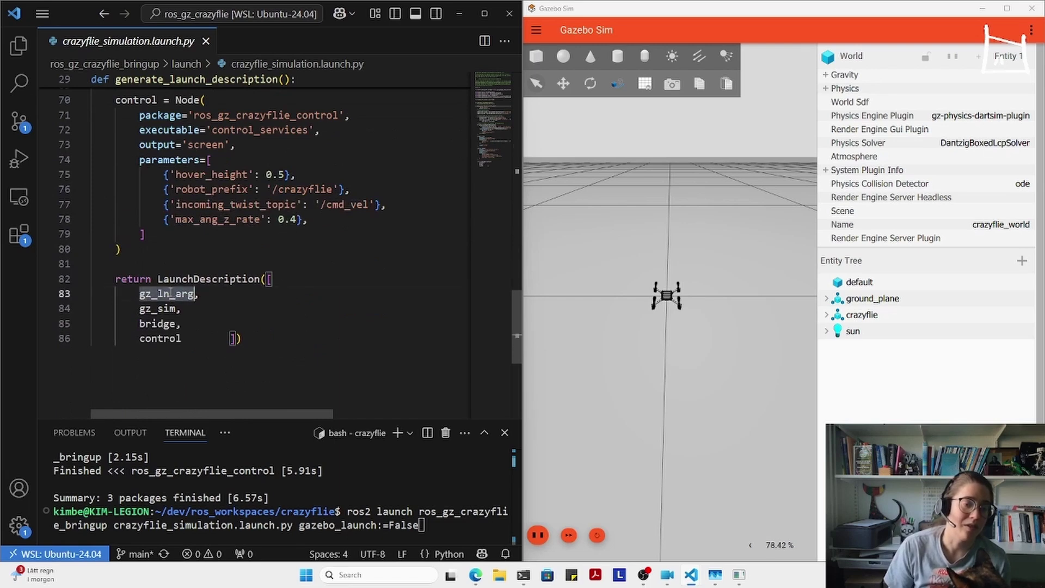
double_click(163, 324)
double_click(157, 338)
double_click(156, 309)
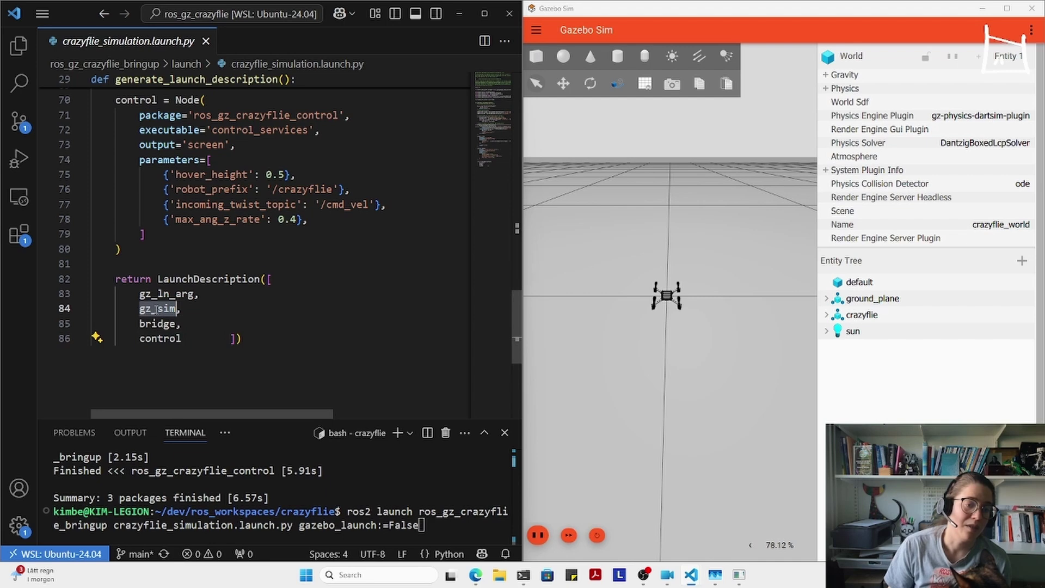
scroll(172, 318, "up", 2)
scroll(172, 318, "up", 3)
scroll(180, 348, "down", 2)
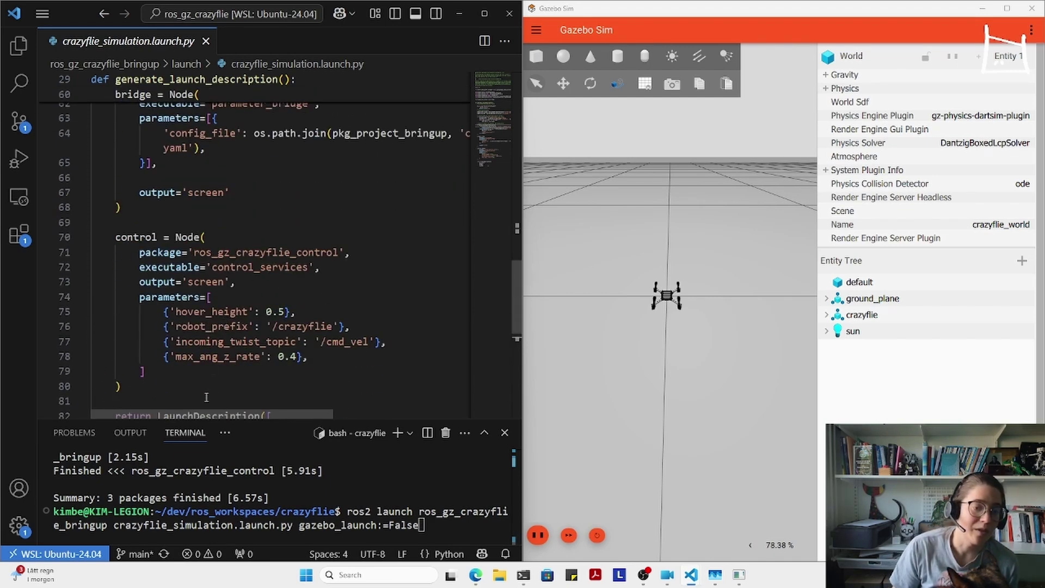
double_click(205, 341)
key("ctrl+minus")
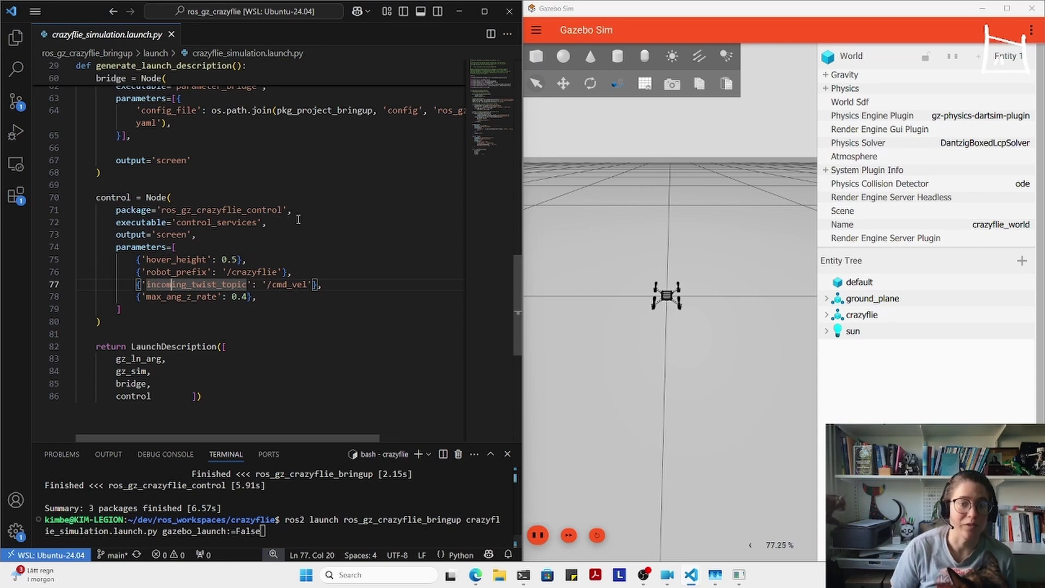
scroll(205, 343, "down", 3)
left_click(258, 471)
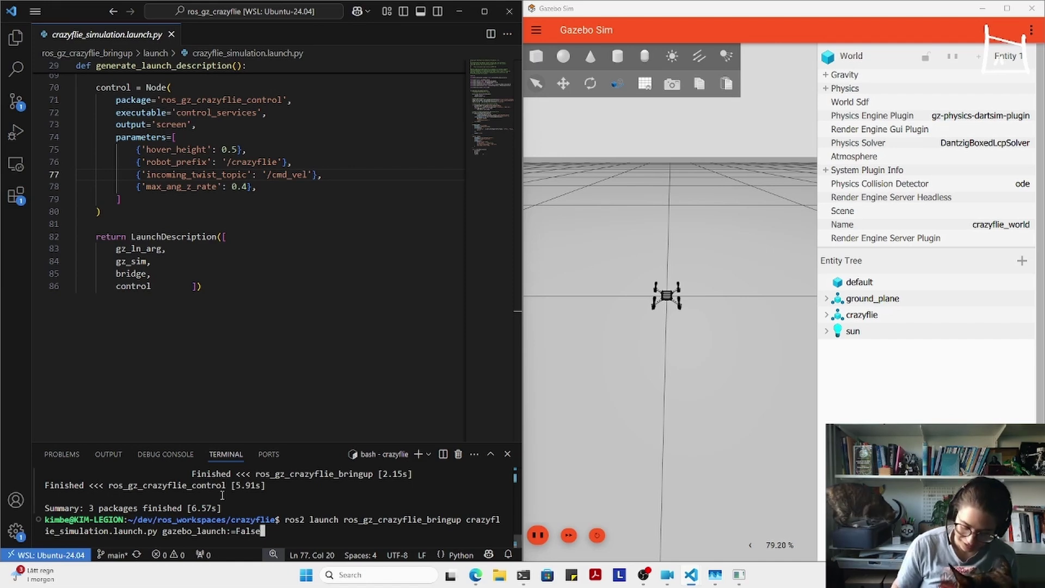
- Run the ros2 launch command and enlarge the terminal to read the package-not-found output
key("Return")
key("ctrl+equal")
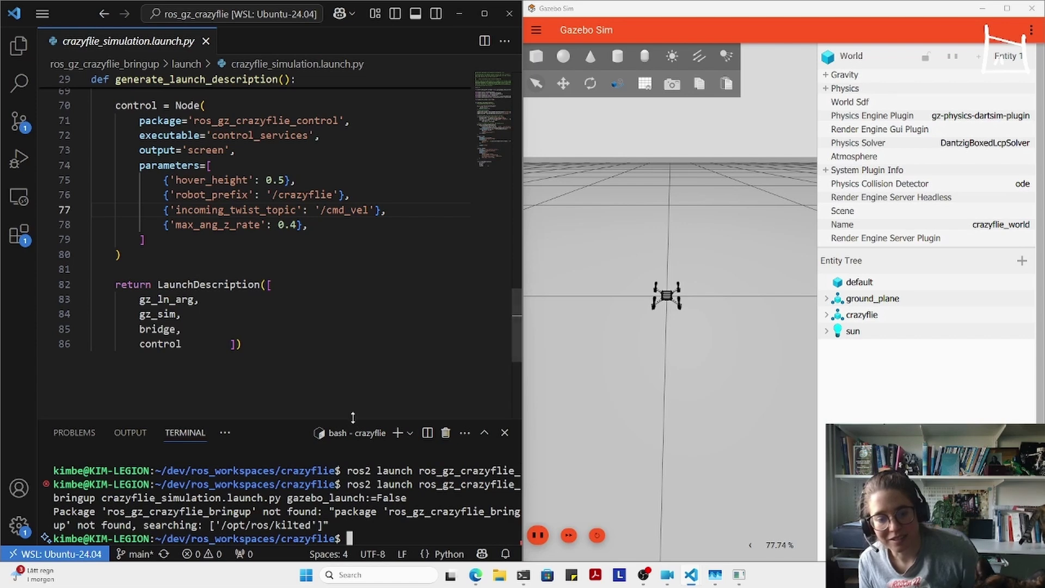
left_click_drag(352, 418, 360, 162)
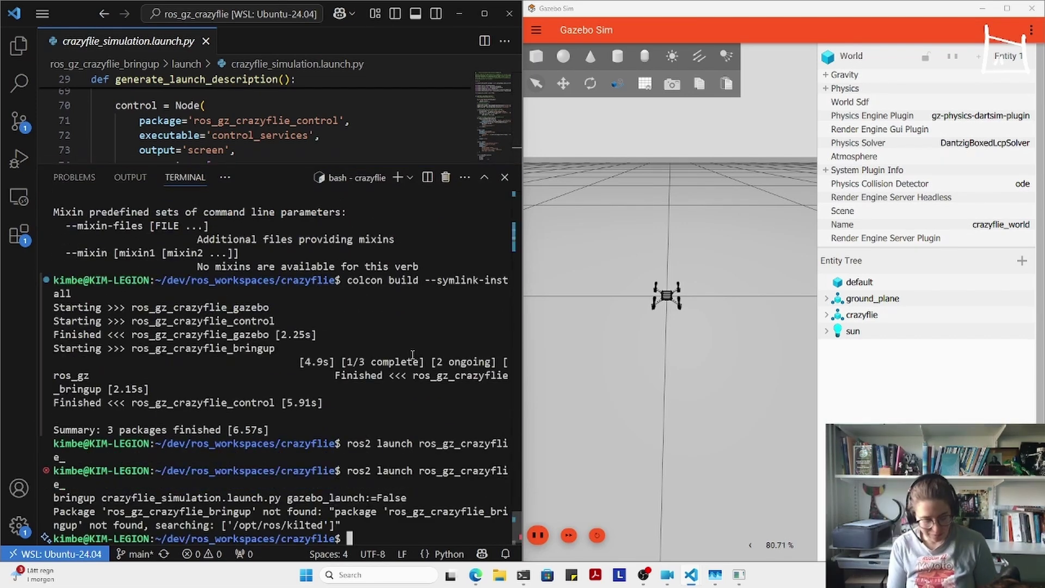
- Source the workspace's install/setup.bash and rerun the bringup launch without Gazebo
key("ctrl+r")
type("sour")
key("ctrl+r")
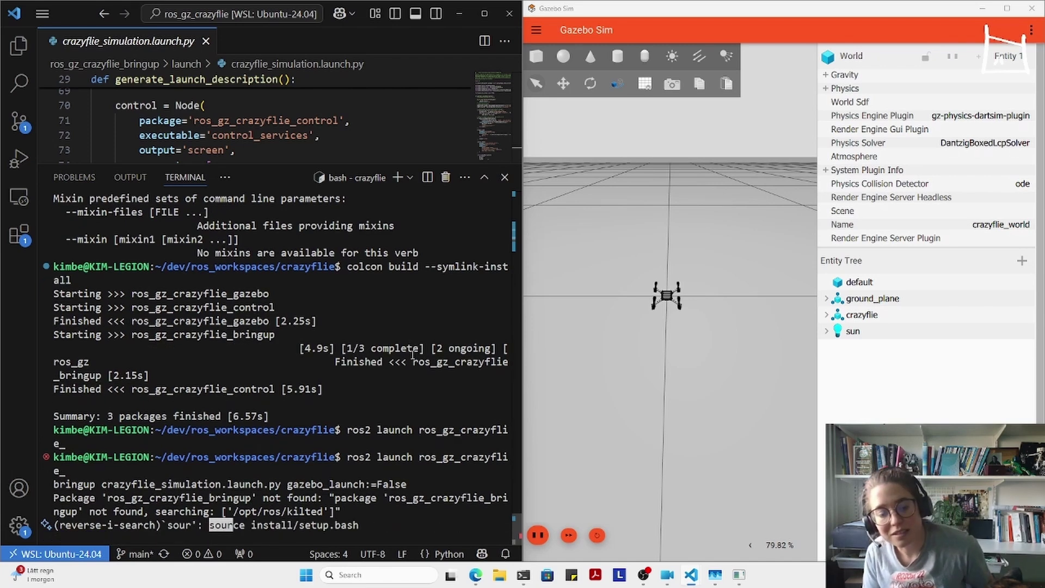
key("Return")
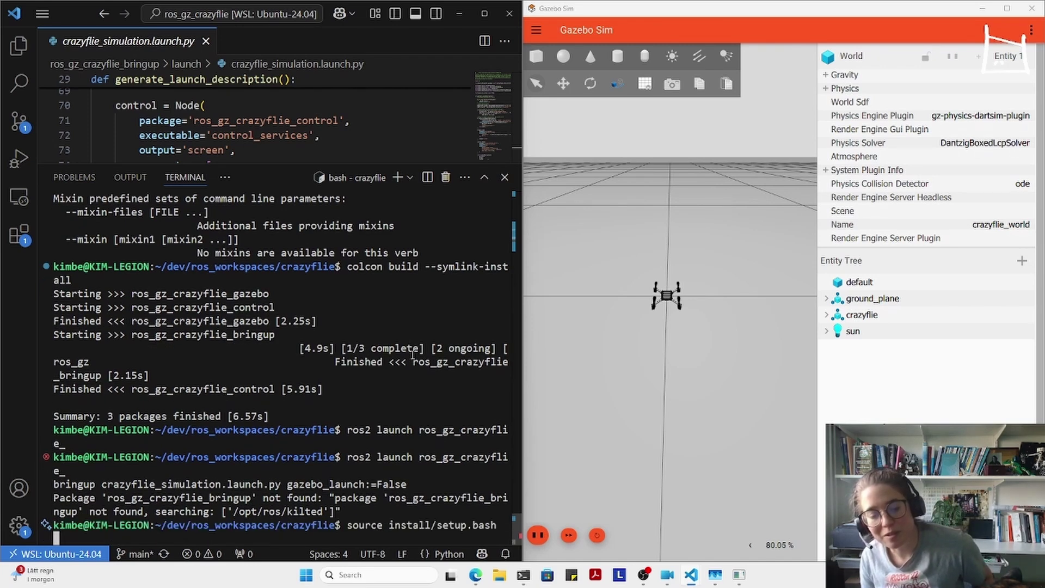
key("Up")
key("Up")
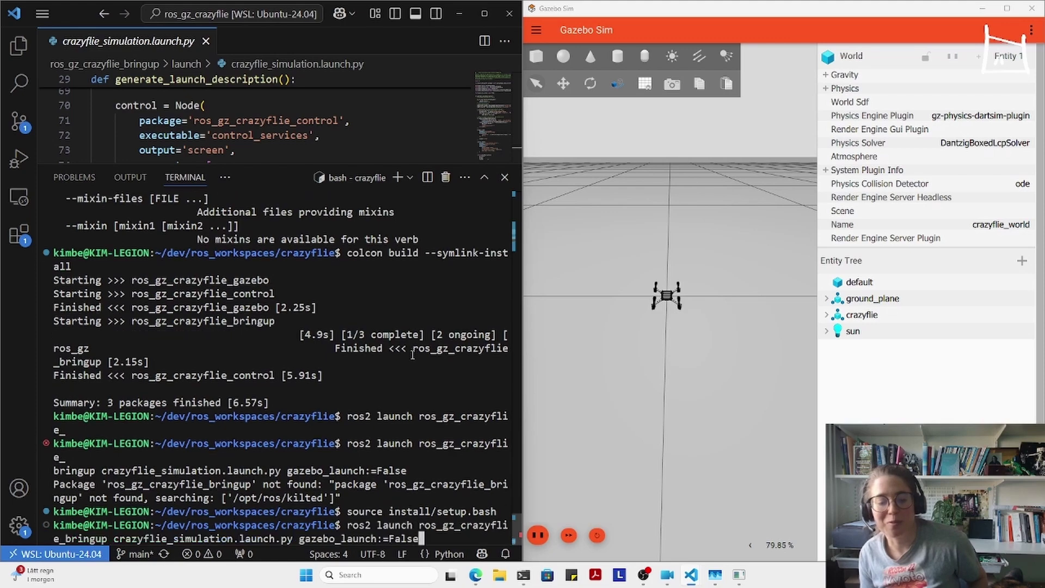
key("Return")
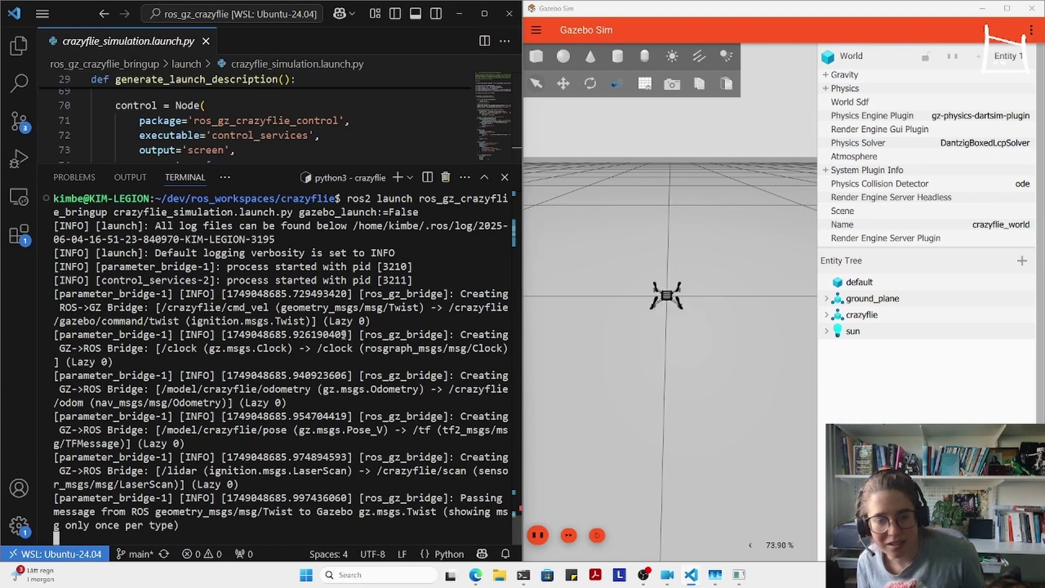
- In a second bash terminal, source /opt/ros/kilted/setup.bash and start teleop_twist_keyboard
left_click(398, 178)
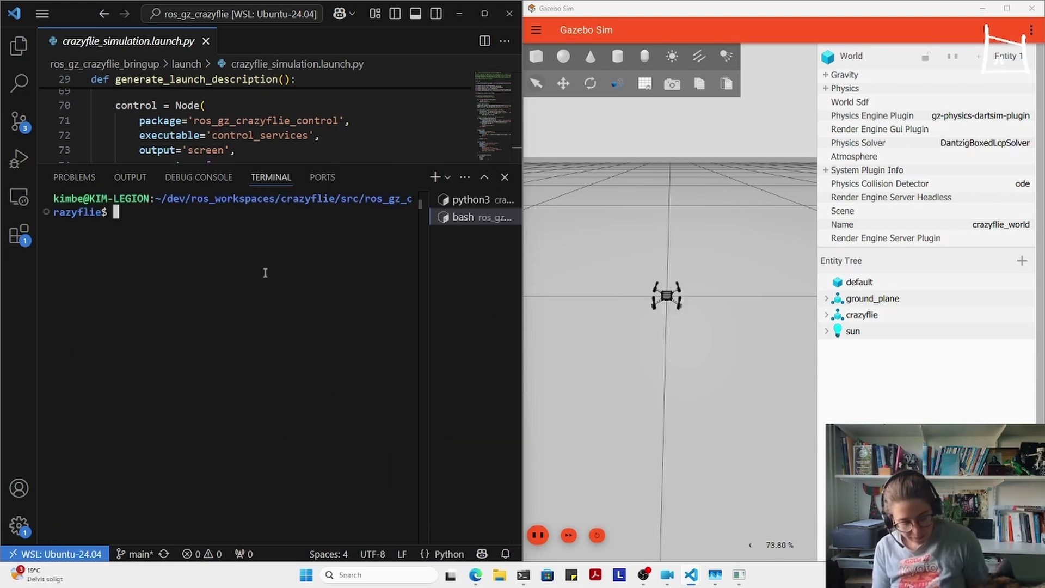
key("ctrl+r")
type("sour")
key("Return")
key("ctrl+r")
type("tele")
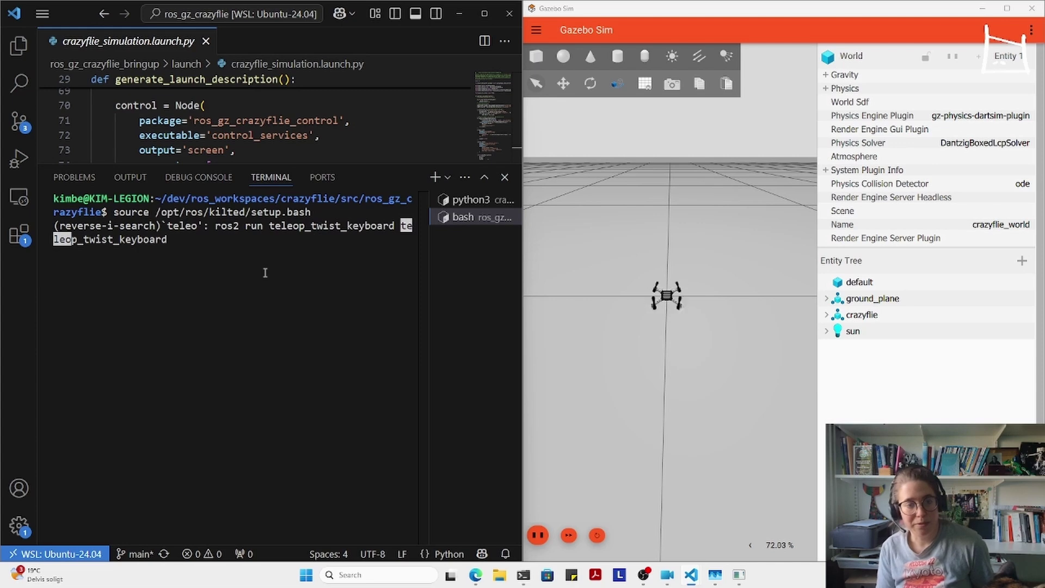
key("Return")
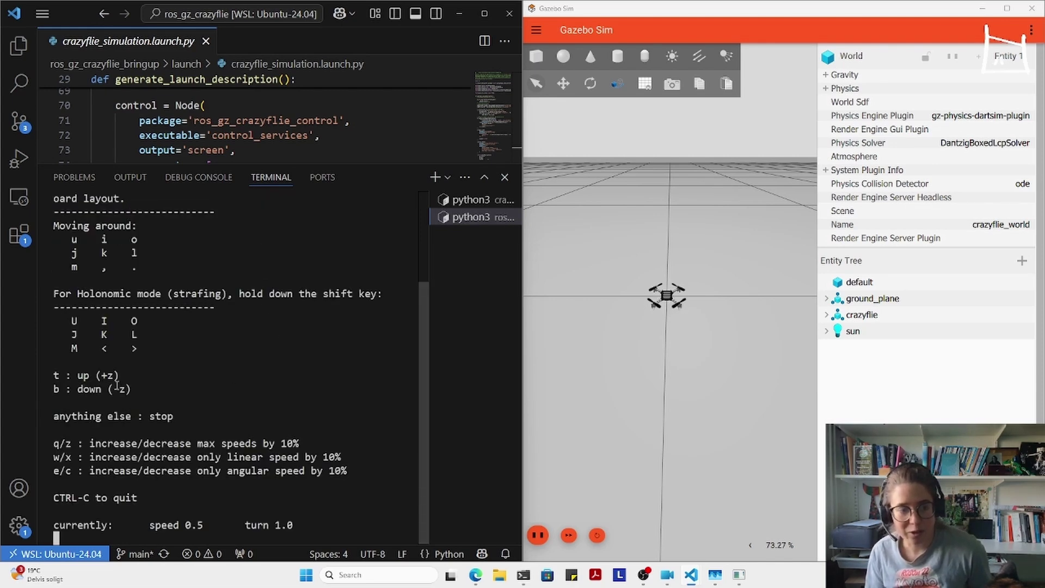
- Make the Crazyflie take off with 't' and fly it forward with 'i'
scroll(261, 337, "up", 2)
scroll(207, 417, "down", 2)
scroll(206, 414, "up", 3)
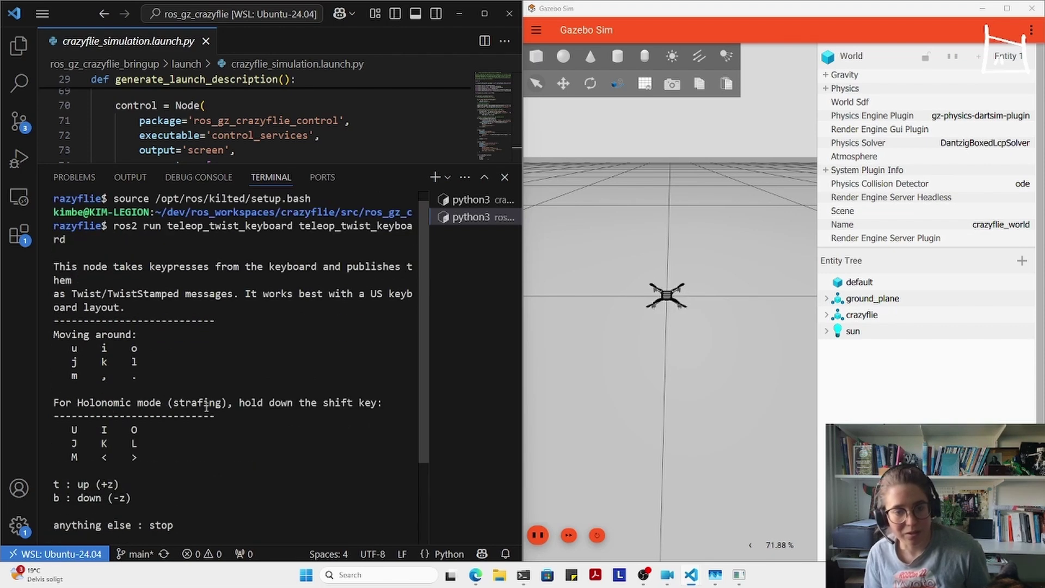
scroll(205, 407, "down", 3)
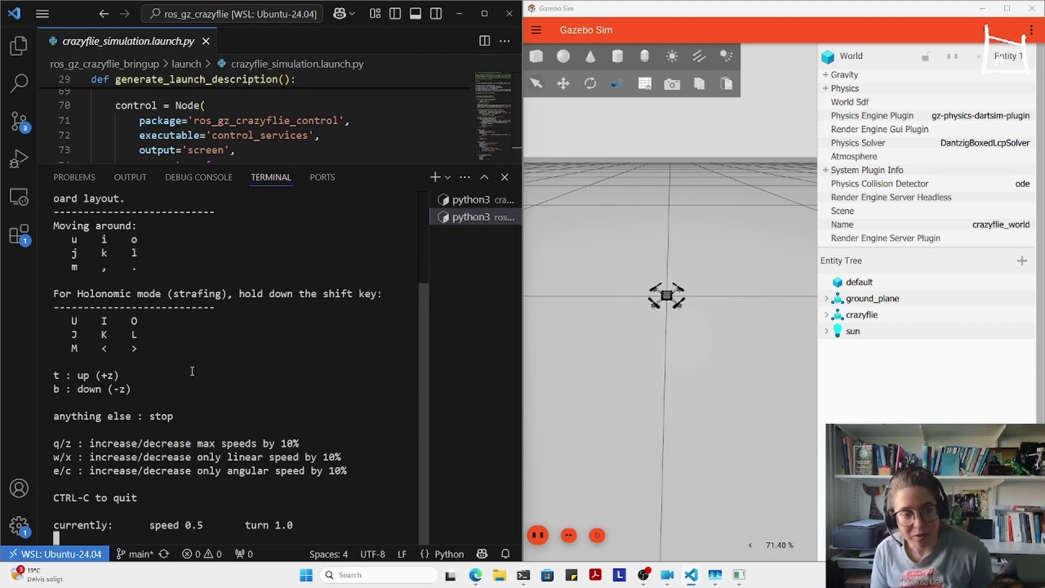
key("t")
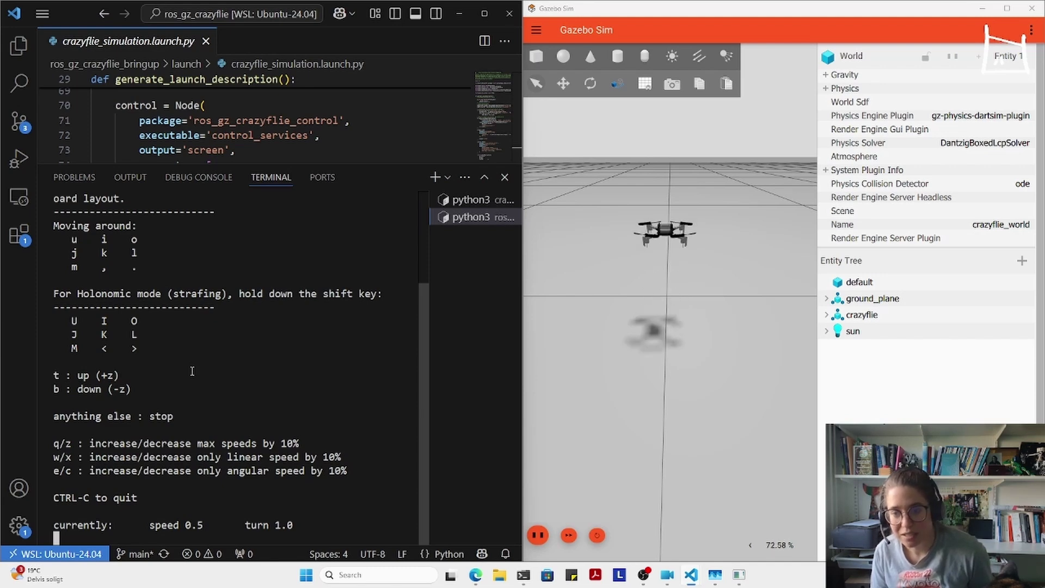
scroll(736, 253, "down", 3)
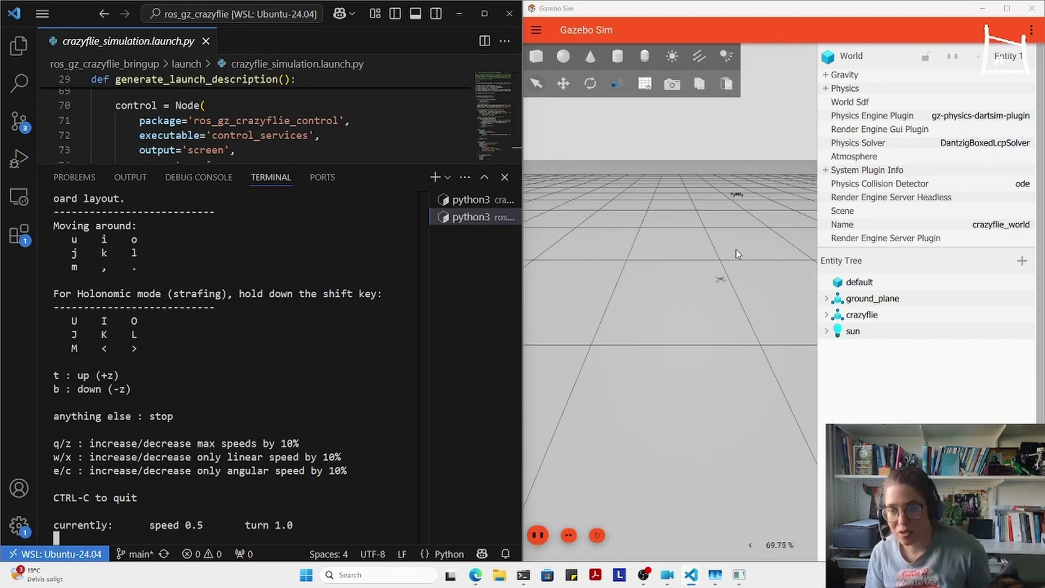
scroll(736, 196, "up", 5)
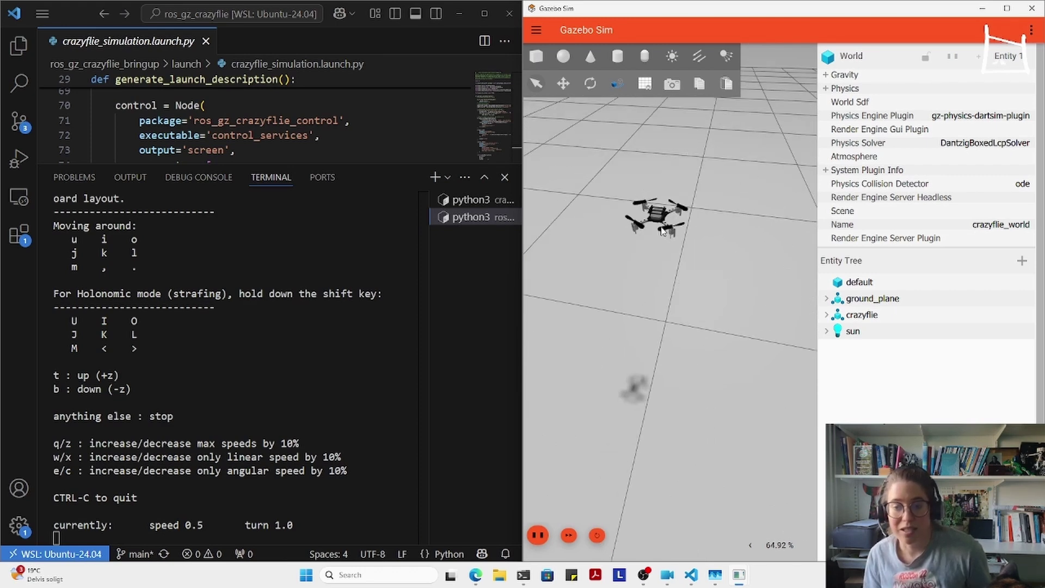
left_click(303, 336)
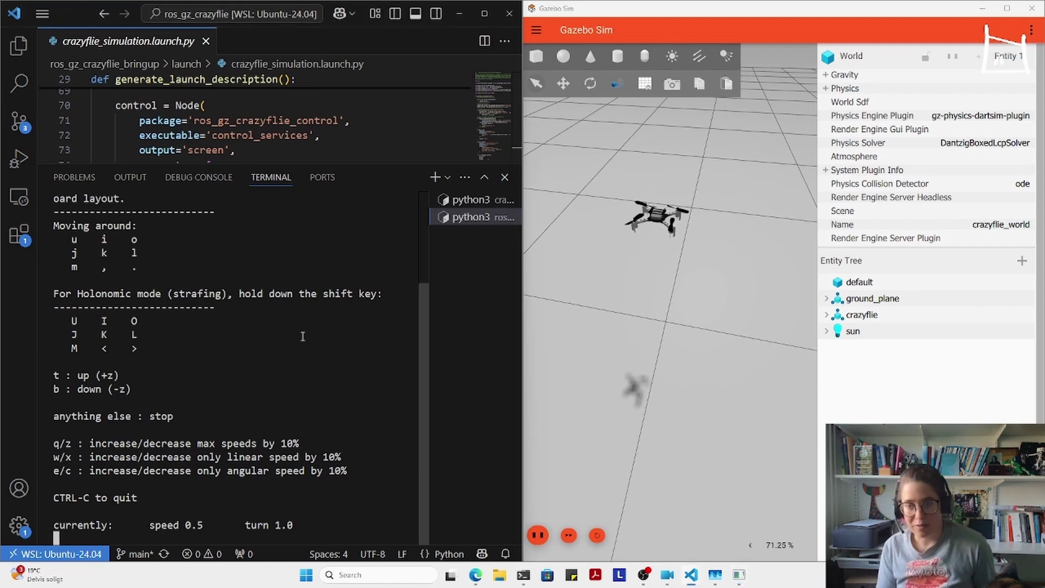
key("i")
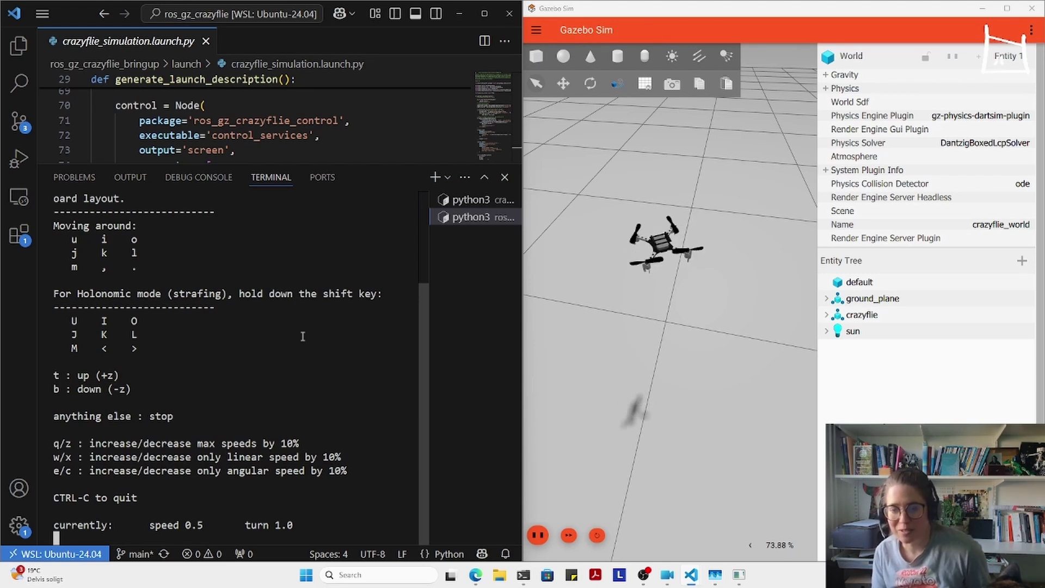
key("i")
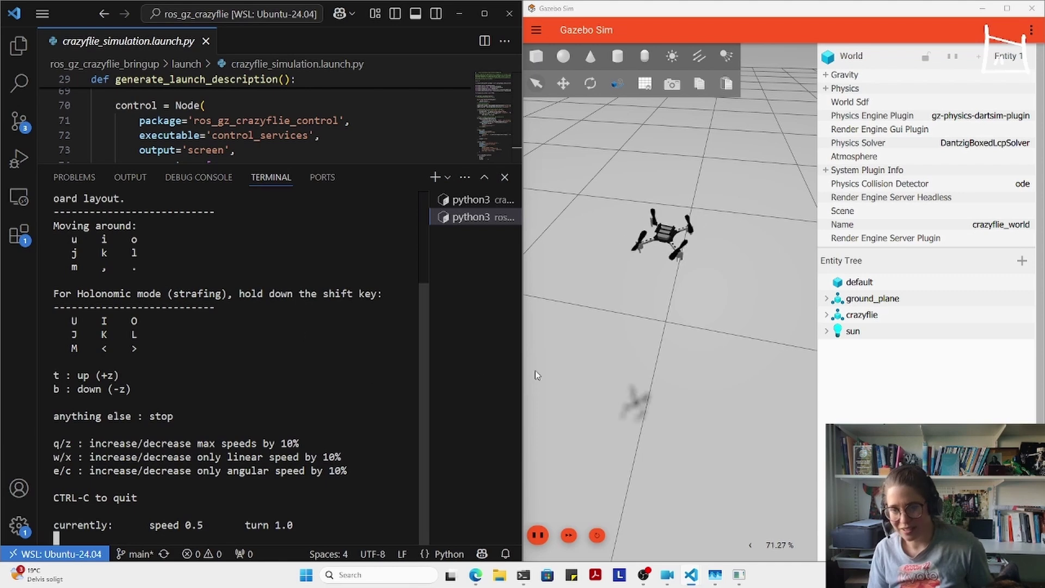
- Check the launch terminal's log, then return to teleop and make the drone climb with 't'
mouse_move(483, 228)
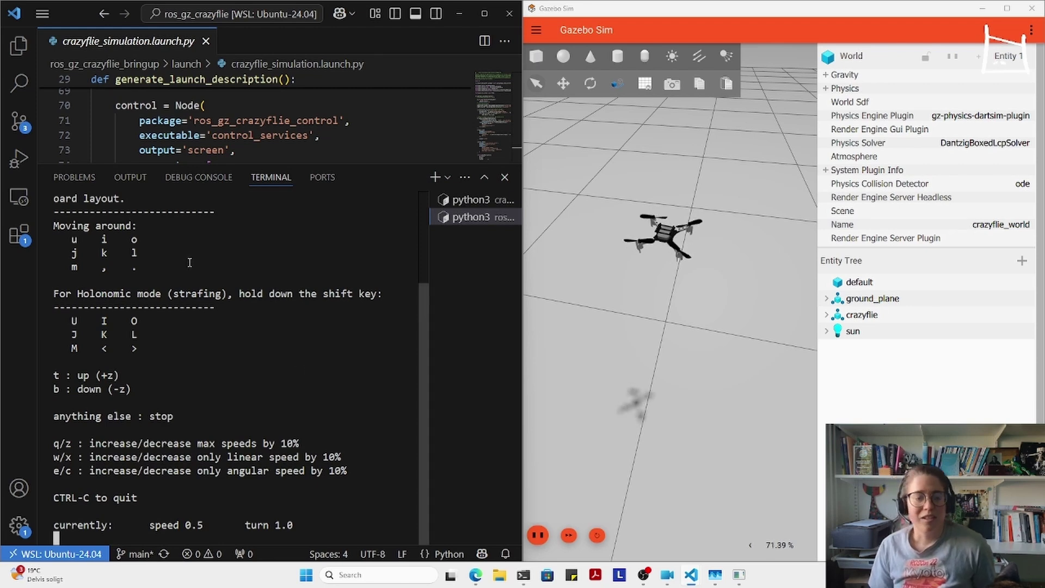
left_click(472, 200)
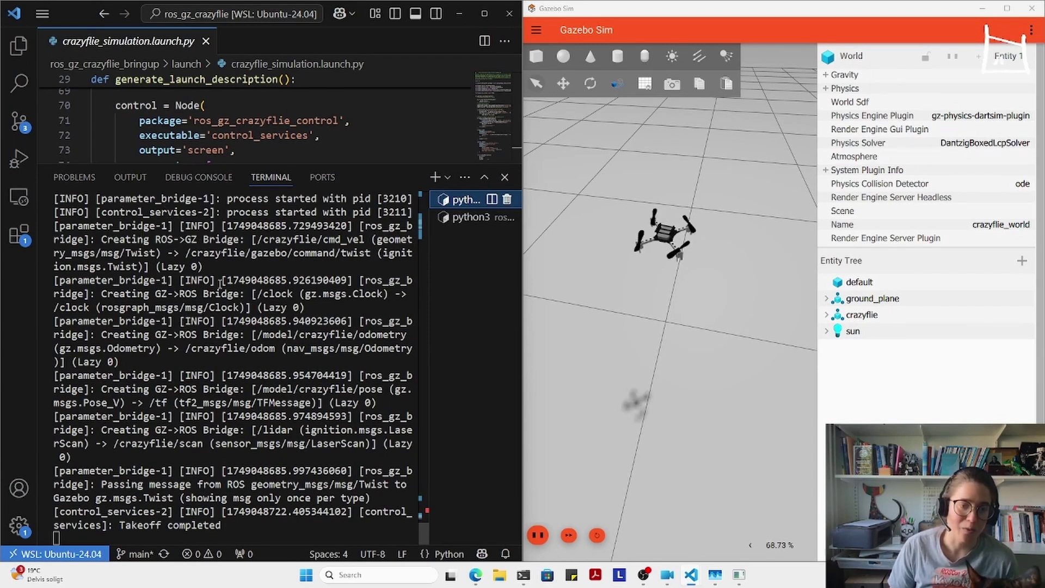
left_click(474, 217)
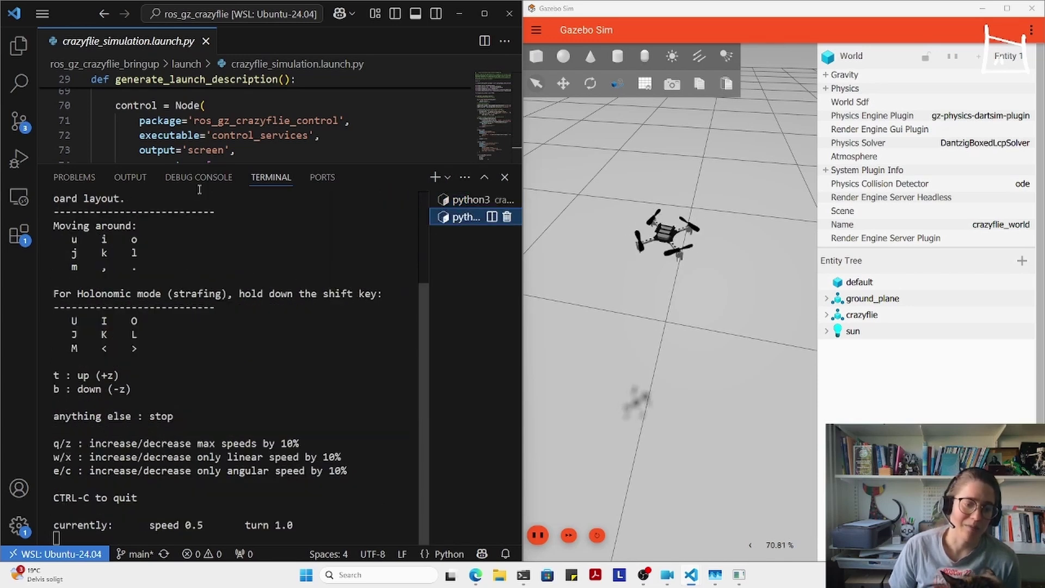
left_click(872, 298)
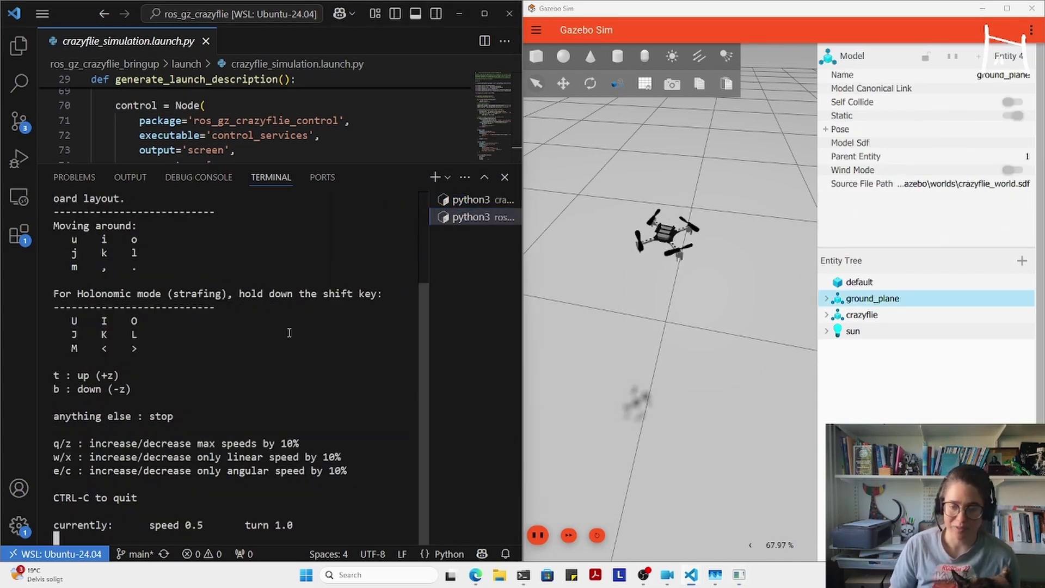
key("t")
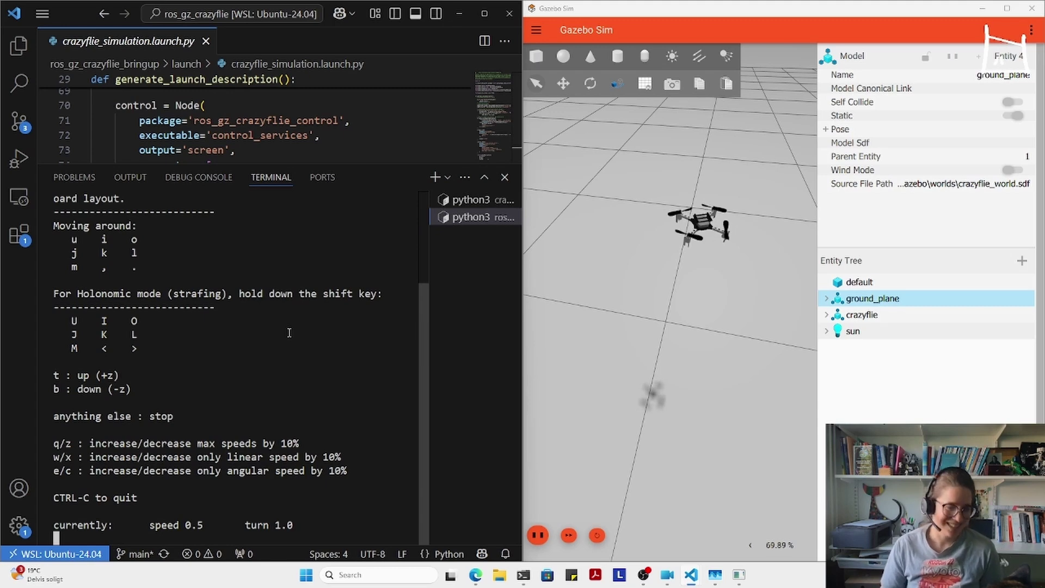
- Switch the ROS 2 docs to Kilted and expand Installation to reach the Windows (binary) guide
left_click(161, 549)
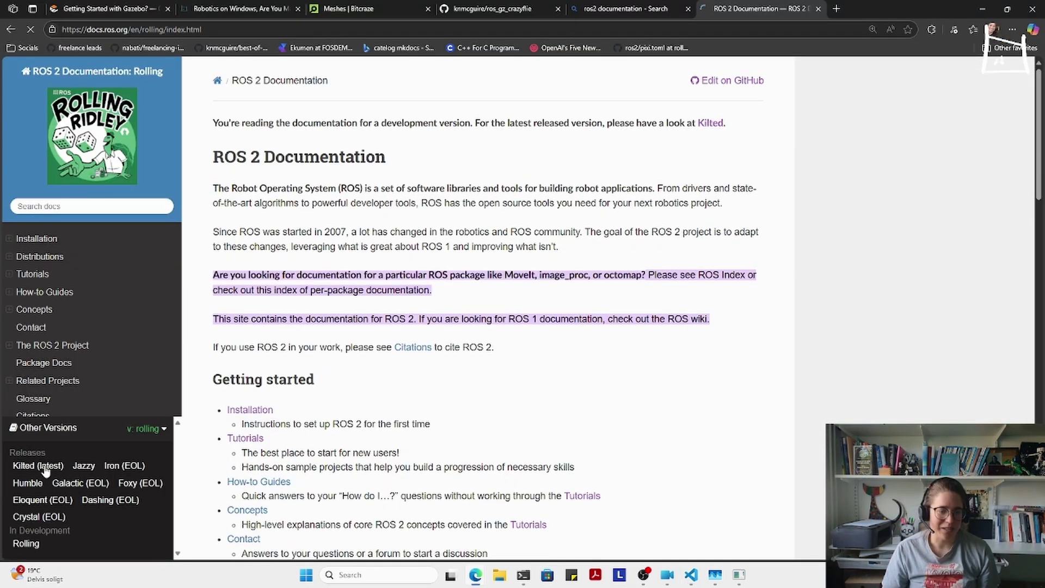
left_click(17, 464)
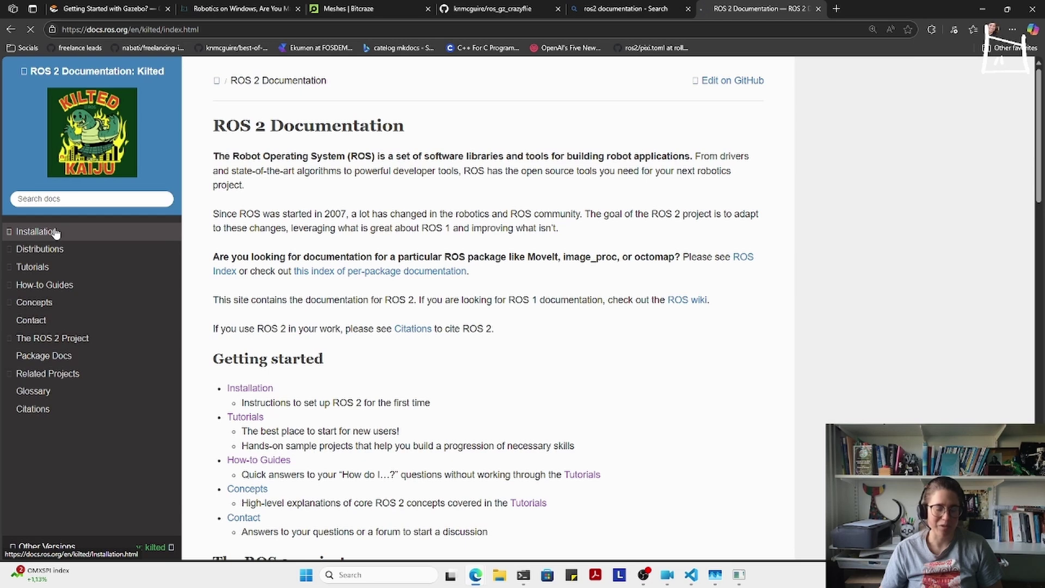
left_click(9, 232)
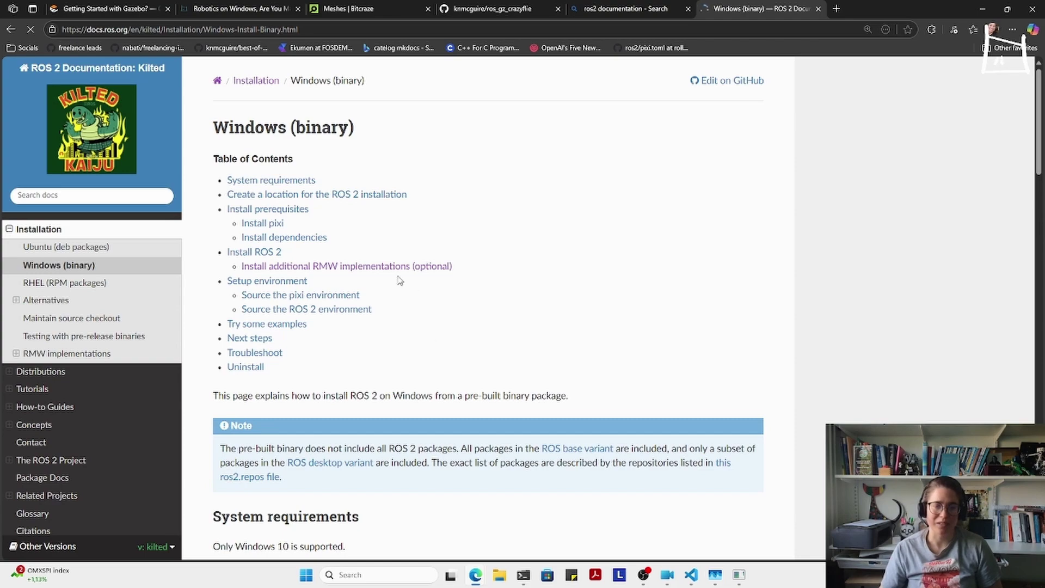
- Scroll the Windows (binary) guide to the pixi/local_setup.bat sourcing steps and talker/listener examples
scroll(380, 253, "down", 2)
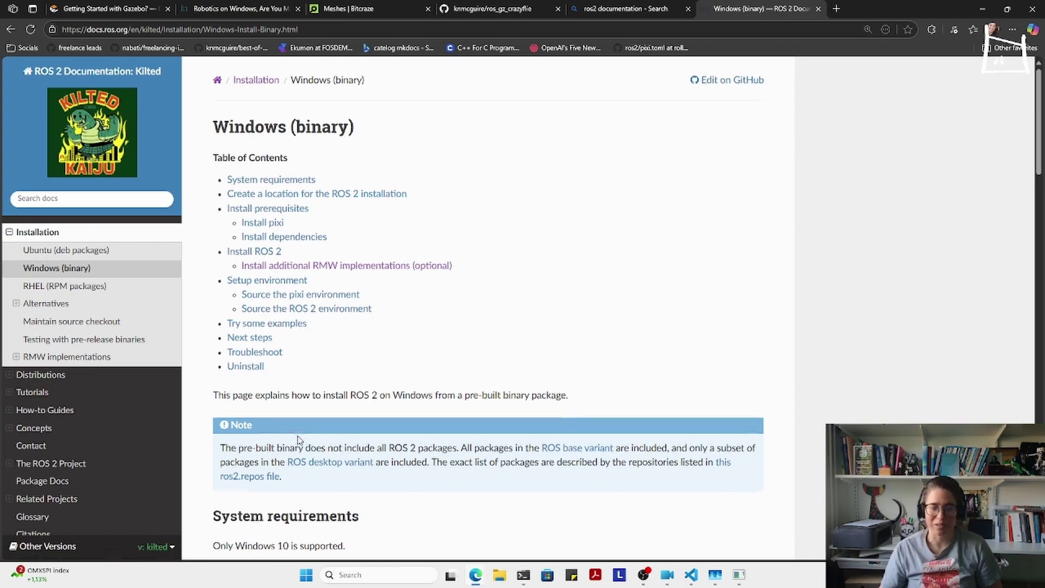
scroll(299, 440, "down", 4)
left_click(216, 30)
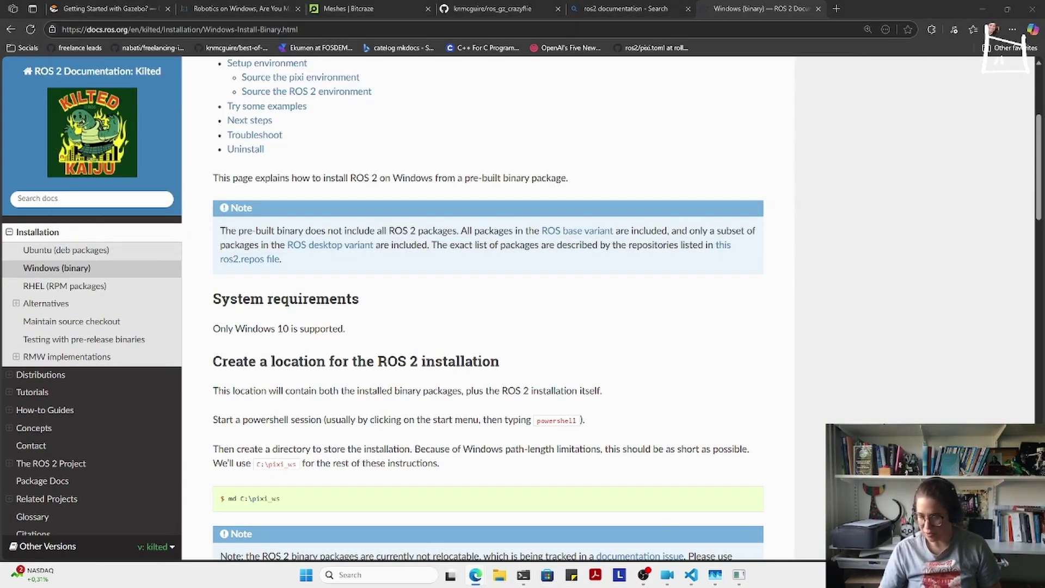
scroll(540, 313, "down", 2)
scroll(540, 313, "up", 6)
scroll(539, 313, "down", 20)
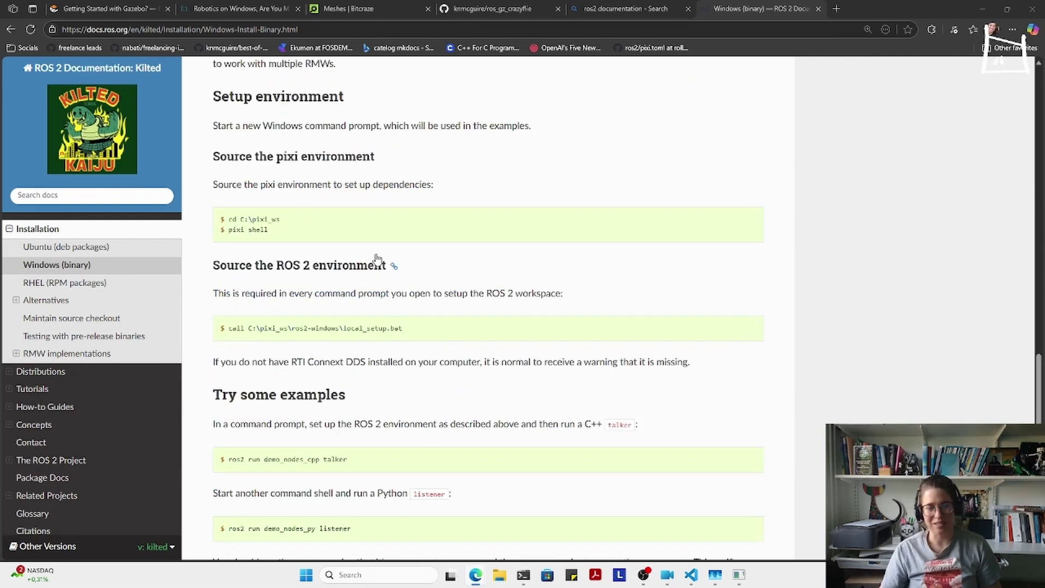
mouse_move(519, 581)
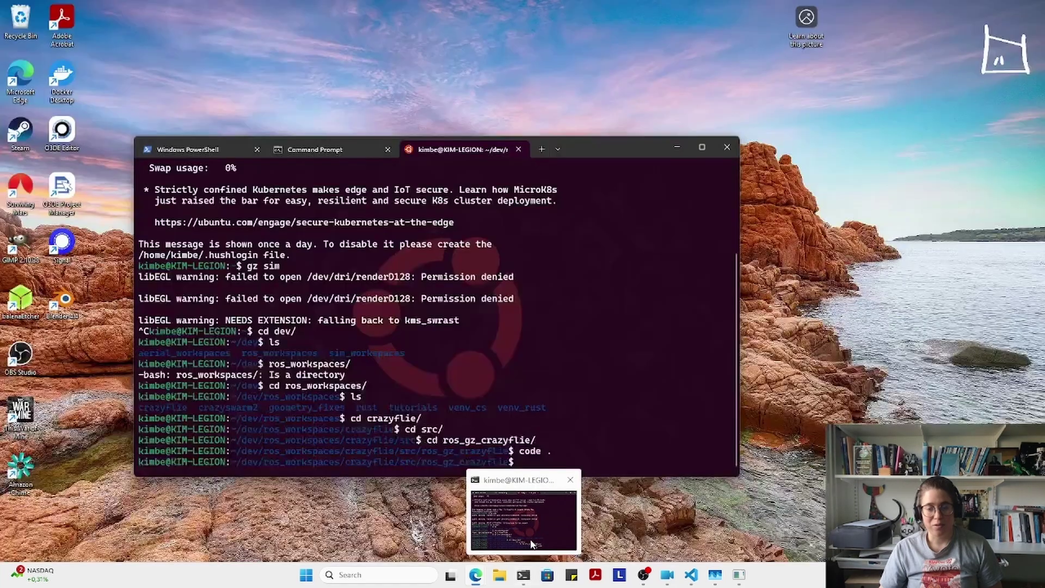
- Open a new Command Prompt tab in Windows Terminal
left_click(524, 520)
left_click(557, 149)
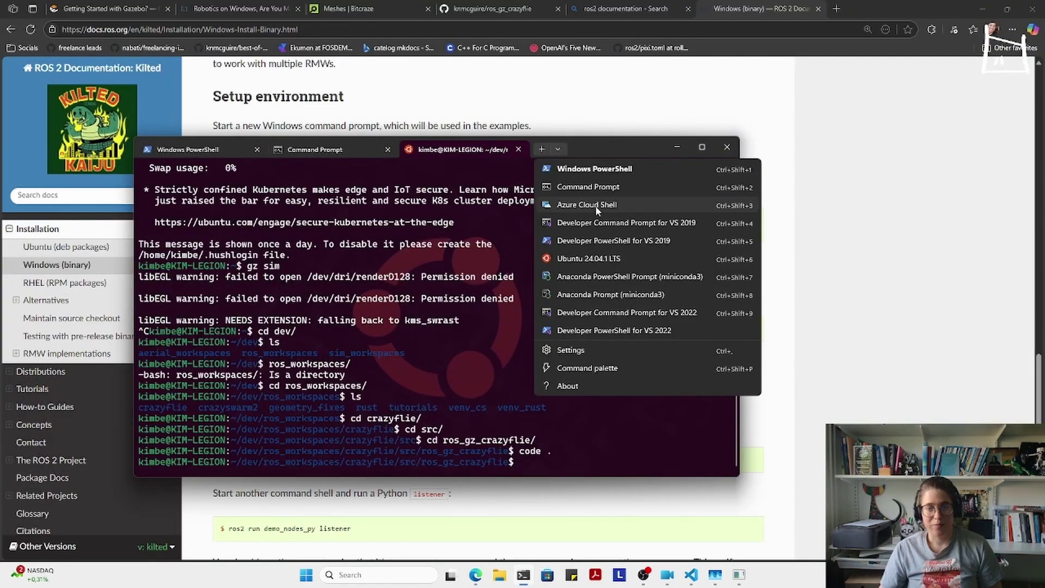
left_click(585, 190)
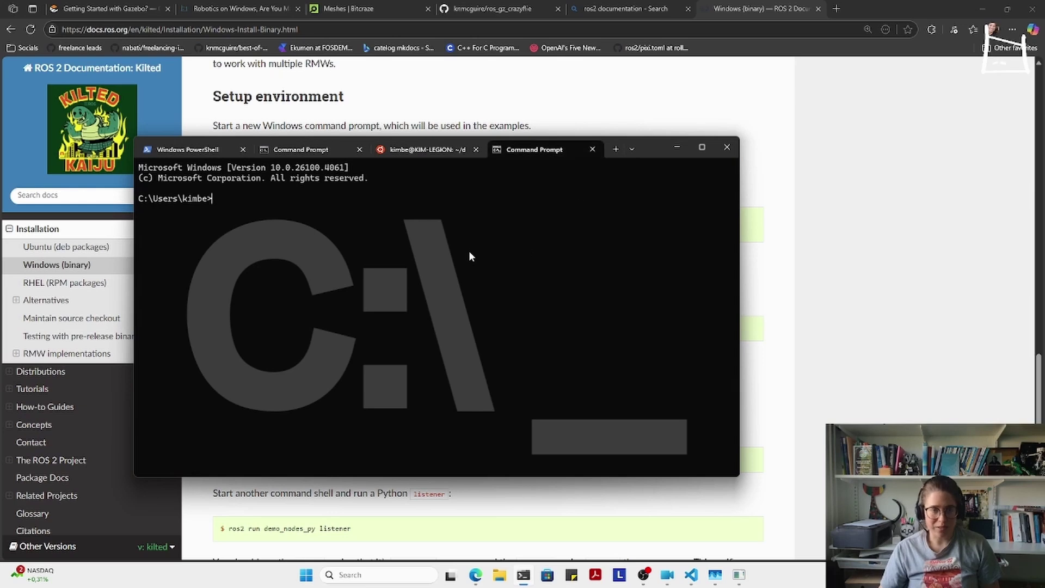
- Change directory up to the drive root and into C:\dev\ros
type("cd")
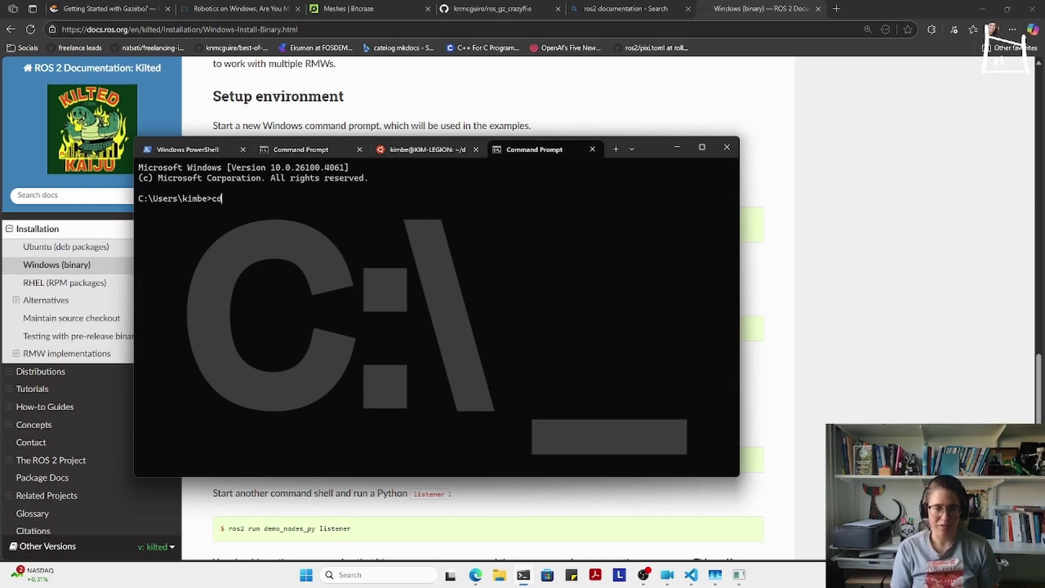
key("BackSpace")
key("BackSpace")
type("cd ..")
key("Return")
type("cd ..")
key("Return")
type("cd dev")
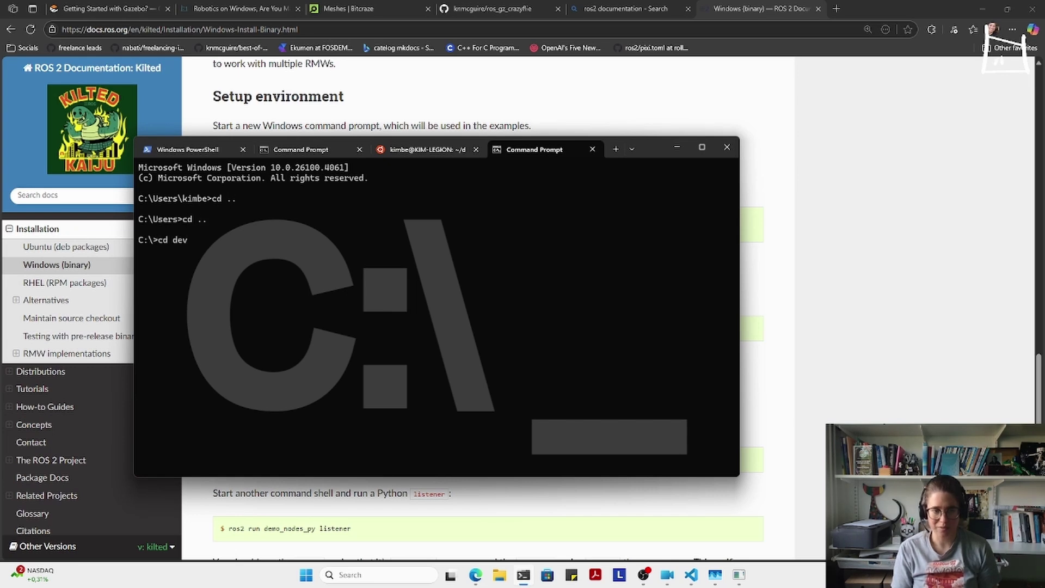
key("Return")
type("cd ros")
key("Return")
- Run 'call kilted\setup.bat' to source the Kilted ROS 2 setup
type("set")
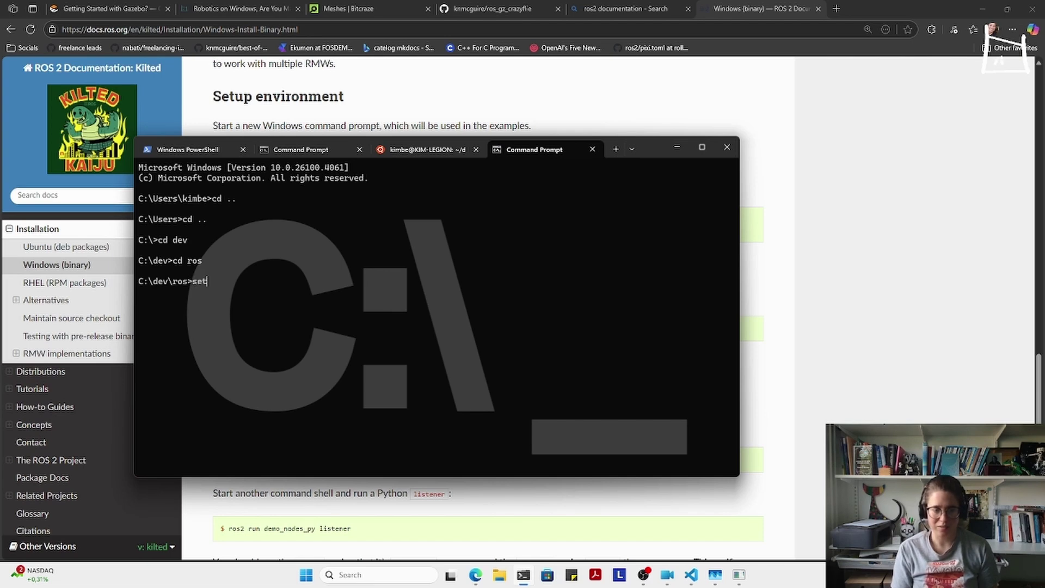
key("BackSpace")
key("BackSpace")
key("BackSpace")
type("call ")
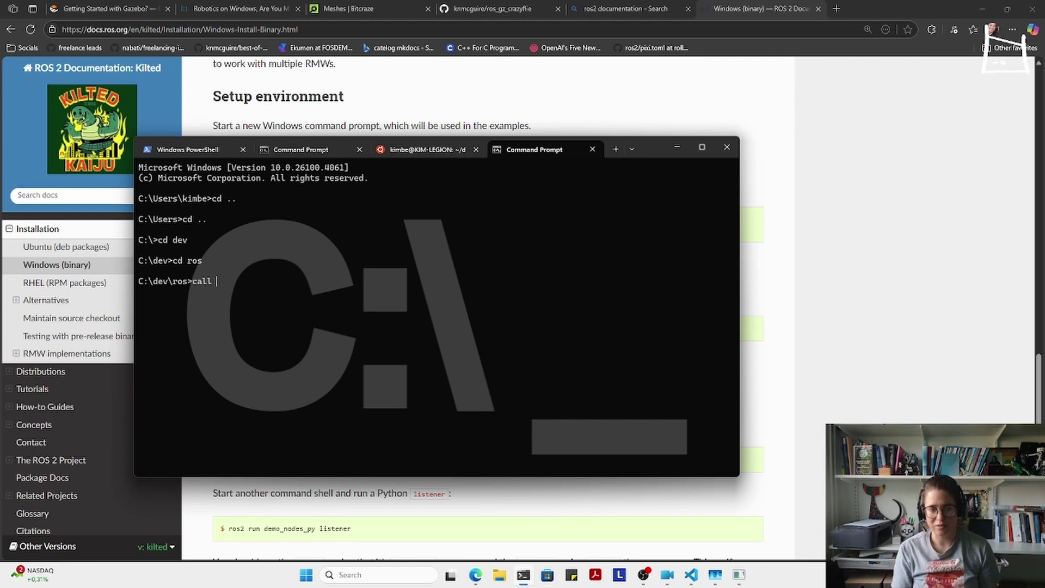
type("kilted")
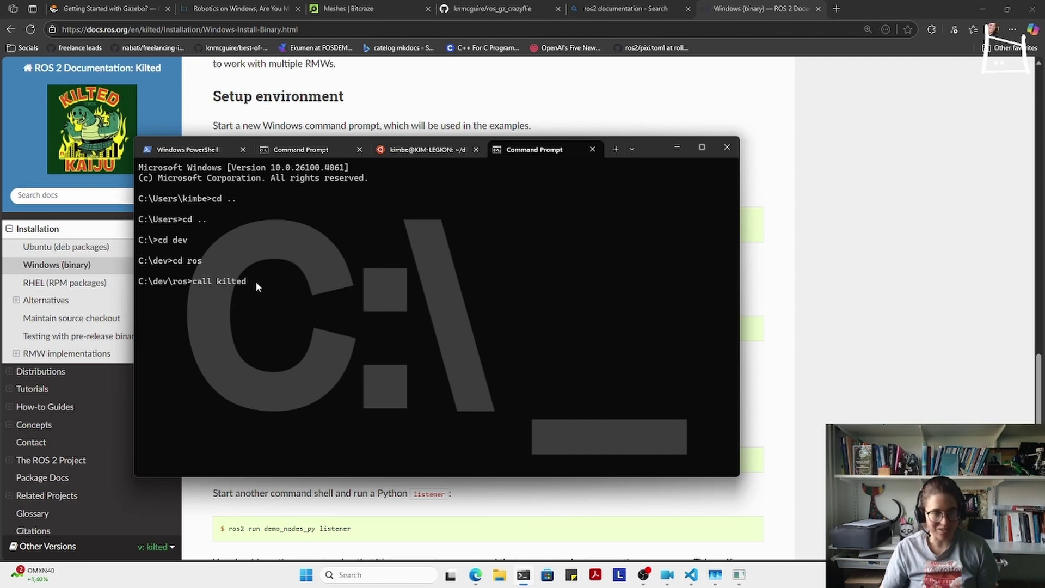
type("\\")
type("include")
key("BackSpace")
key("BackSpace")
key("BackSpace")
key("BackSpace")
key("BackSpace")
key("BackSpace")
type("include")
key("BackSpace")
key("BackSpace")
key("BackSpace")
key("BackSpace")
key("BackSpace")
type("lo")
key("Tab")
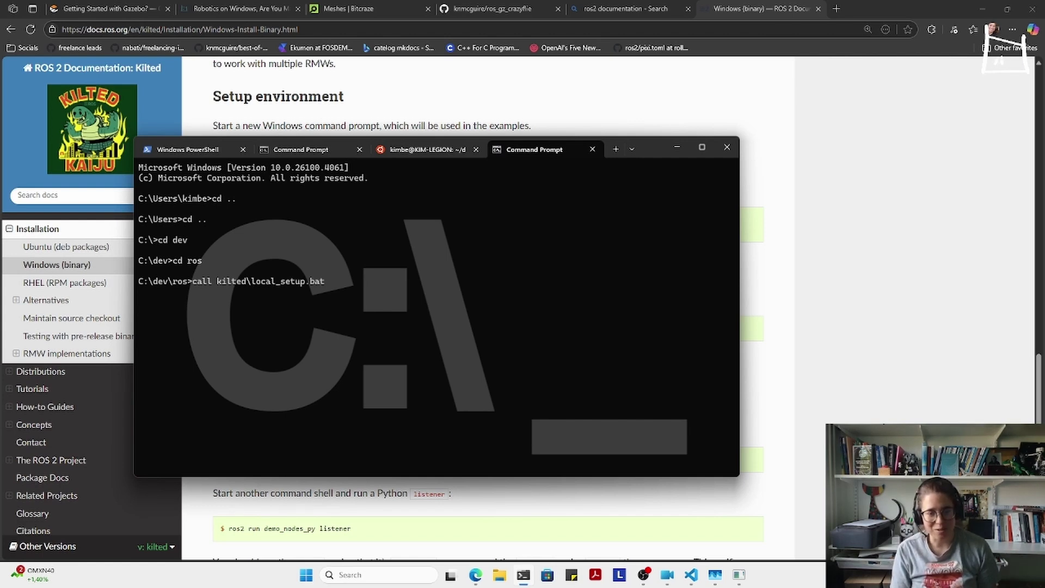
key("BackSpace")
key("BackSpace")
key("BackSpace")
key("BackSpace")
key("BackSpace")
key("BackSpace")
key("BackSpace")
key("BackSpace")
key("BackSpace")
key("BackSpace")
key("BackSpace")
key("BackSpace")
key("BackSpace")
key("BackSpace")
key("BackSpace")
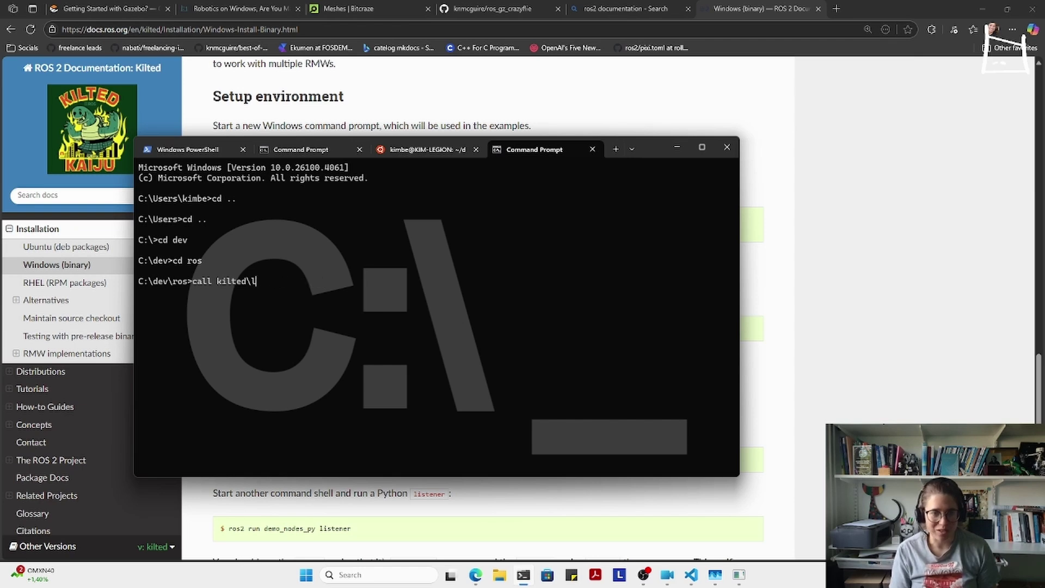
type("set")
key("Tab")
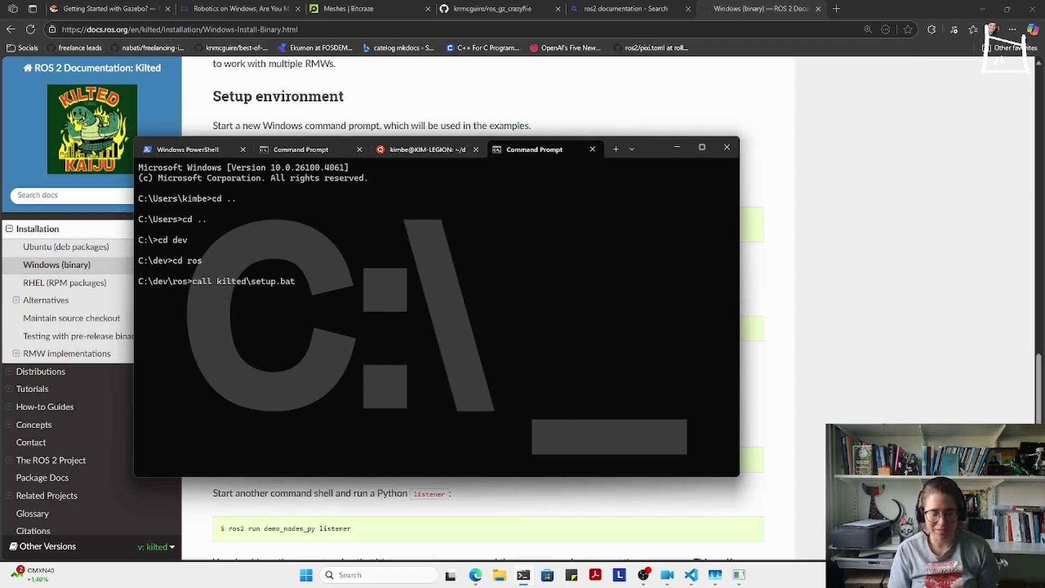
key("Return")
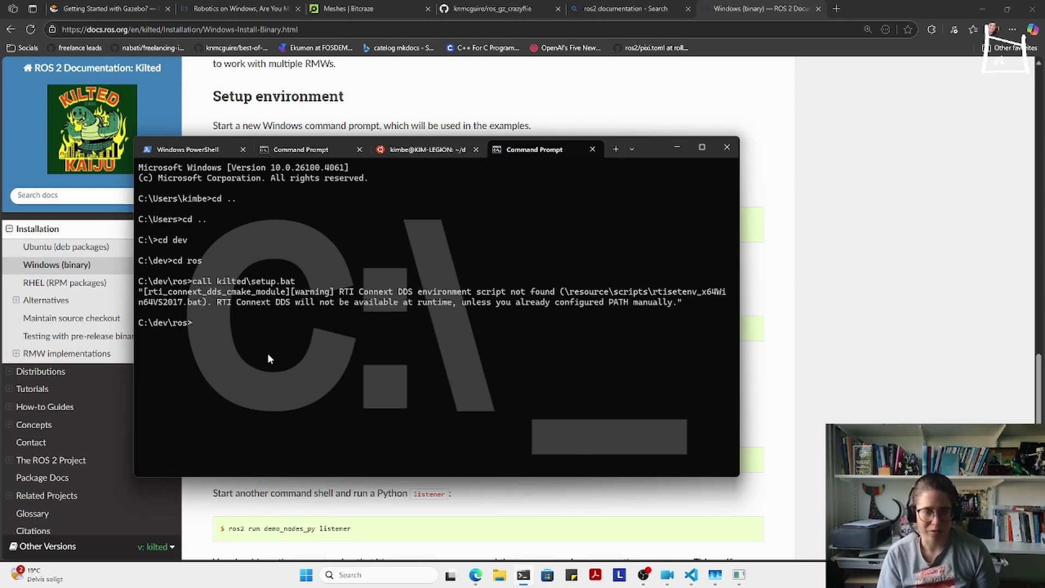
- Enter the 'pixi run rqt' command to start rqt
type("pixi")
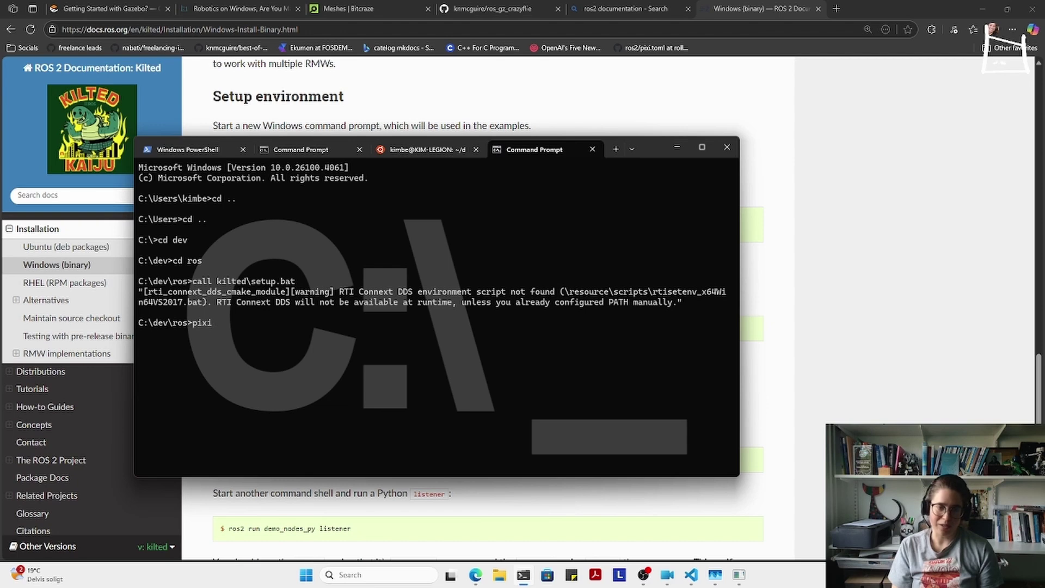
type(" run")
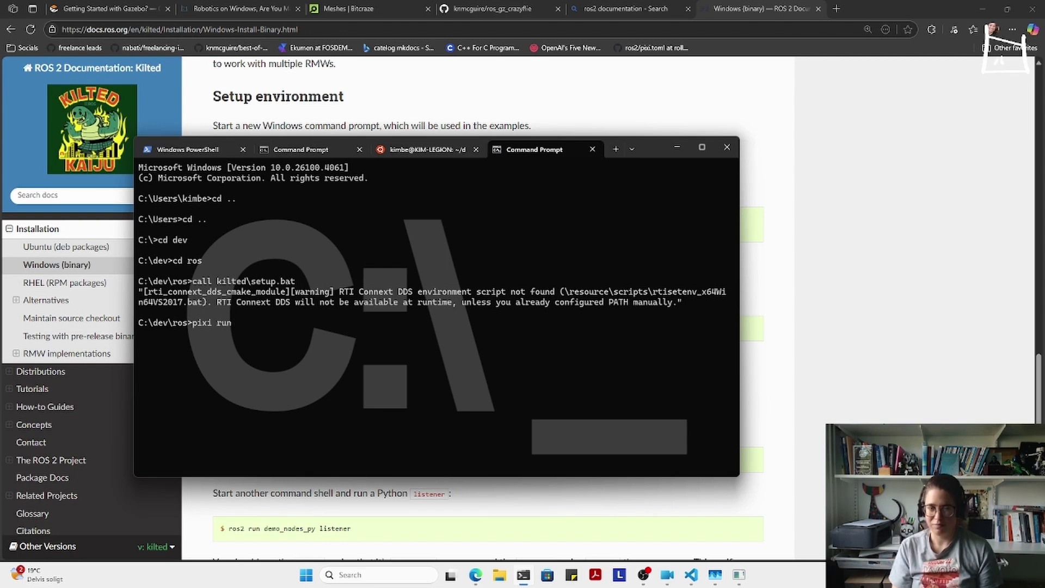
key("BackSpace")
key("BackSpace")
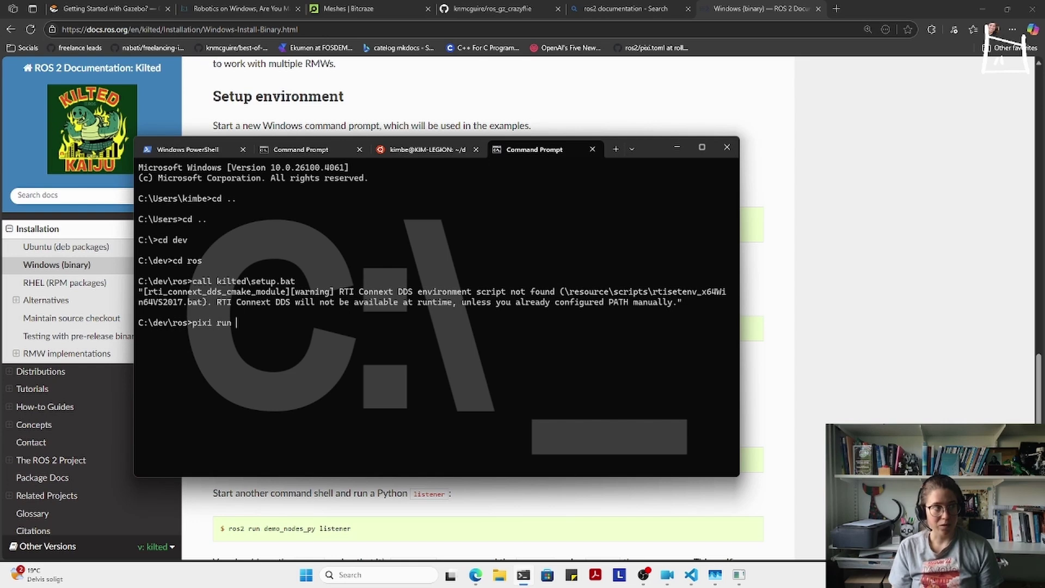
type("rqt")
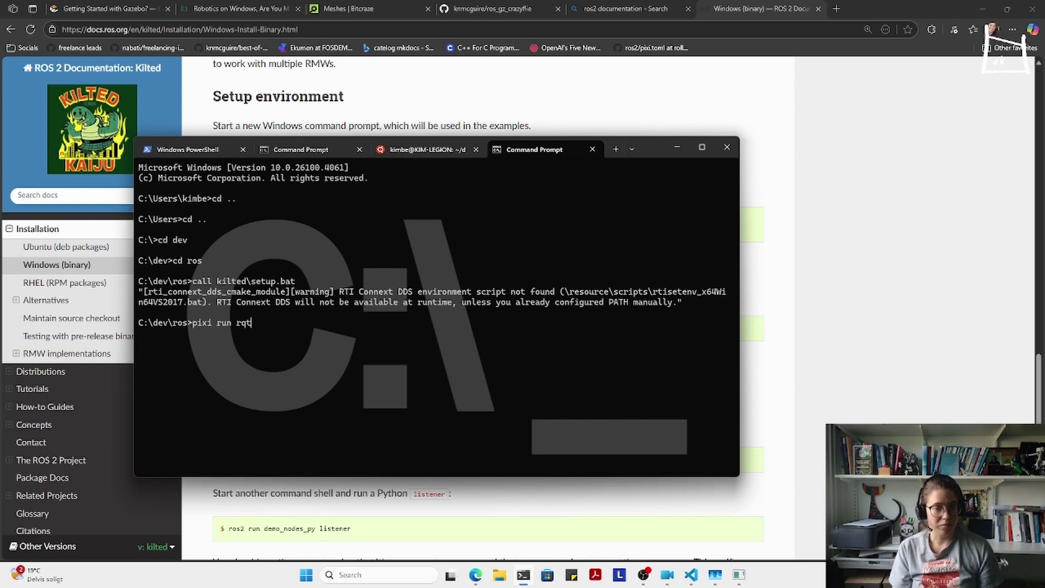
- Open a new Command Prompt tab, dock the terminal left and change to C:\dev\ros
key("ctrl+shift+t")
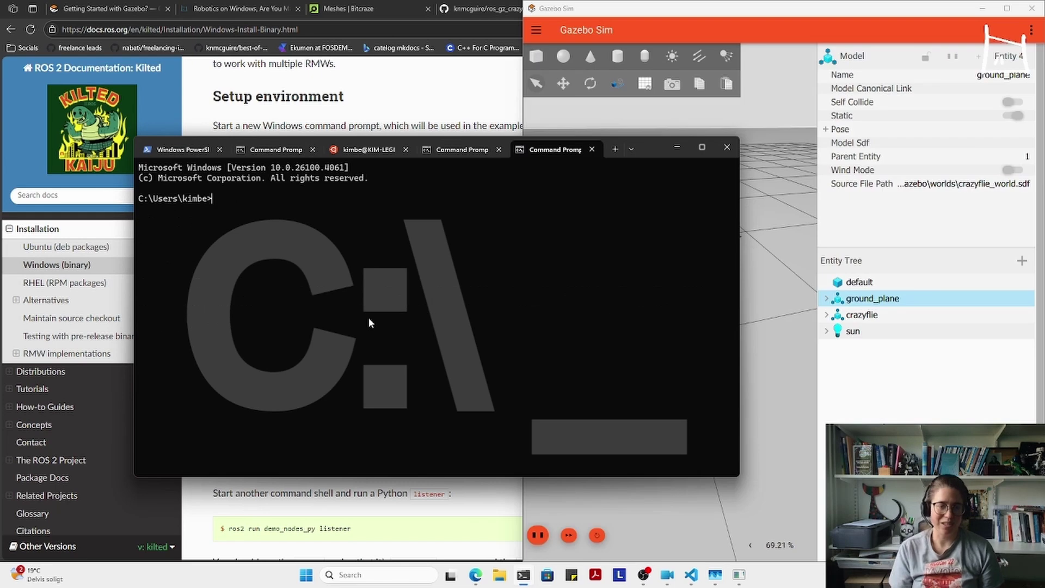
type("cd ..")
key("Return")
type("cd ..")
key("Return")
left_click_drag(646, 153, 1, 256)
type("cd dev")
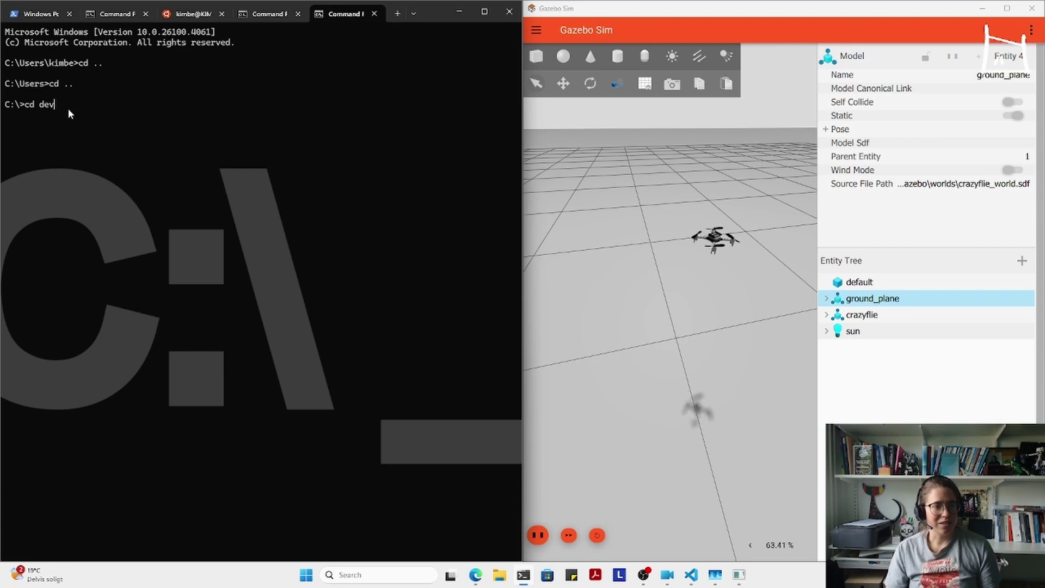
type("\\ros")
key("Return")
- Source the ROS 2 Kilted environment with 'call kilted\setup.bat'
type("call in")
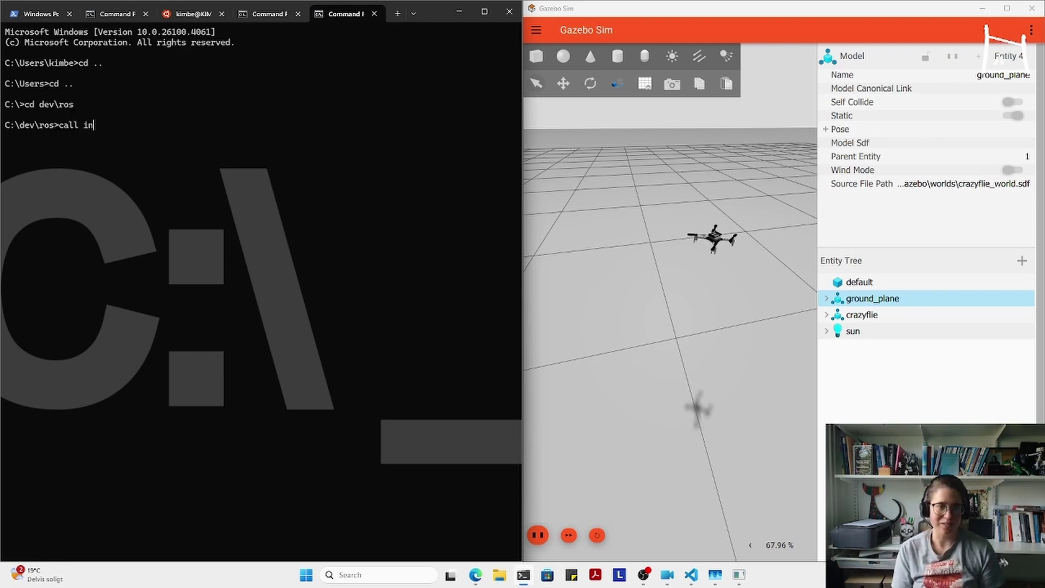
key("BackSpace")
type("kilted")
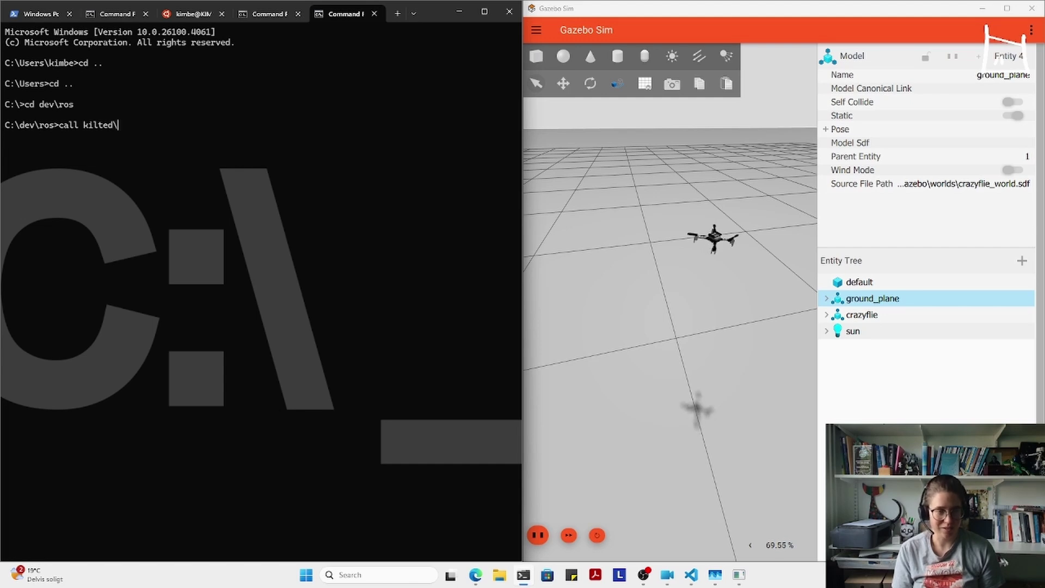
type("\\setup.bat")
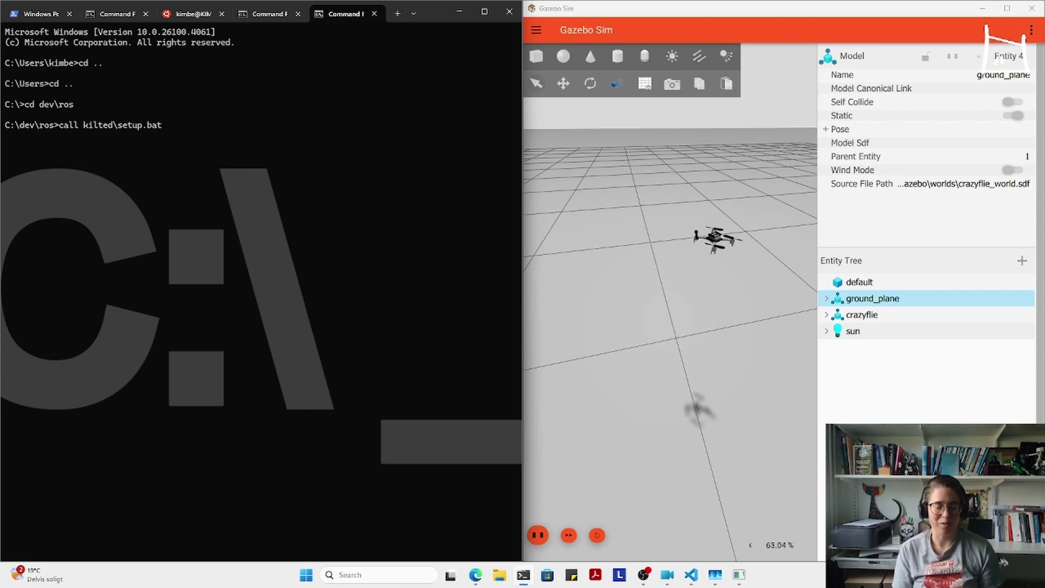
key("Return")
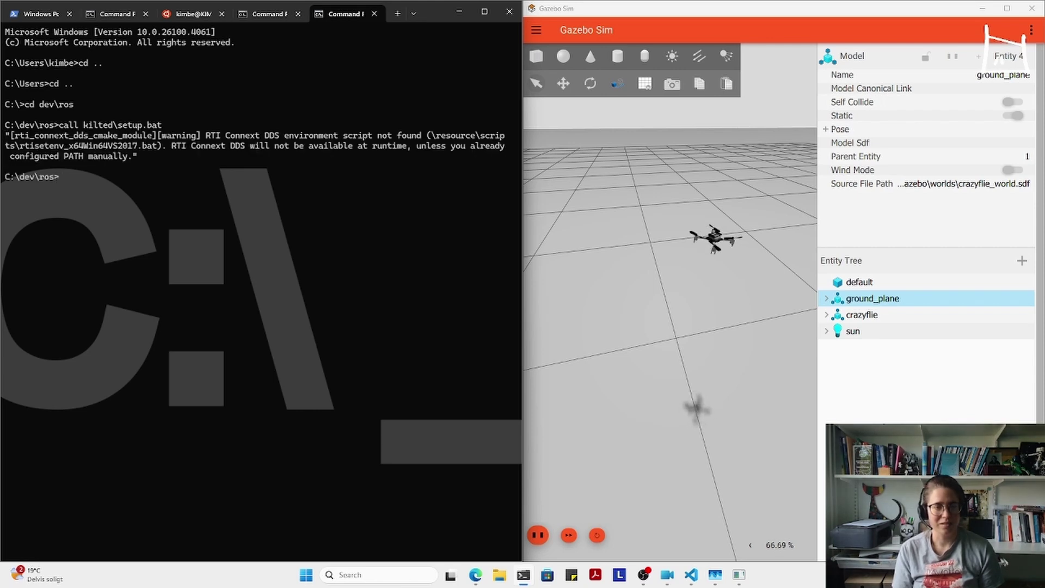
- Run 'pixi run ros2 topic list' and highlight /crazyflie/cmd_vel in the output
type("pixi run ros2 ")
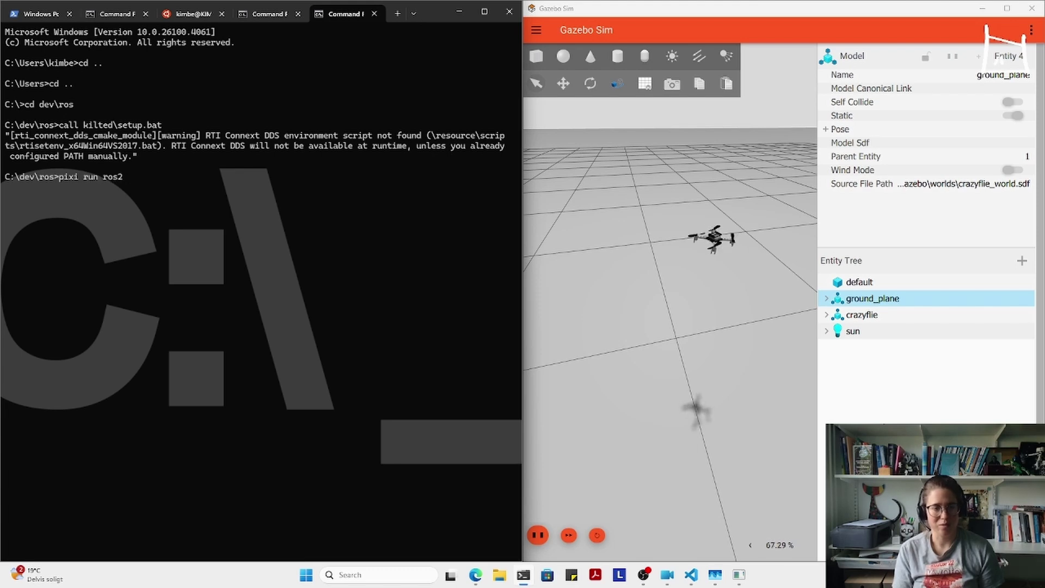
type("topic")
key("BackSpace")
key("BackSpace")
key("BackSpace")
key("BackSpace")
key("BackSpace")
type("topic ")
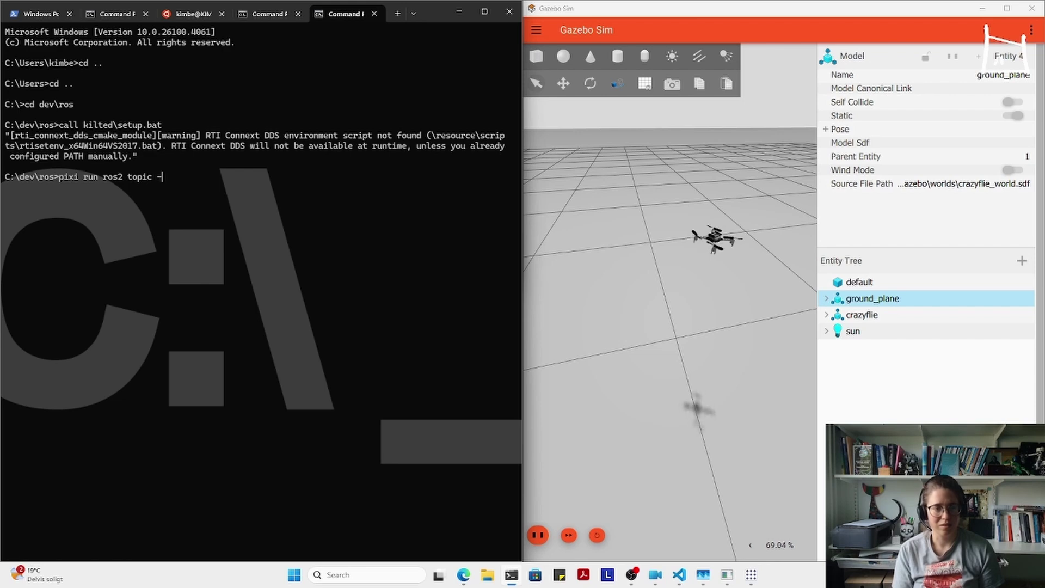
type(" list")
left_click_drag(118, 463, 2, 467)
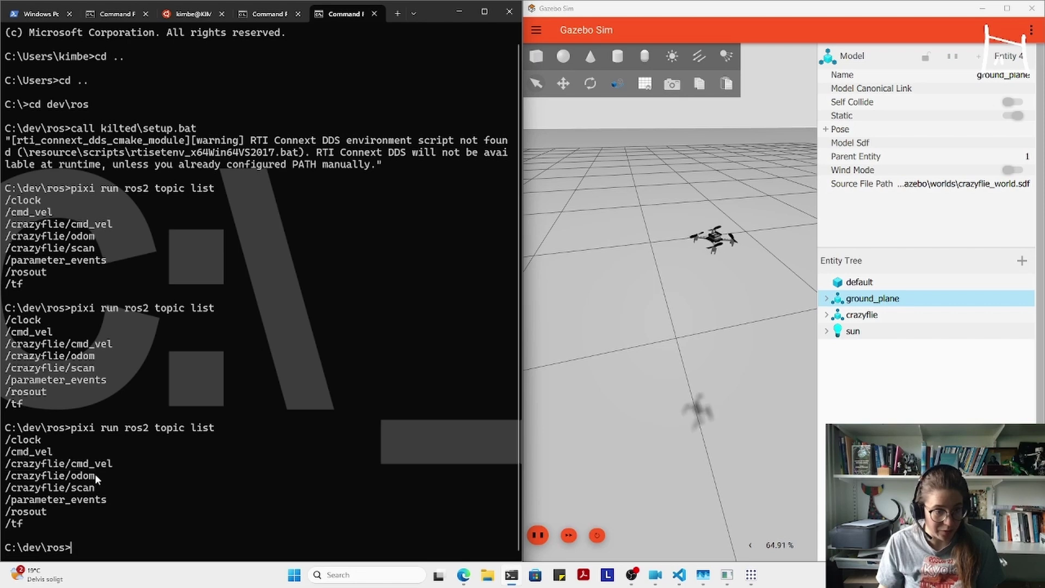
left_click_drag(96, 478, 1, 482)
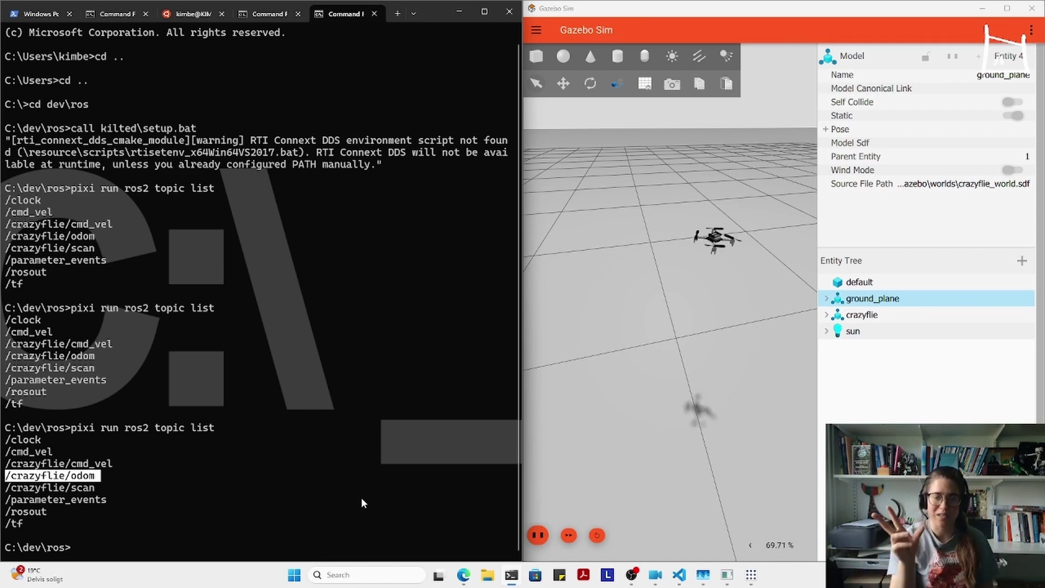
key("ctrl+c")
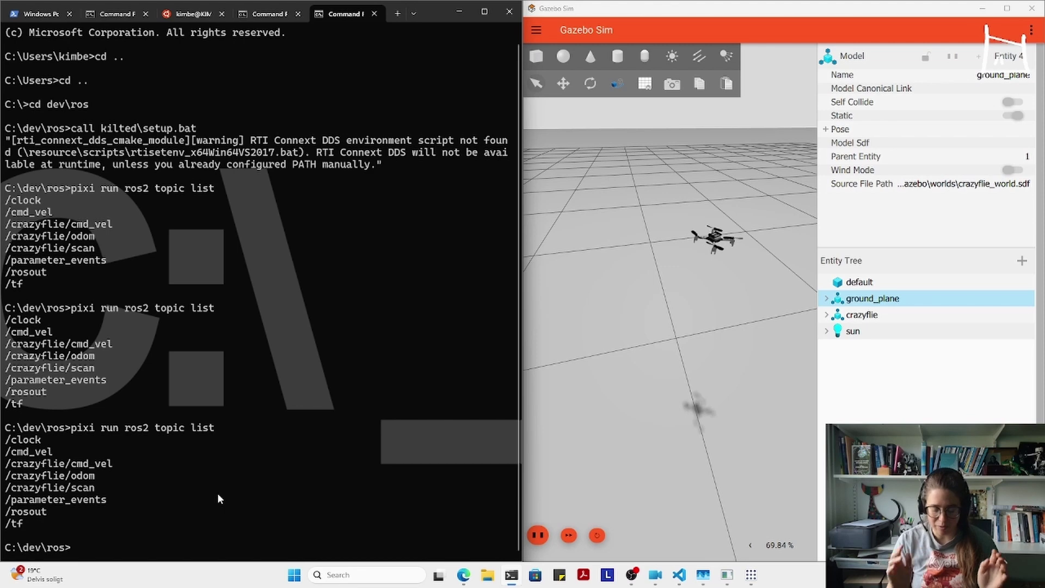
- Replace rqt's old plot panel with a fresh Plot plugin and remove the old z topic
left_click(256, 14)
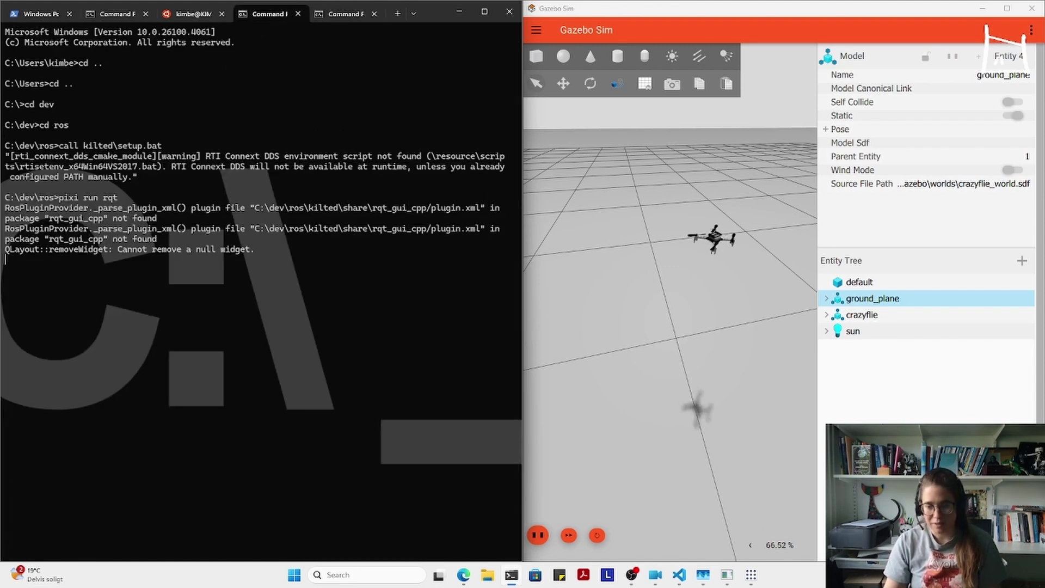
left_click(751, 577)
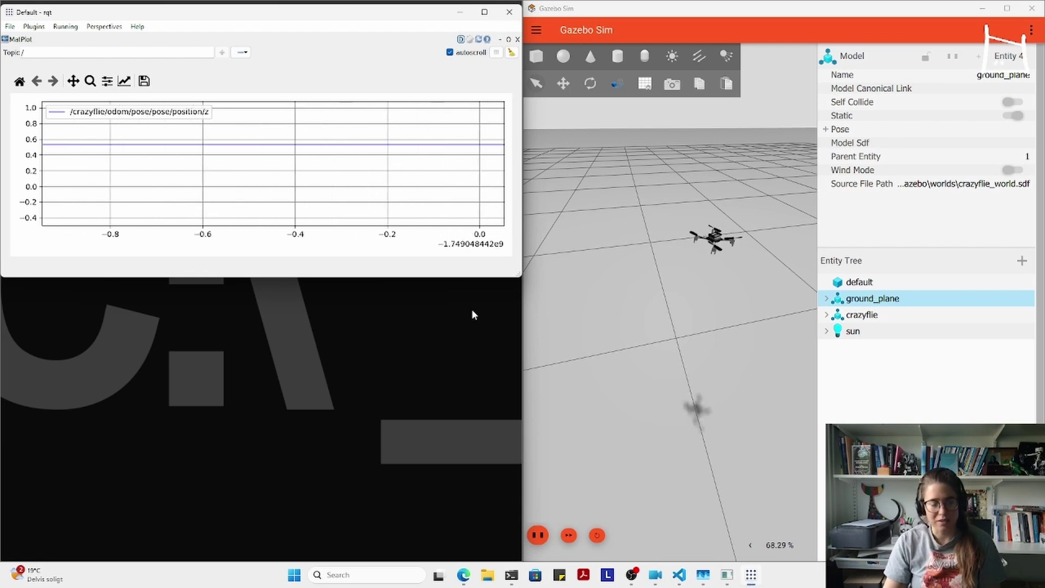
left_click(517, 39)
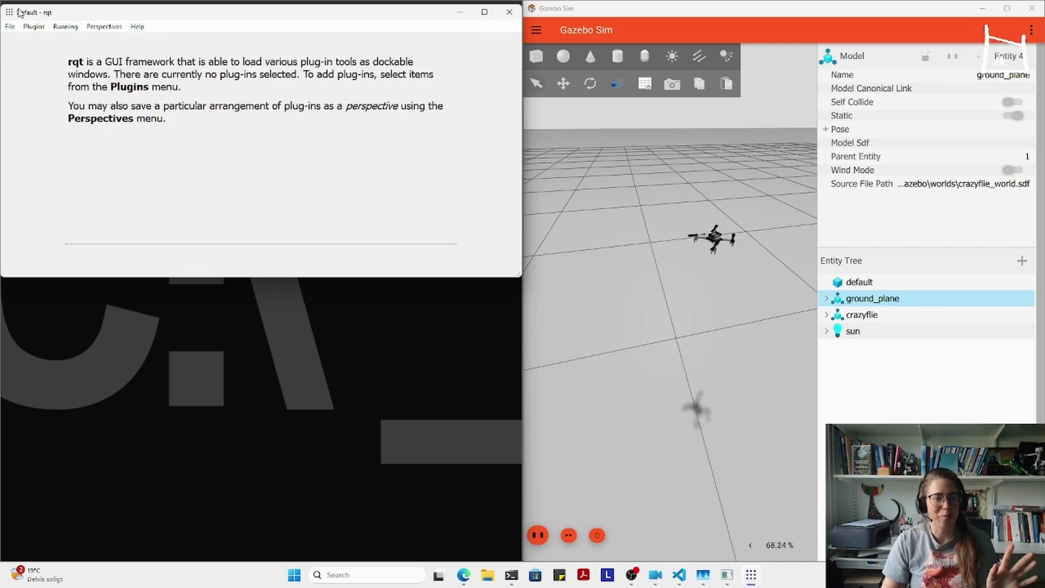
left_click(31, 29)
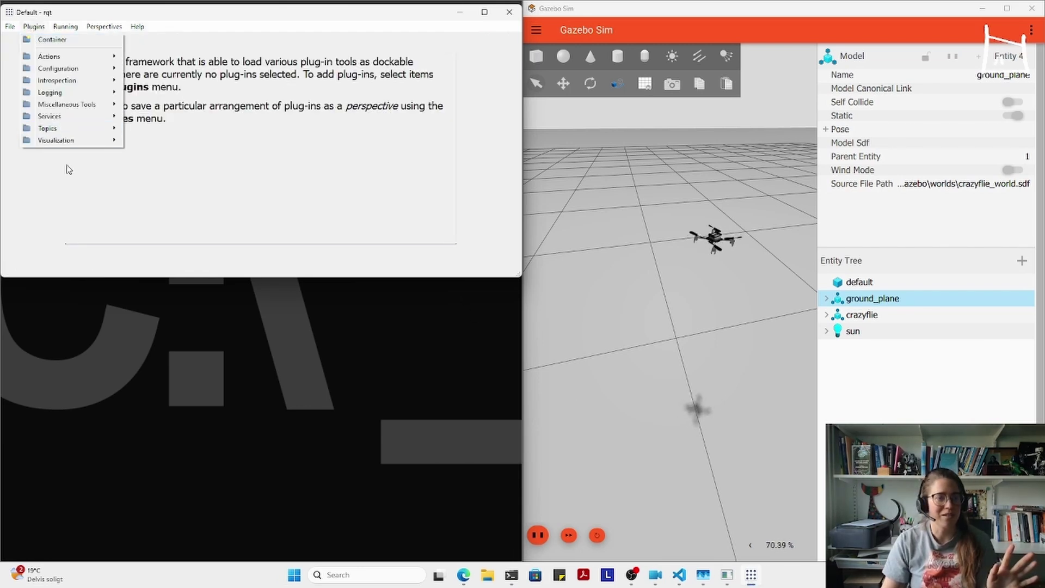
mouse_move(65, 142)
left_click(138, 143)
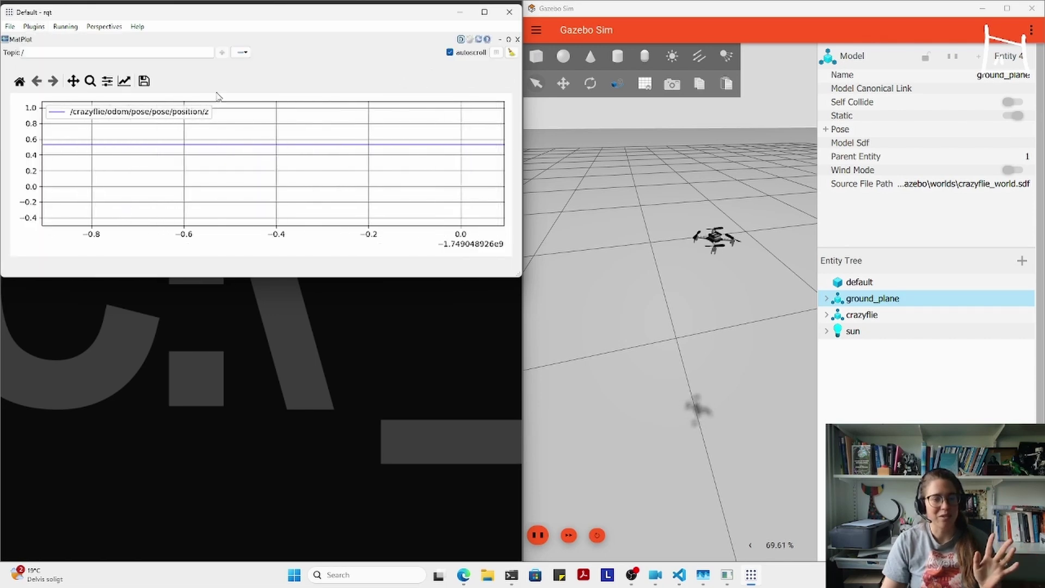
left_click(239, 57)
left_click(242, 67)
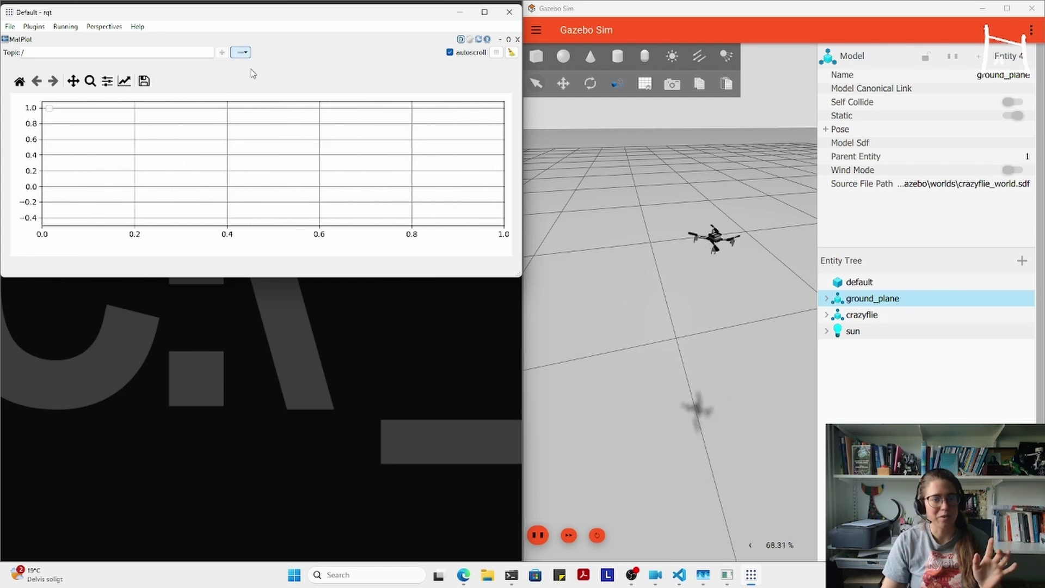
- Add the topic /crazyflie/odom/pose/pose/position/z to the plot
type("cr")
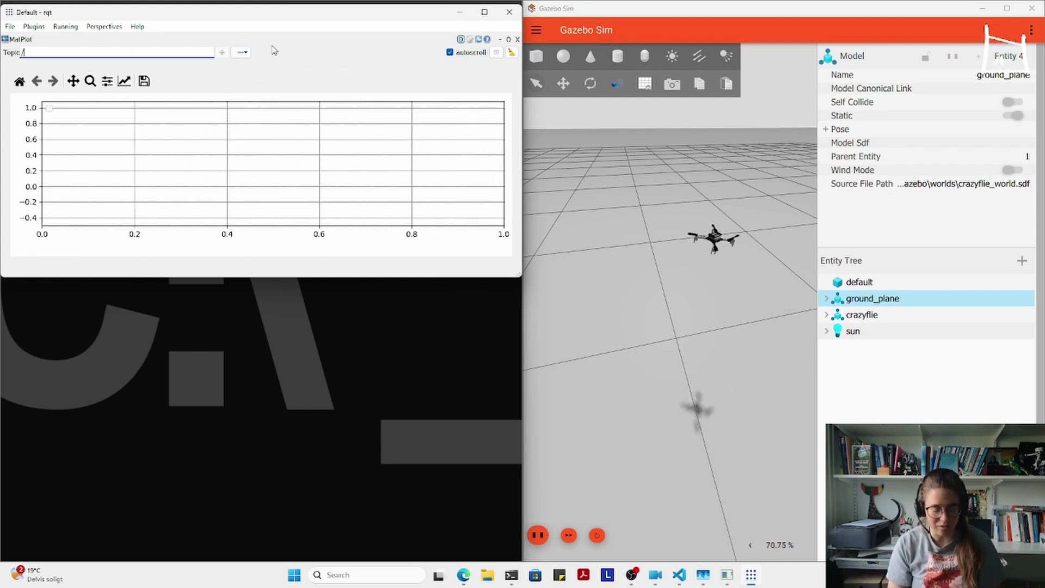
key("Down")
key("Down")
key("Return")
type("/odom/")
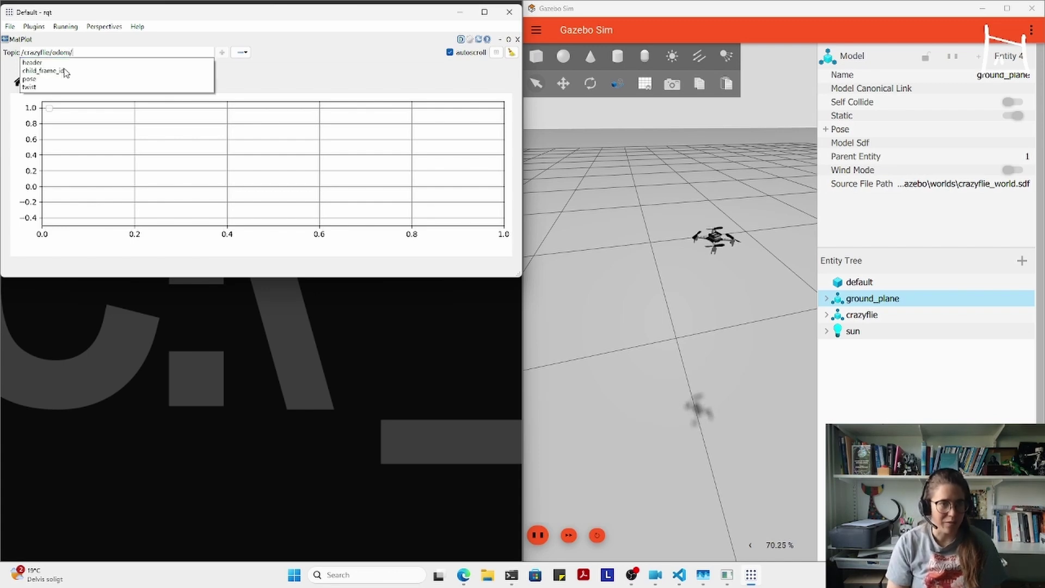
type("p")
left_click(59, 64)
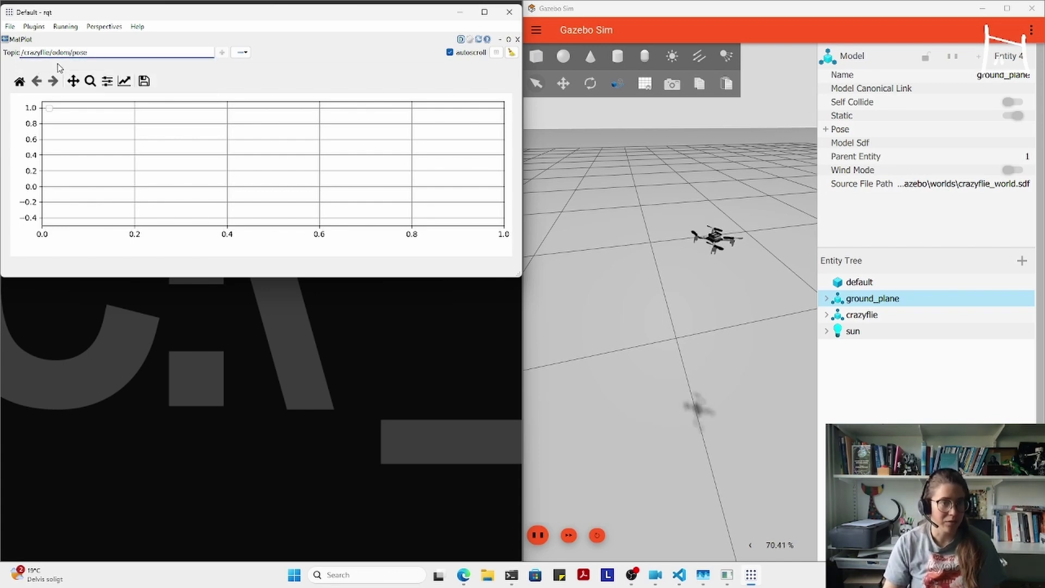
type("/po")
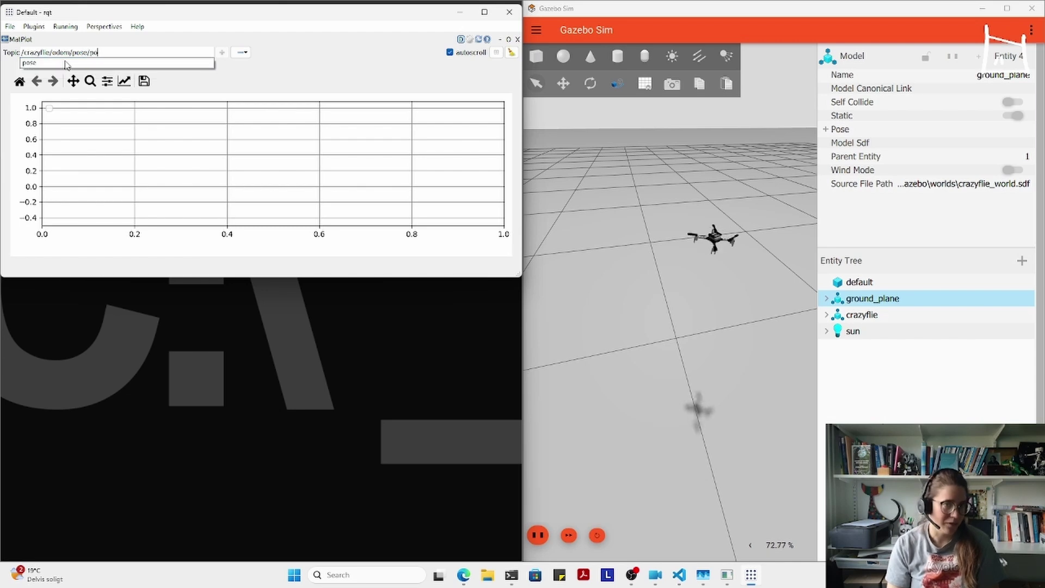
left_click(65, 64)
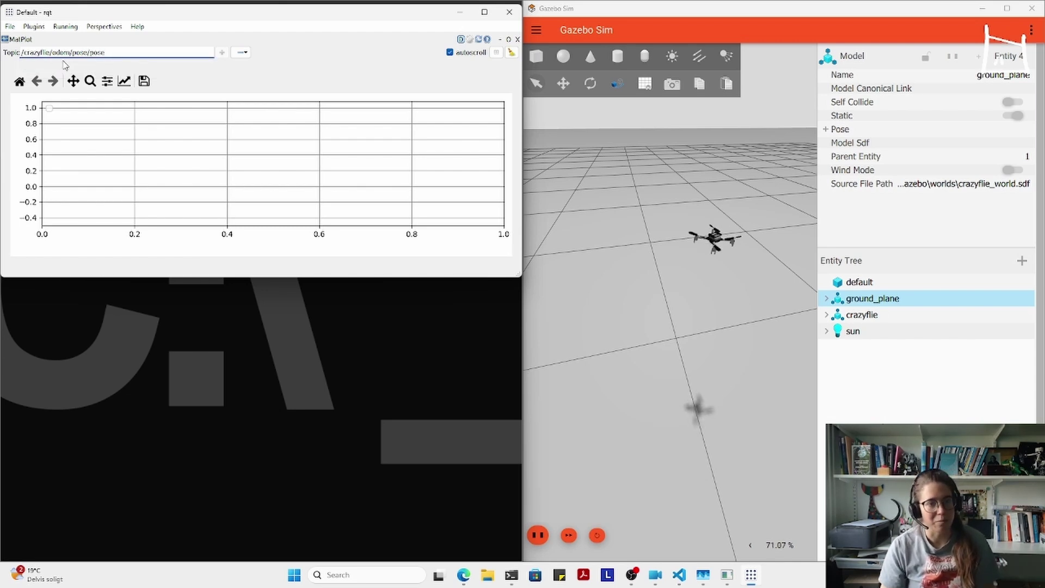
type("/")
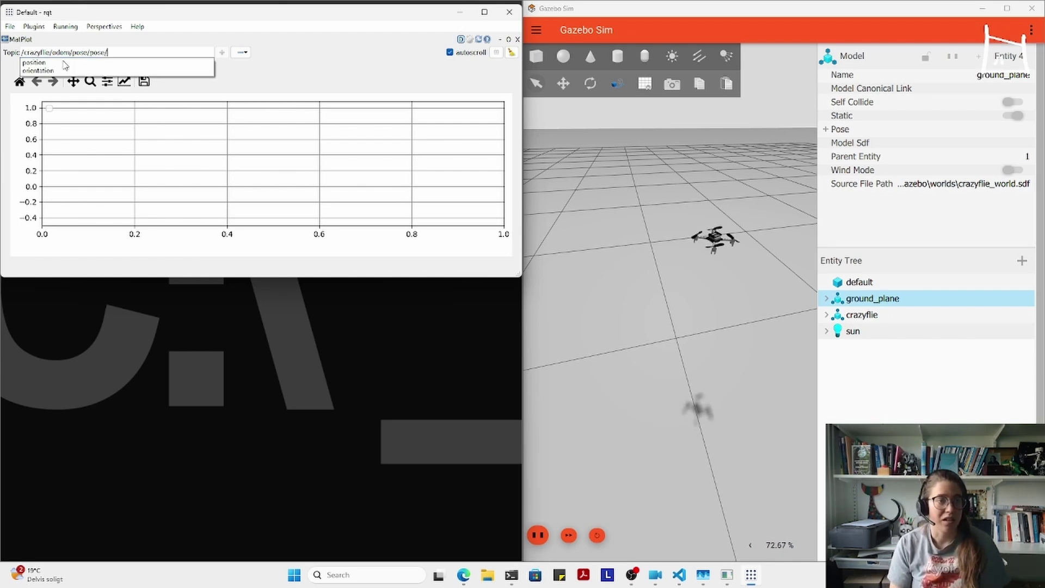
type("position")
left_click(66, 63)
type("/z")
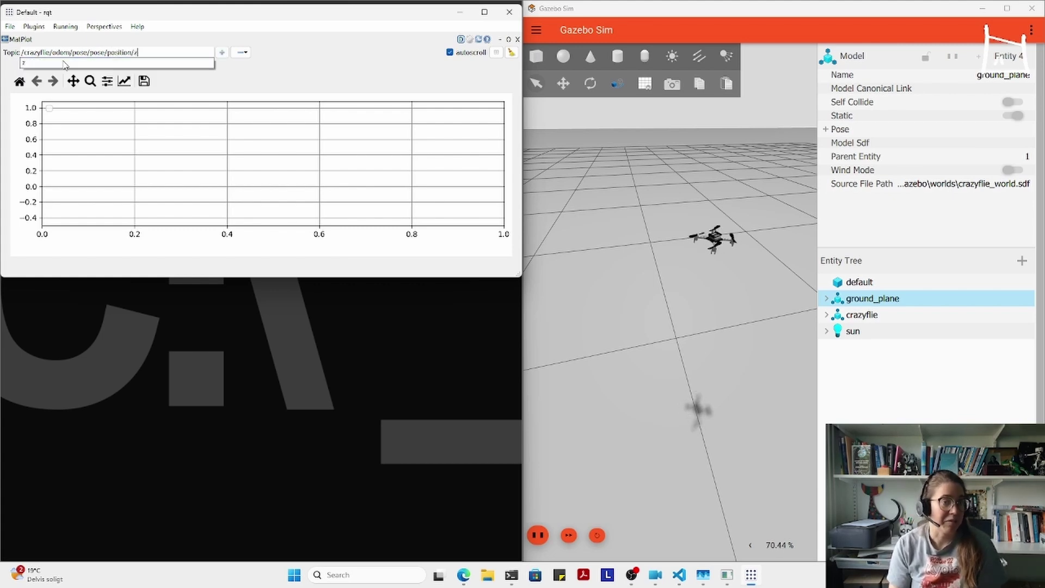
left_click(65, 63)
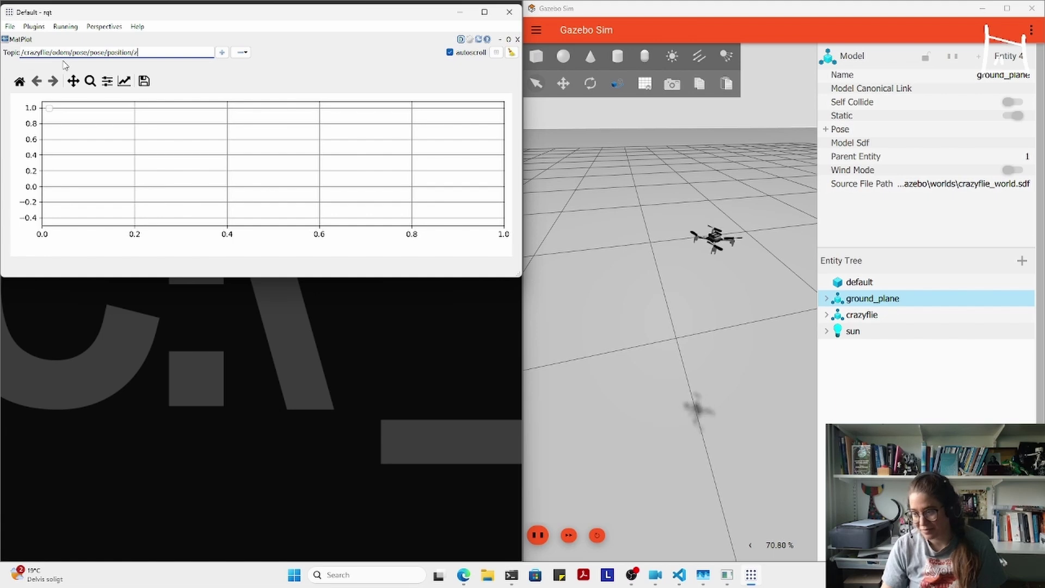
key("Return")
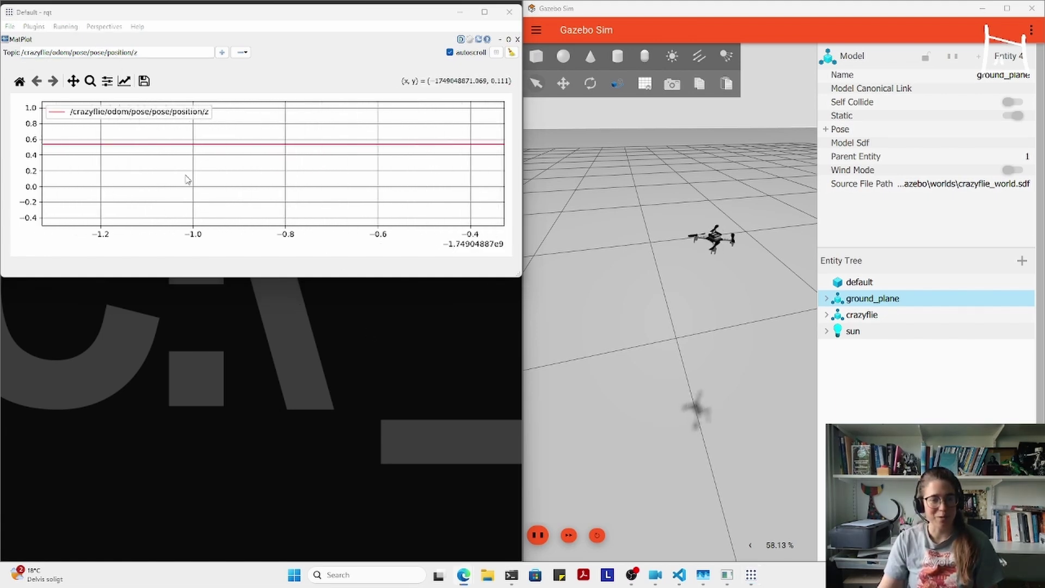
- Tile the terminal into the lower-left area and the rqt plot into the top-left quarter
left_click(286, 387)
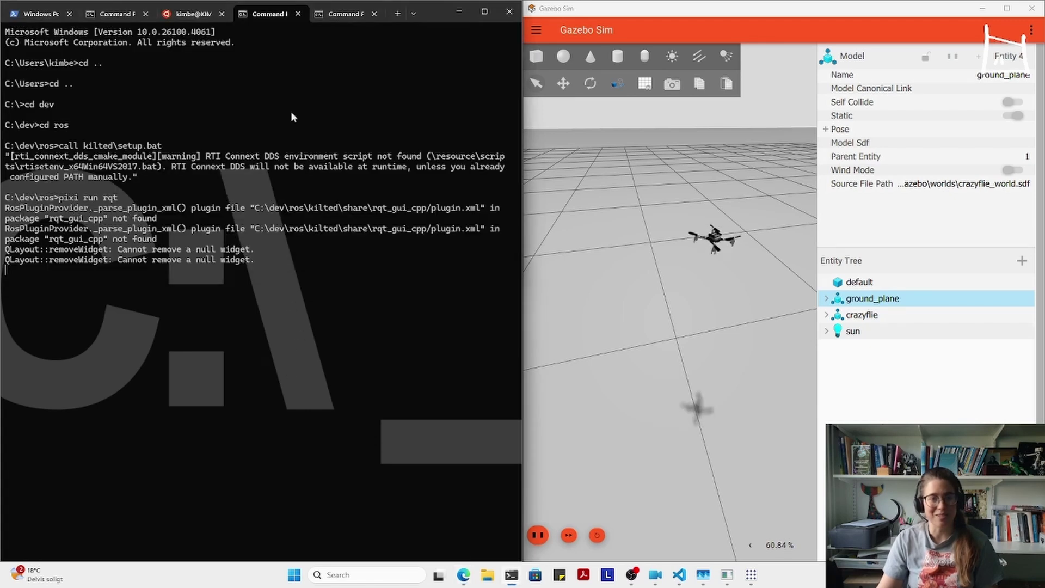
left_click(341, 15)
left_click_drag(427, 10, 2, 555)
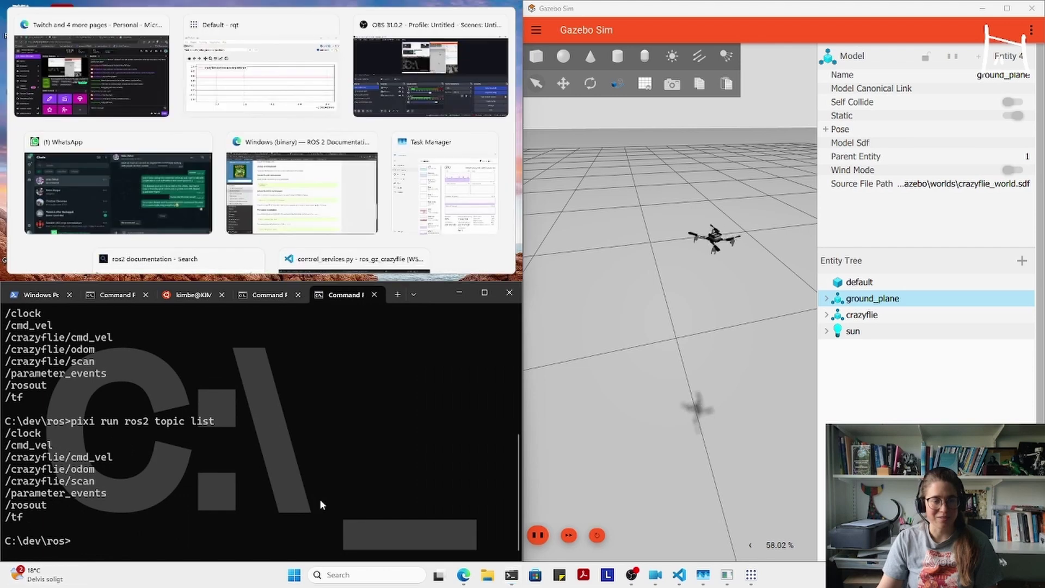
key("Right")
key("Return")
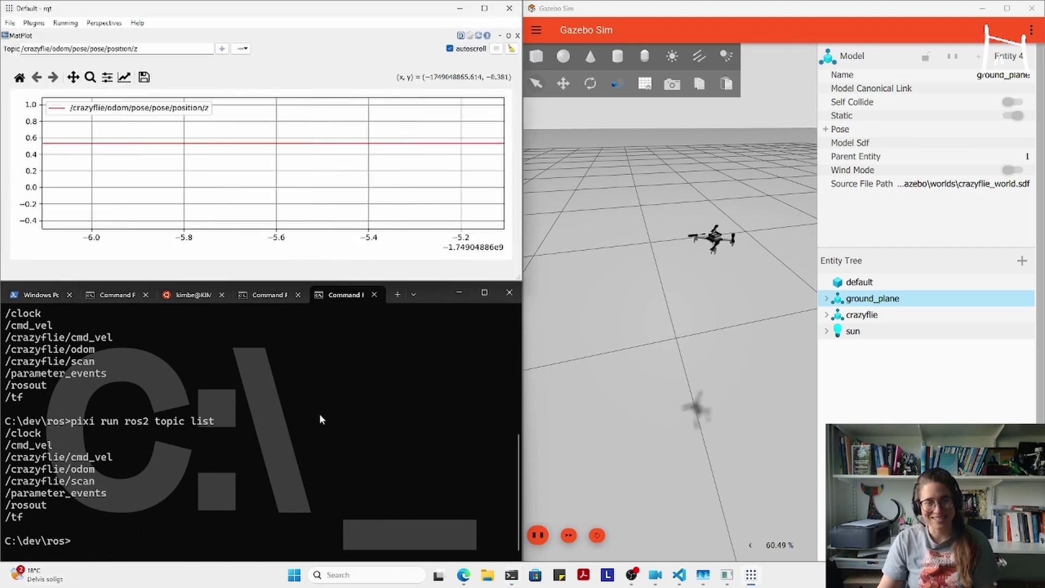
left_click(338, 484)
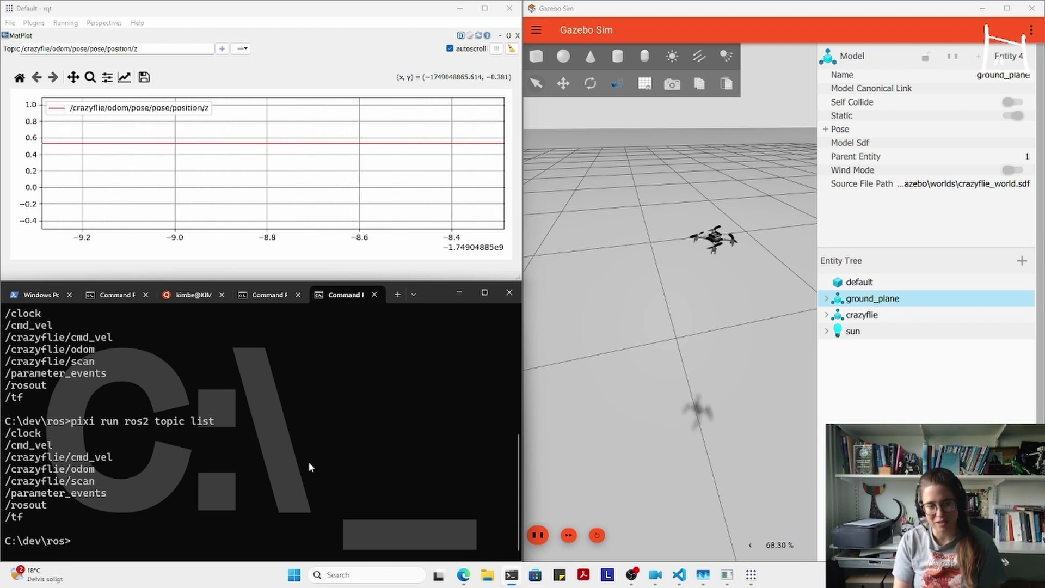
- In the Ubuntu tab, rerun the Kilted source command from history and start teleop_twist_keyboard
mouse_move(679, 574)
left_click(190, 294)
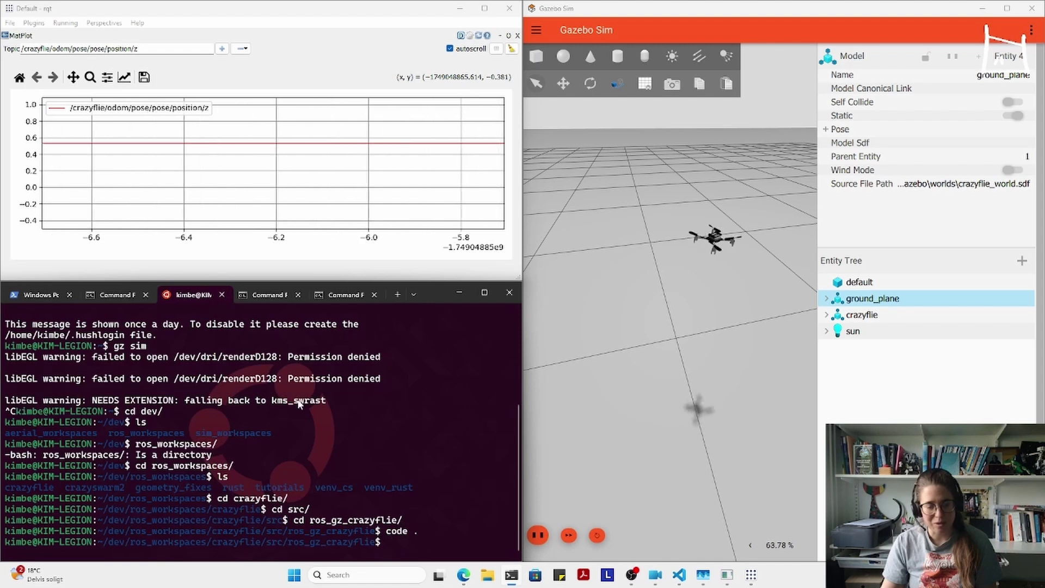
key("ctrl+r")
type("sou")
key("Return")
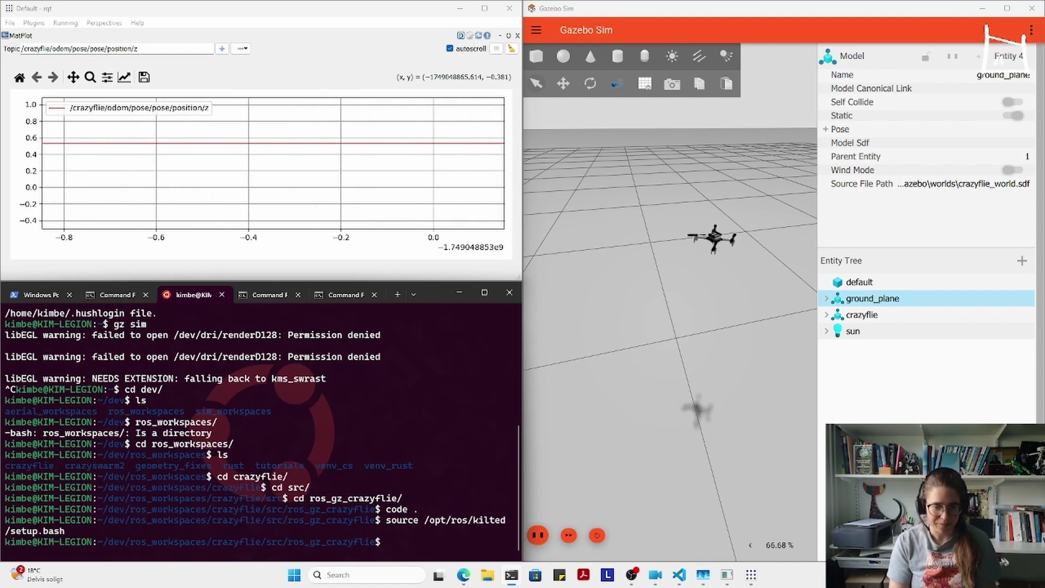
type("ros2")
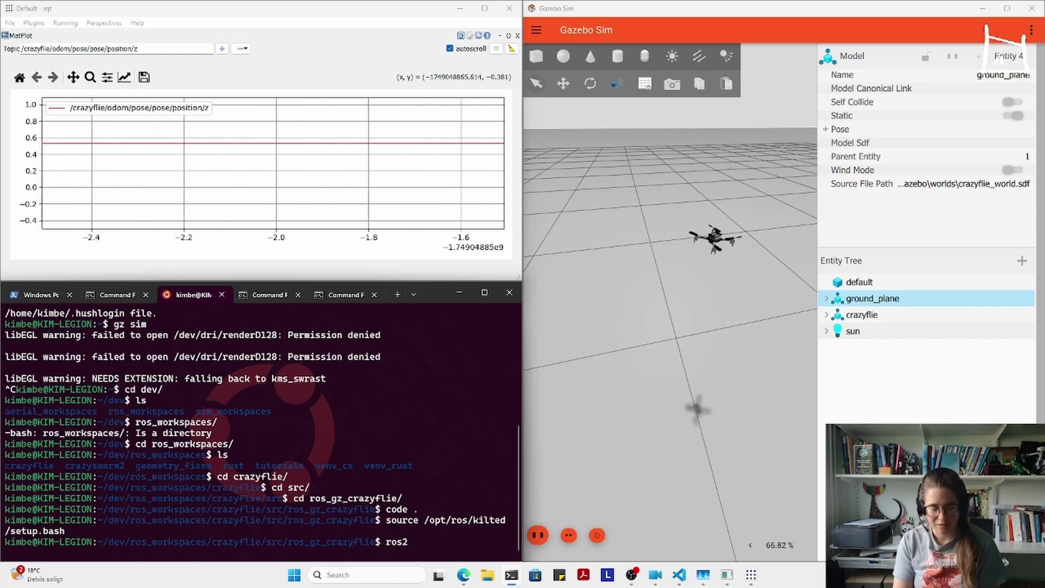
type(" run teleop_twist_keyboard teleop_twist_keyboard")
key("Return")
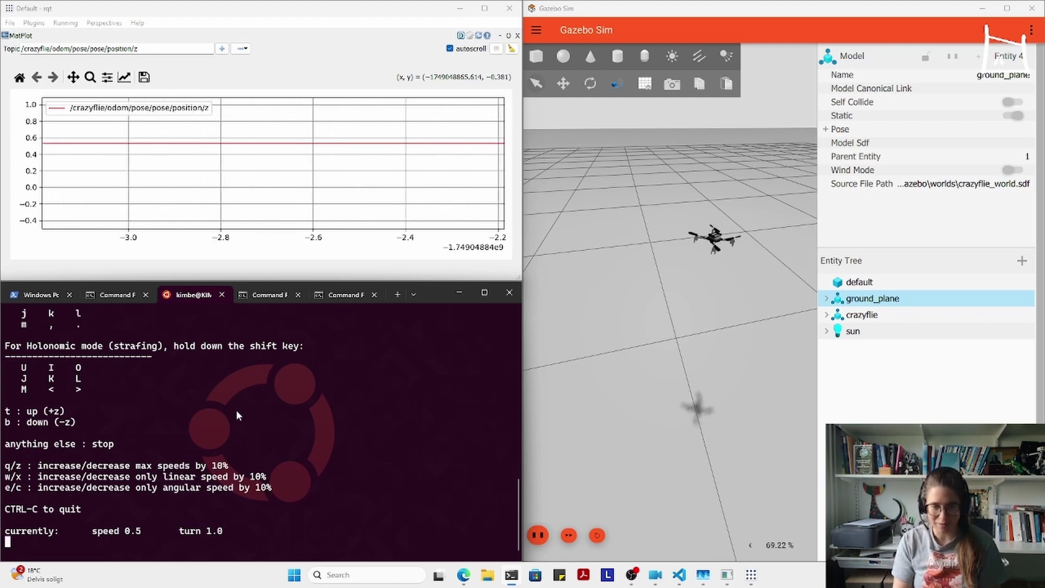
- Fly the drone up and down with the t/b keys, then snap rqt into the top-left quadrant
key("t")
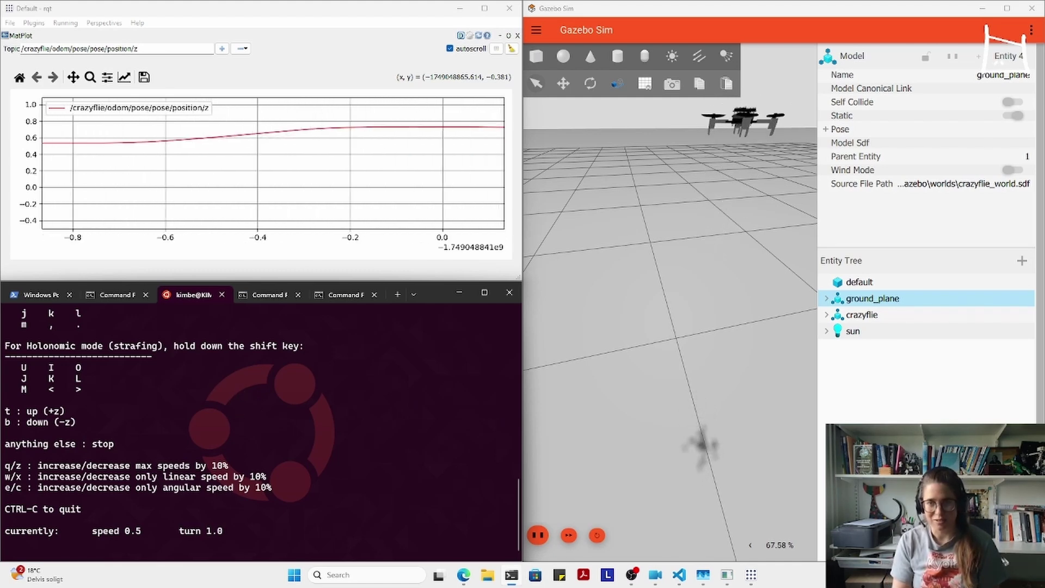
key("b")
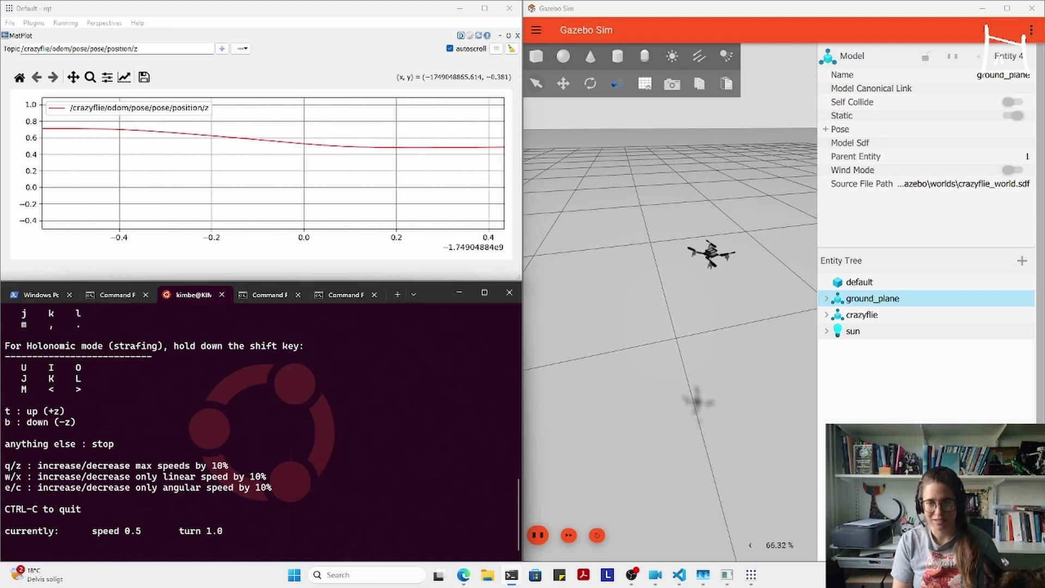
key("t")
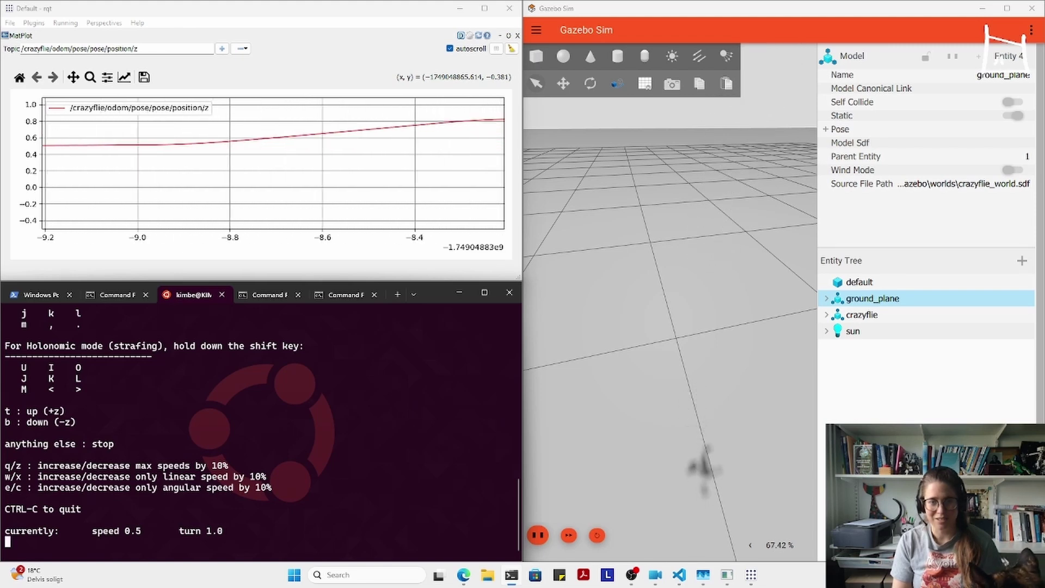
key("b")
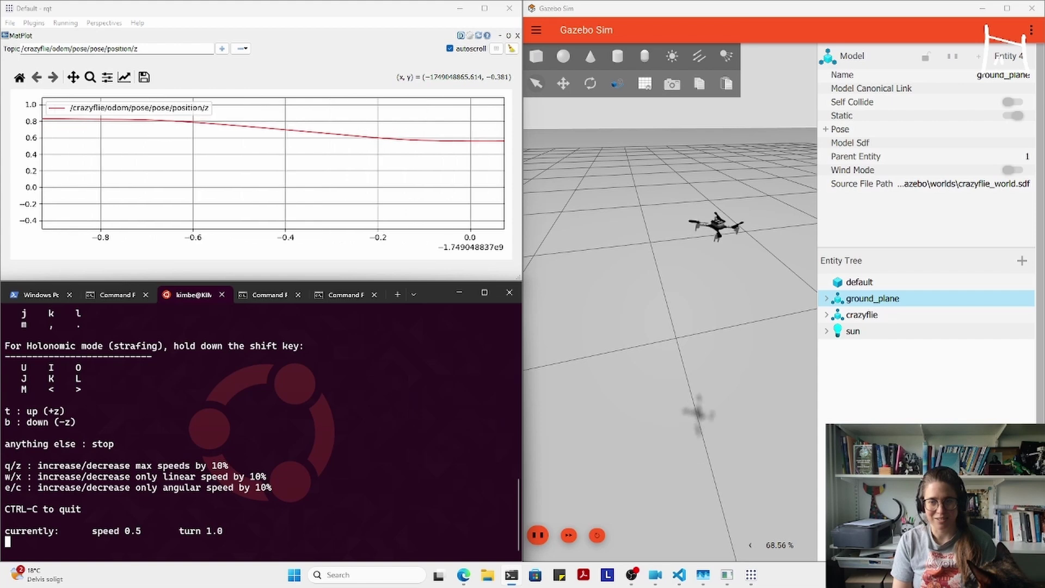
key("t")
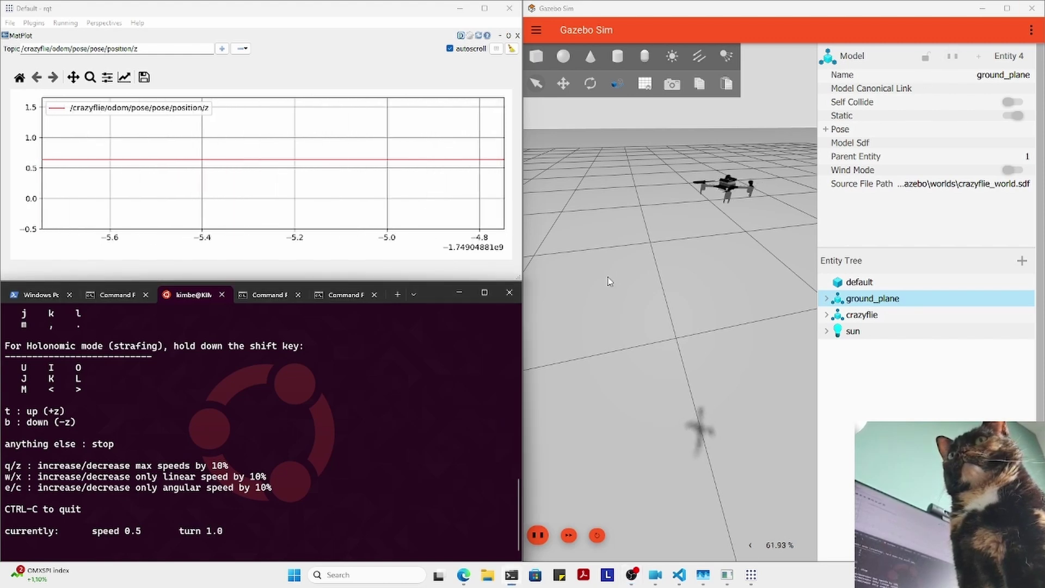
key("t")
key("i")
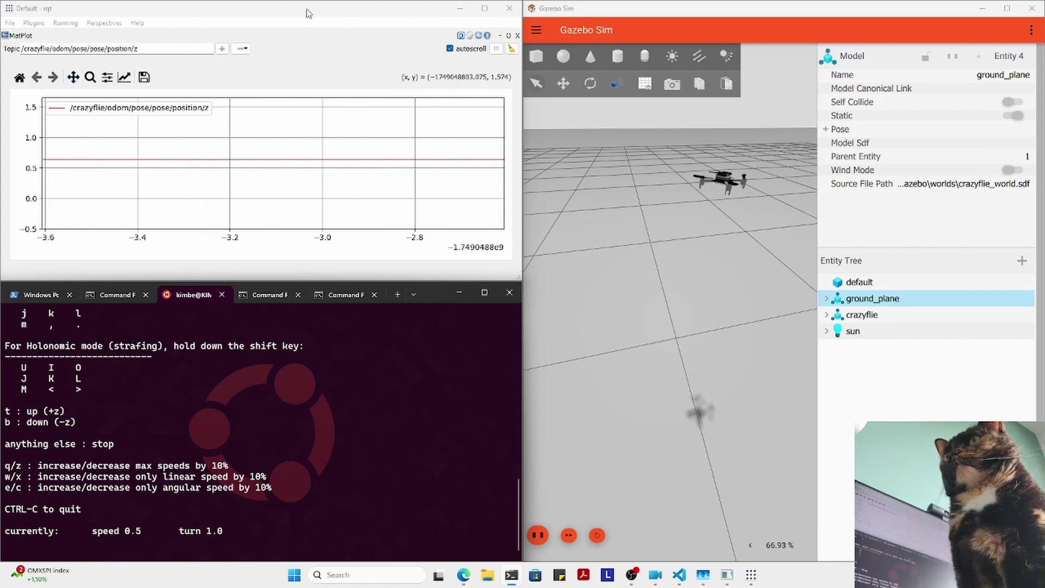
left_click_drag(234, 12, 98, 6)
left_click_drag(95, 55, 96, 54)
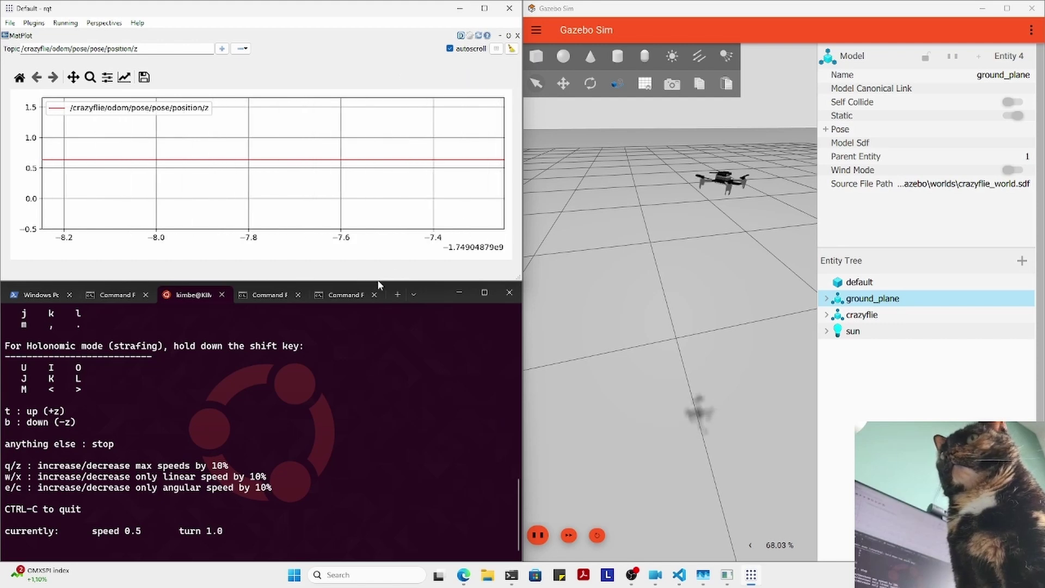
- Launch RViz2 with 'pixi run rviz2', placing RViz bottom-right and Gazebo Sim top-right
left_click(346, 295)
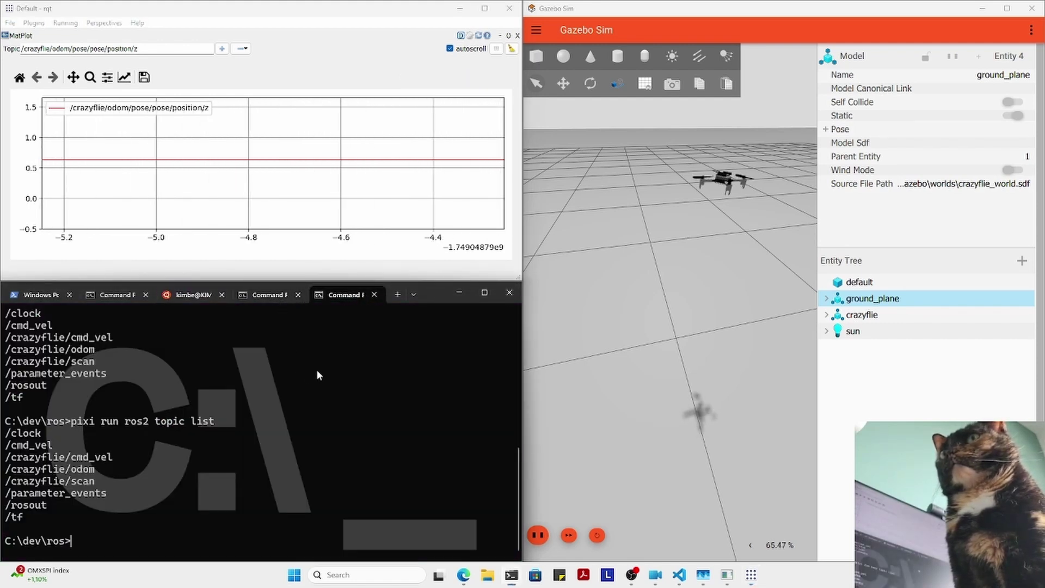
type("pixi run rviz2")
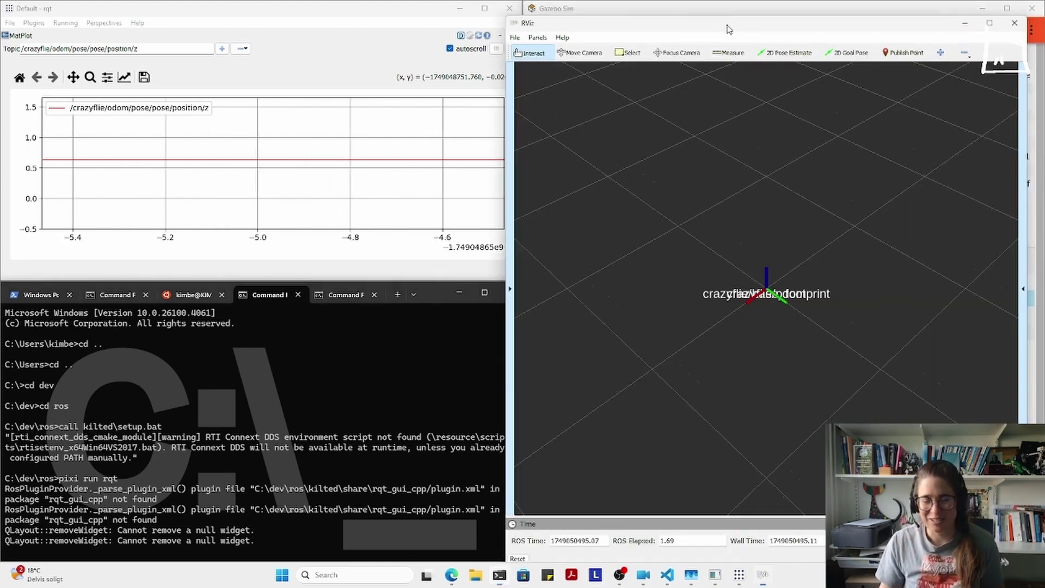
left_click_drag(740, 8, 936, 537)
left_click(290, 203)
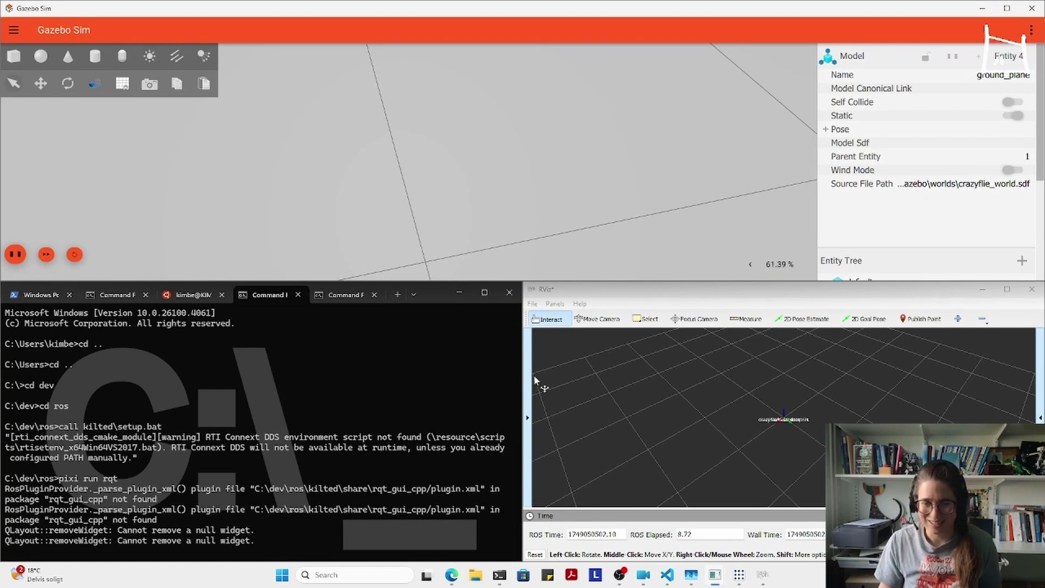
left_click_drag(642, 3, 1039, 9)
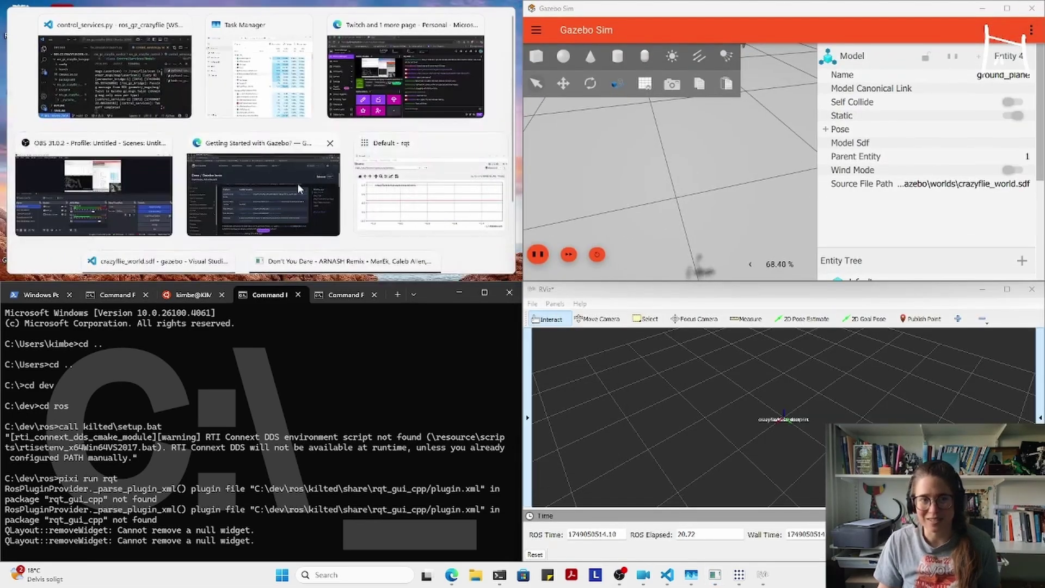
- Return rqt to the top-left quarter and move Gazebo's camera to the crazyflie model
left_click(412, 173)
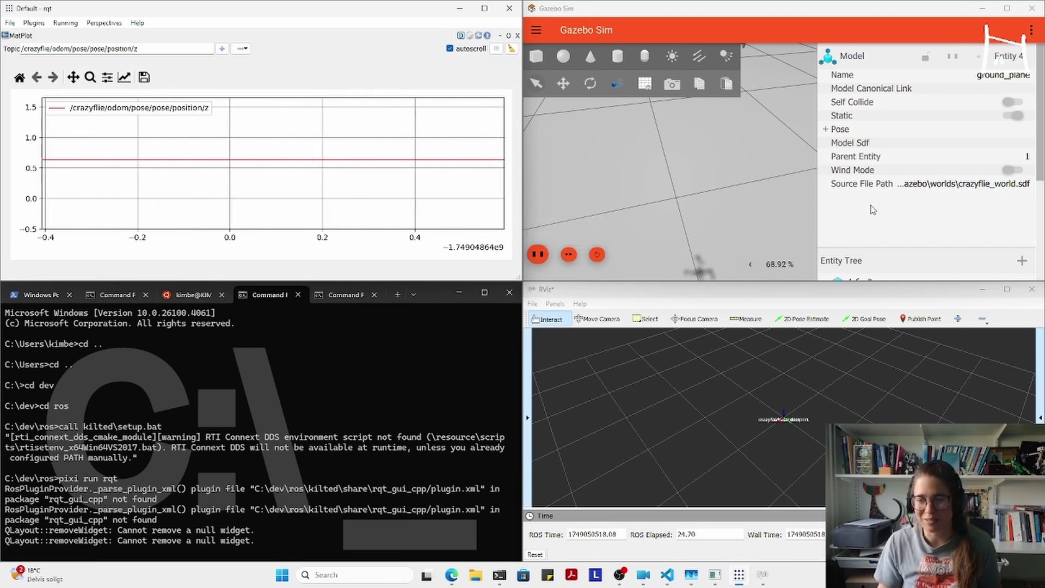
scroll(881, 276, "down", 3)
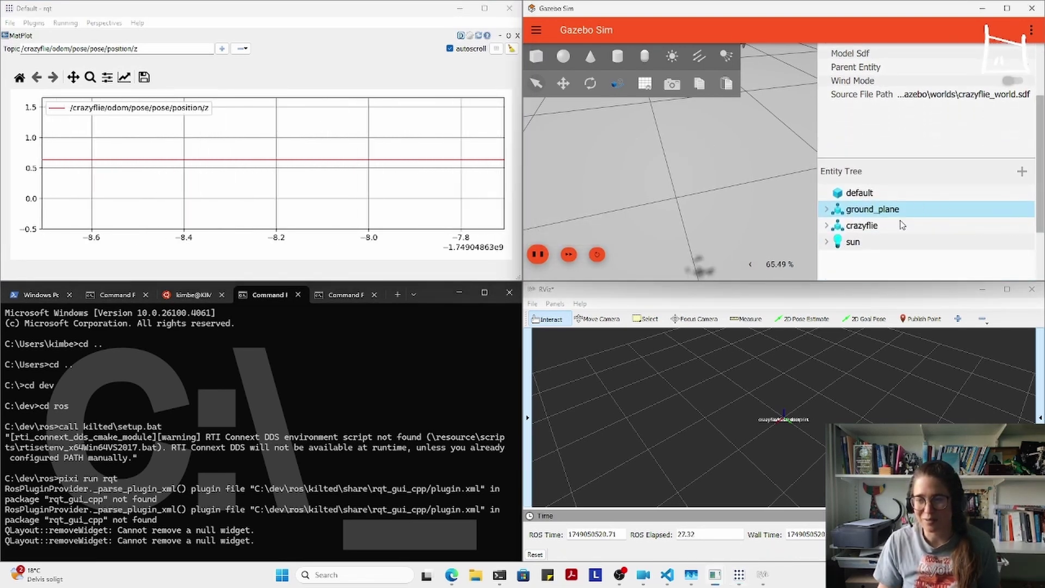
left_click(865, 226)
right_click(872, 229)
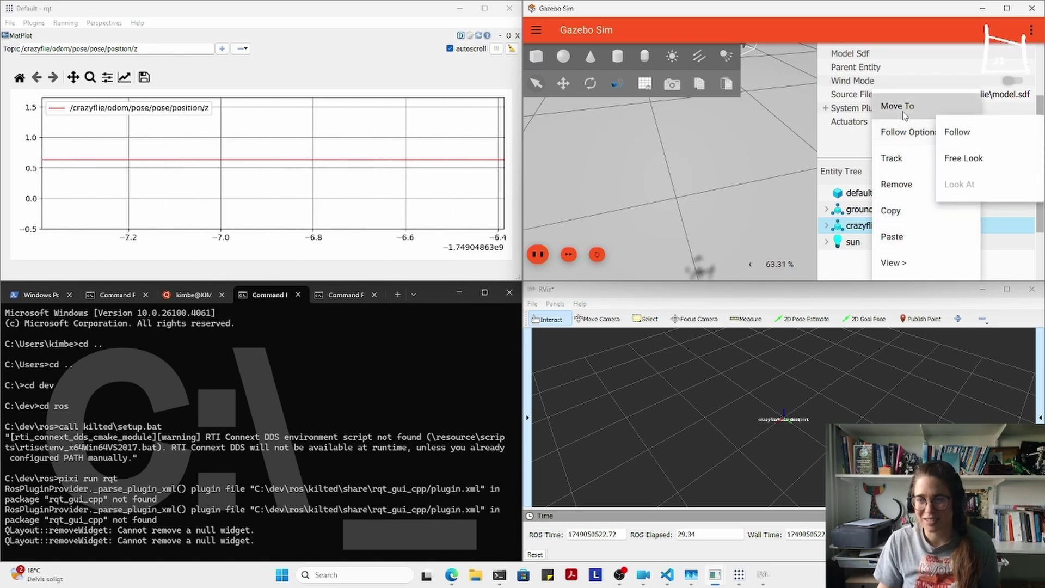
left_click(893, 138)
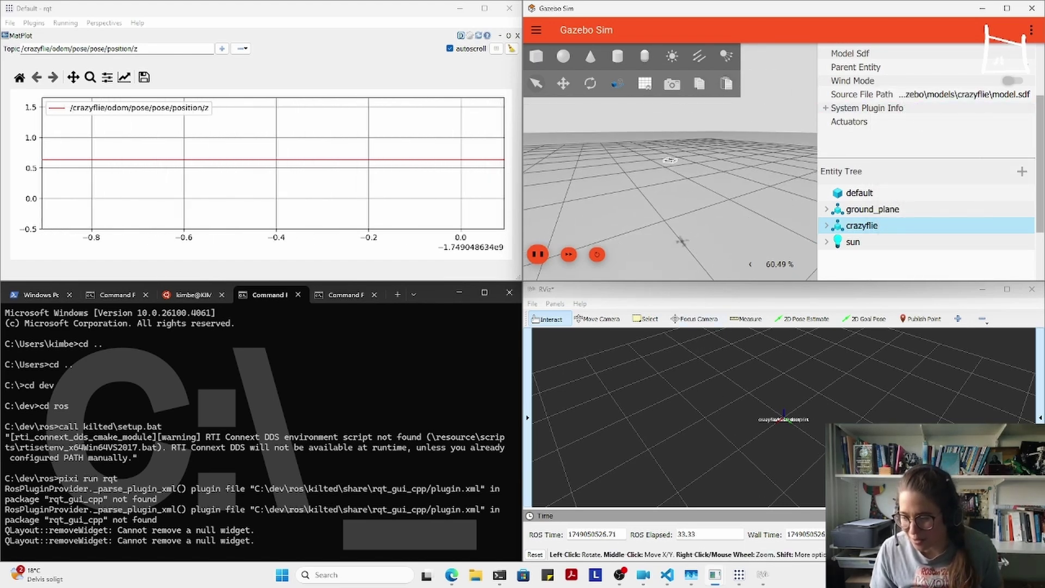
- Set RViz's Fixed Frame to crazyflie/odom, collapse the Displays panel and zoom in
left_click(528, 418)
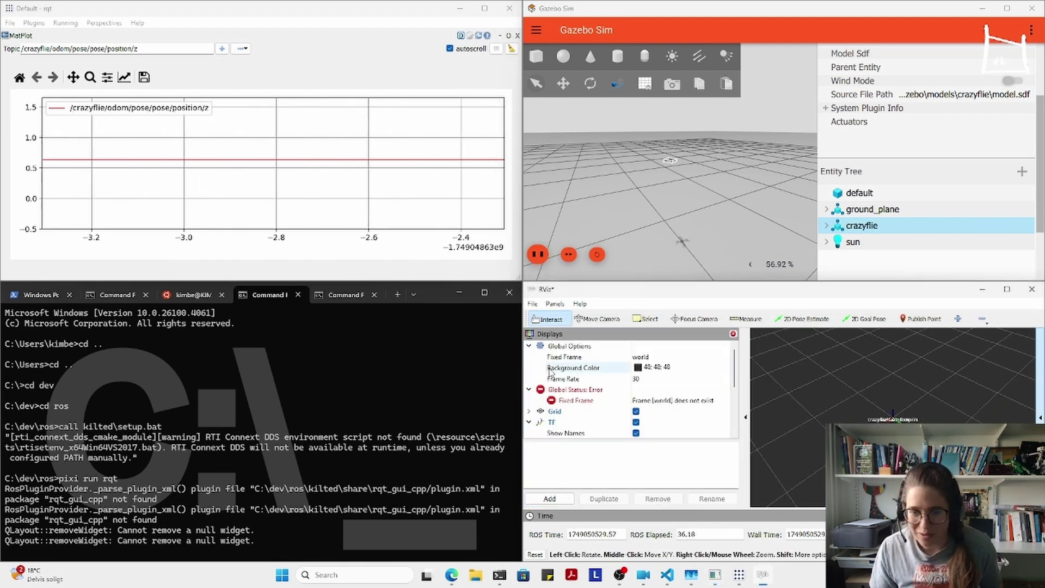
left_click(664, 359)
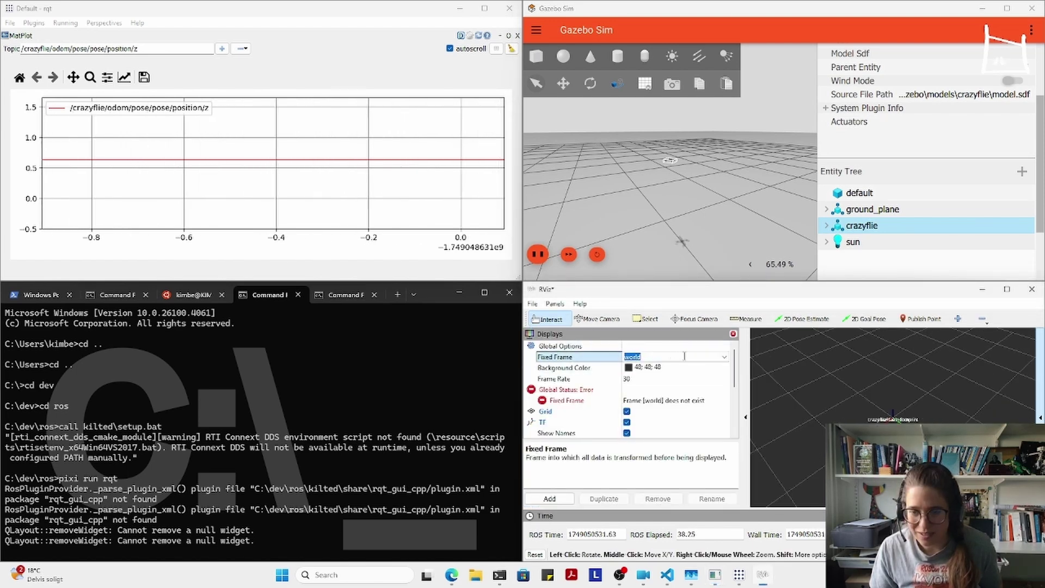
left_click(722, 358)
left_click(653, 369)
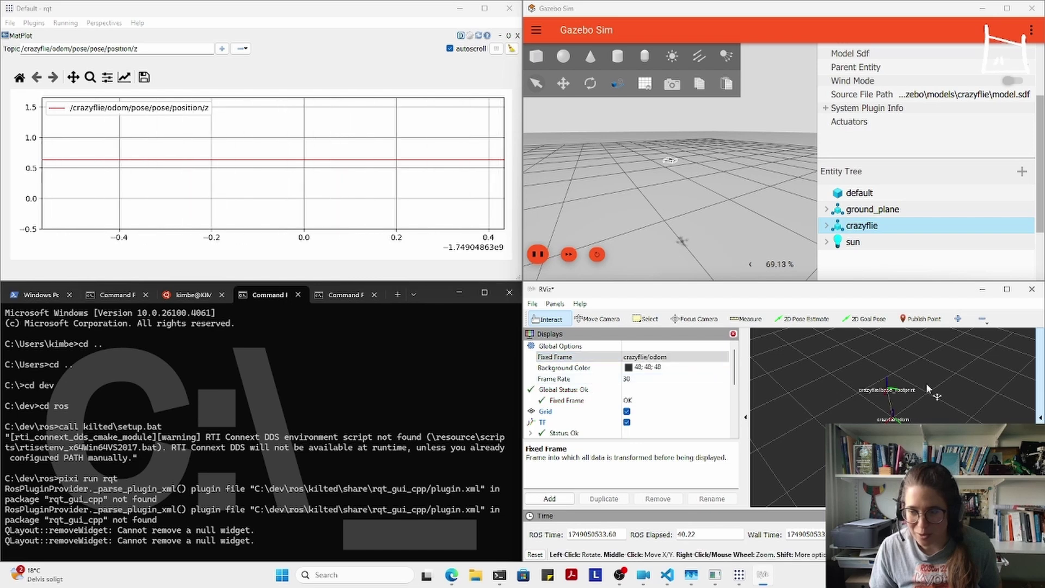
left_click(745, 417)
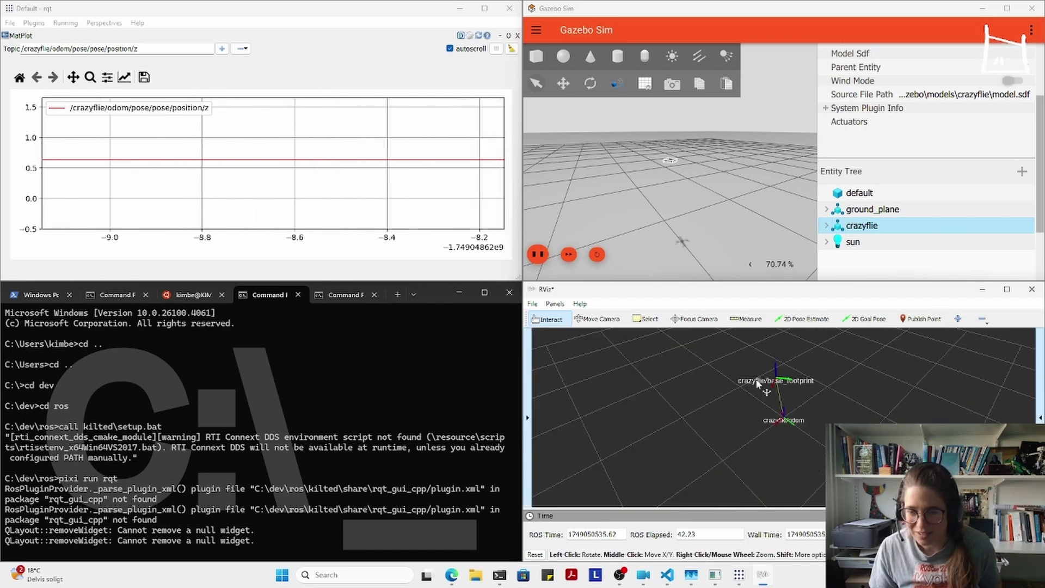
scroll(736, 384, "up", 3)
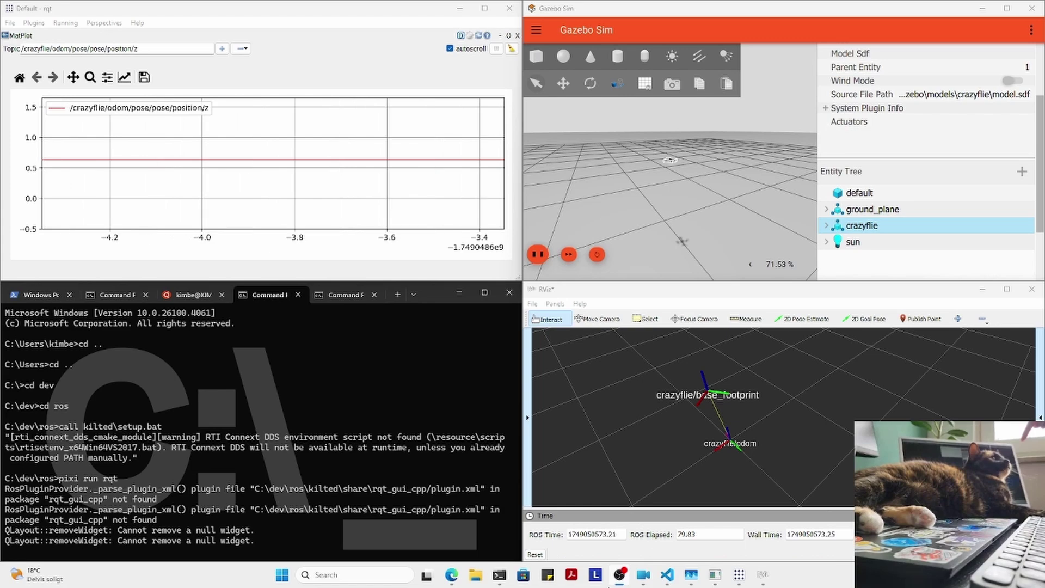
mouse_move(619, 582)
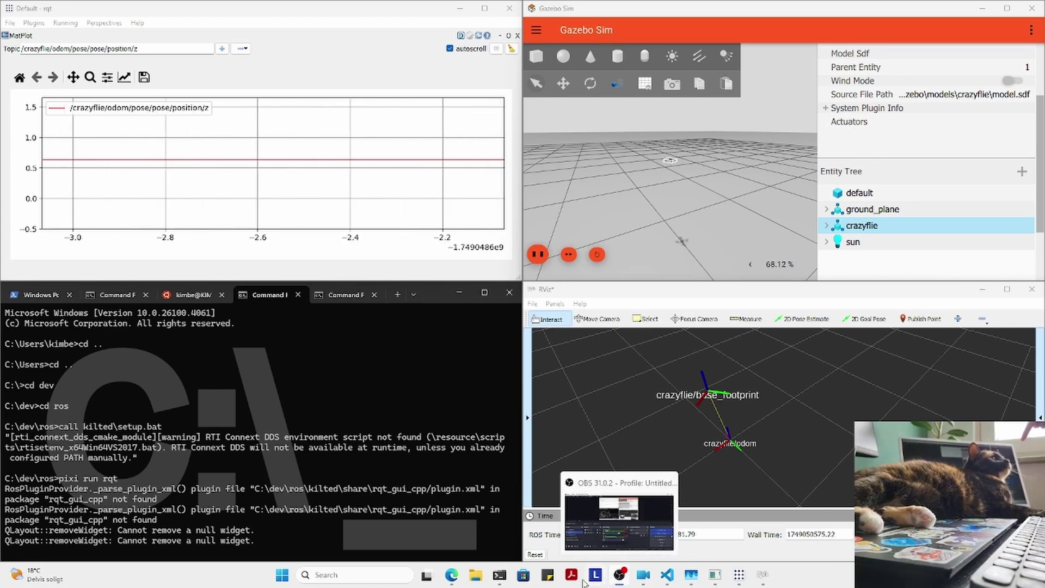
mouse_move(461, 582)
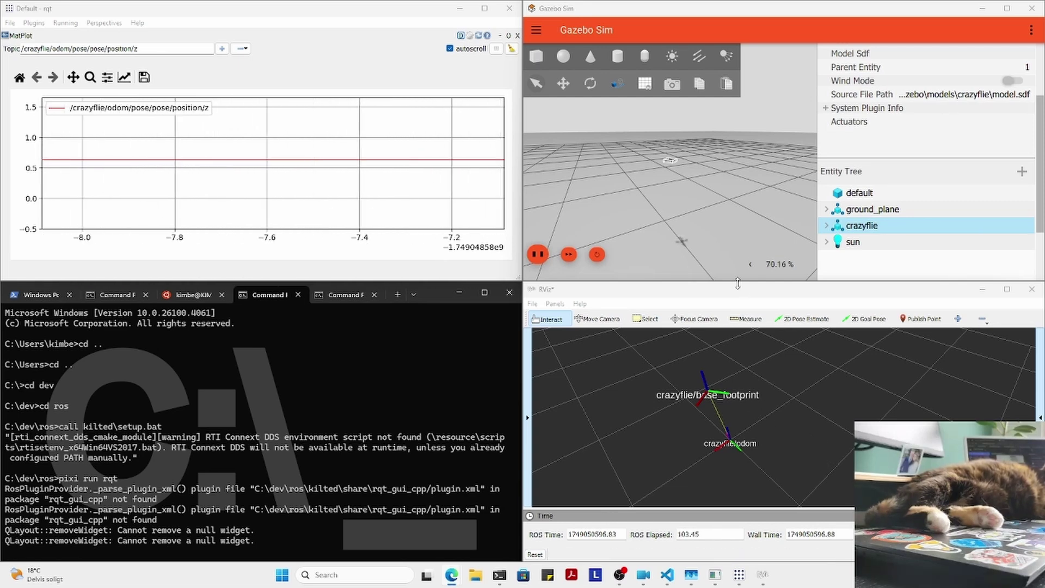
scroll(680, 174, "up", 3)
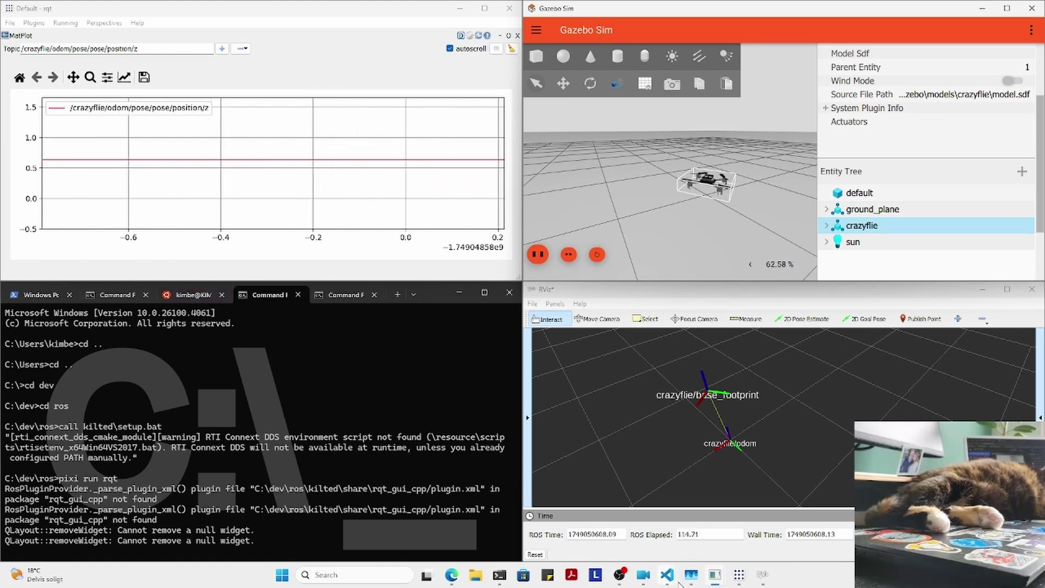
- Bring VS Code forward, focus the python3 teleop terminal and hide the Explorer sidebar
mouse_move(675, 582)
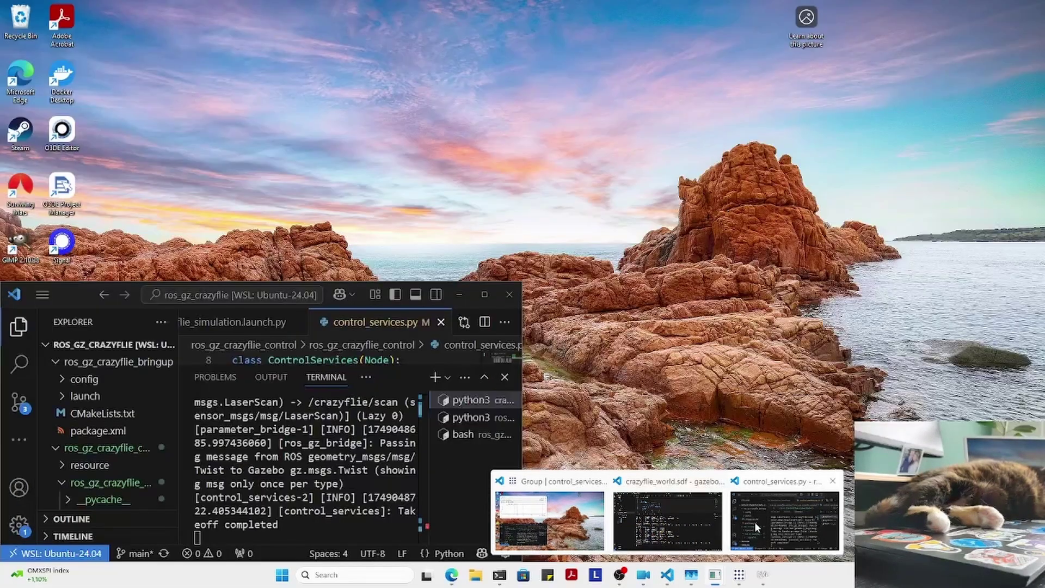
left_click(754, 522)
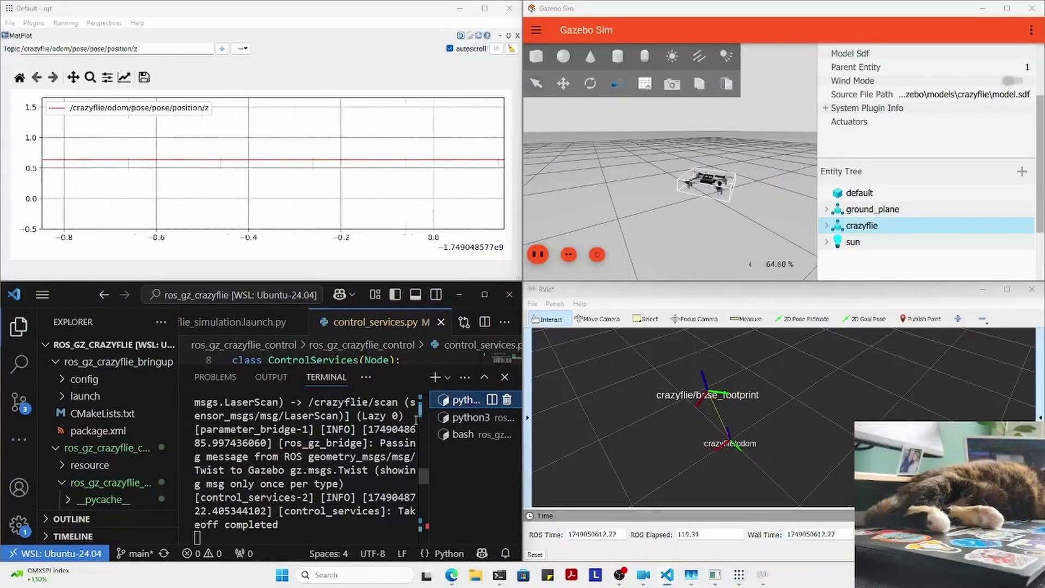
left_click(473, 416)
left_click(317, 486)
left_click(12, 338)
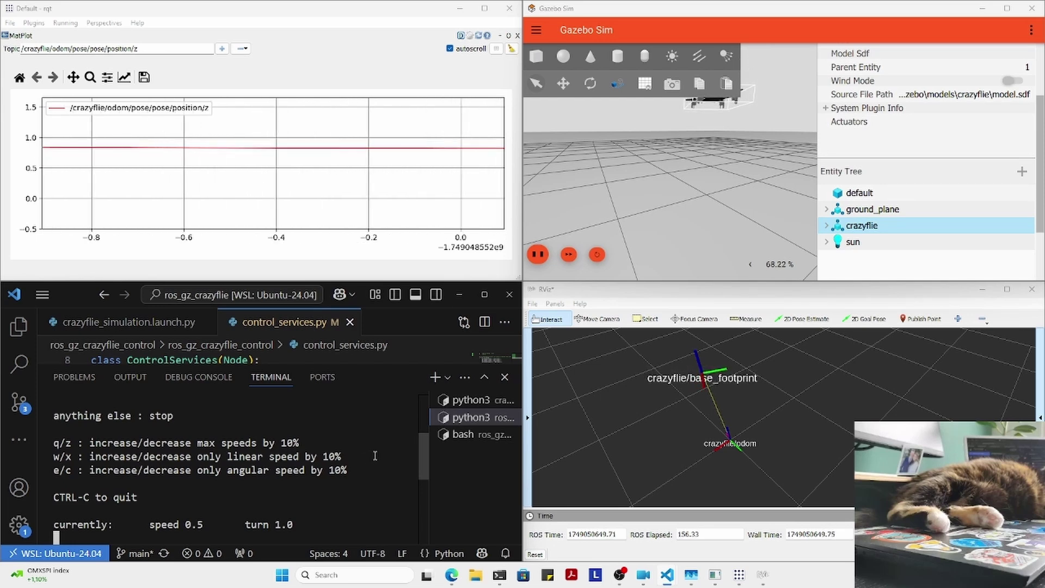
- Zoom the Gazebo 3D view out and back in around the hovering Crazyflie
scroll(767, 197, "down", 2)
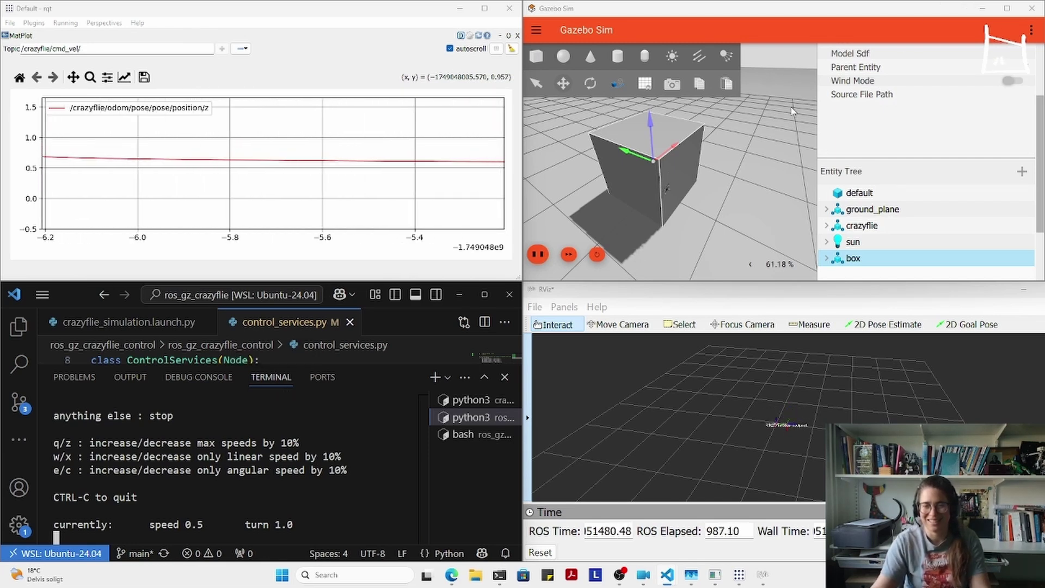
scroll(640, 209, "up", 6)
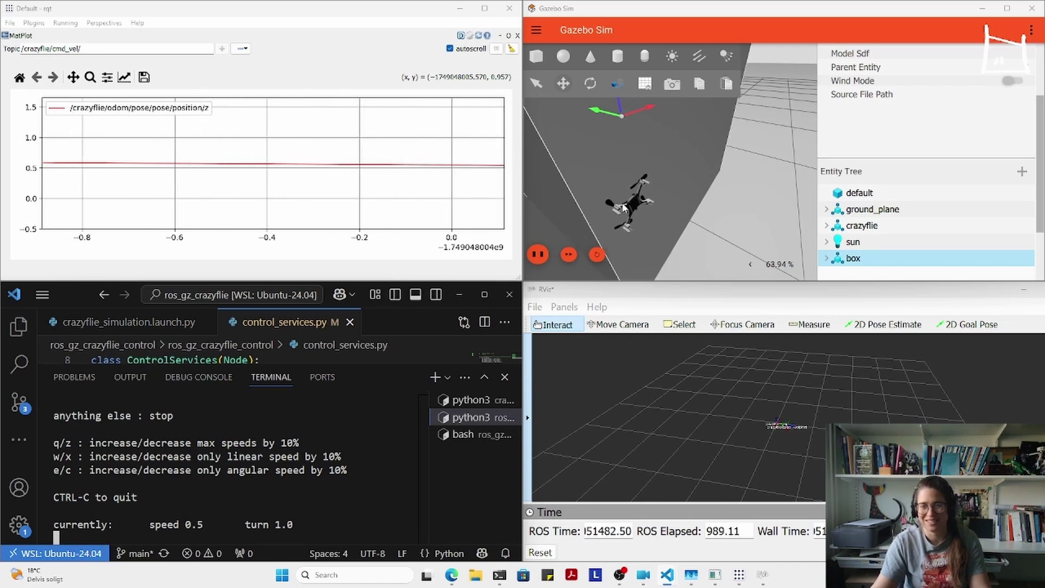